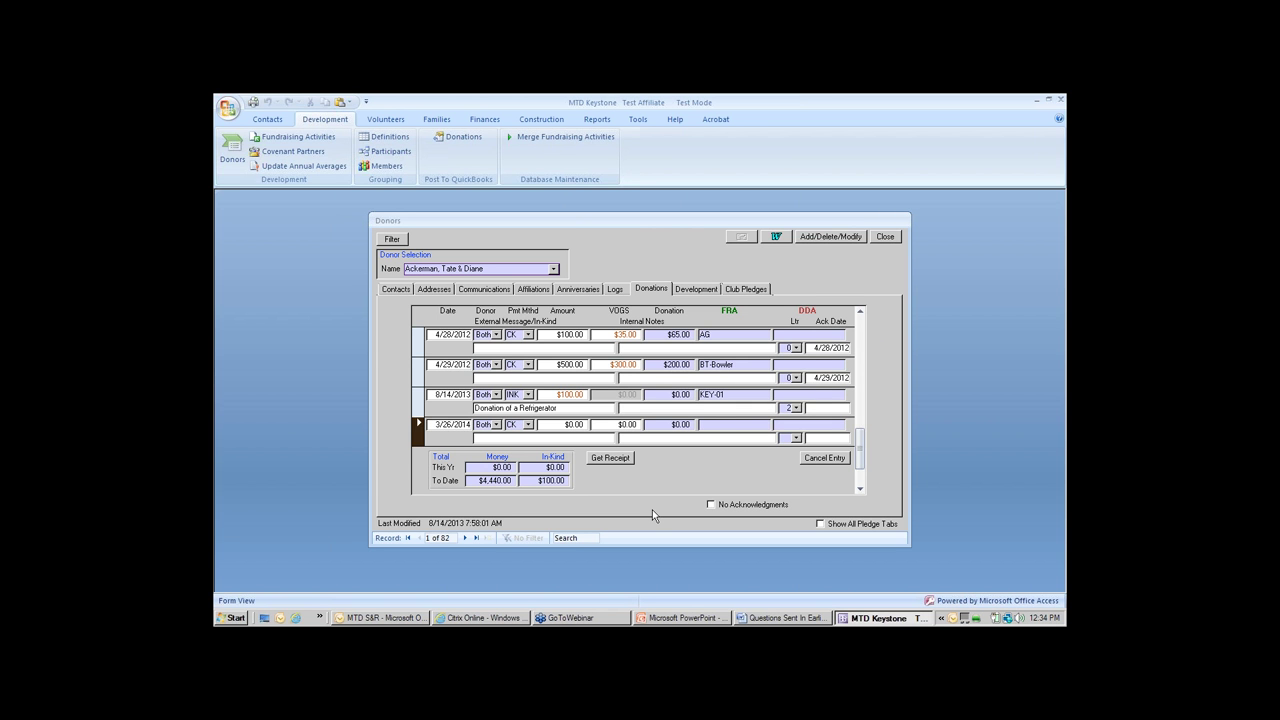
Enter an amount of $100 in the donor's new donation record dated 3/26/2014, keeping the payment method CK.
key(Tab)
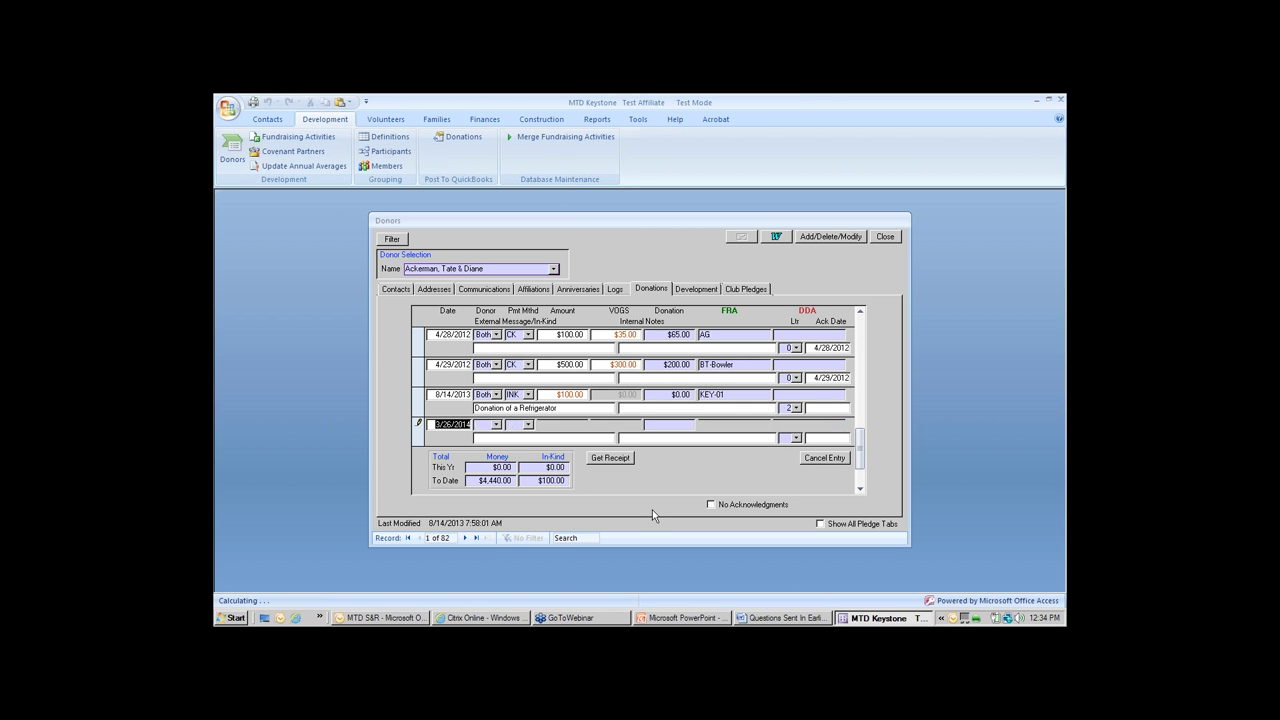
key(Tab)
key(Tab)
key(Tab)
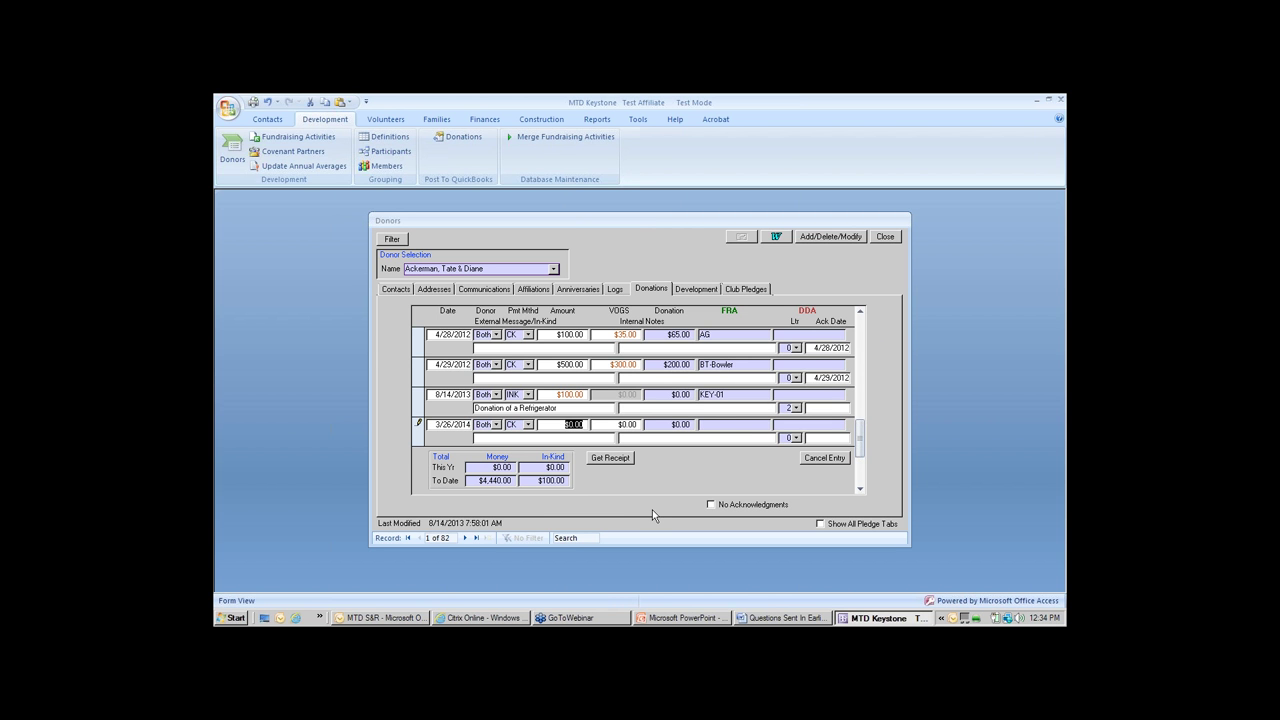
text(100)
key(Tab)
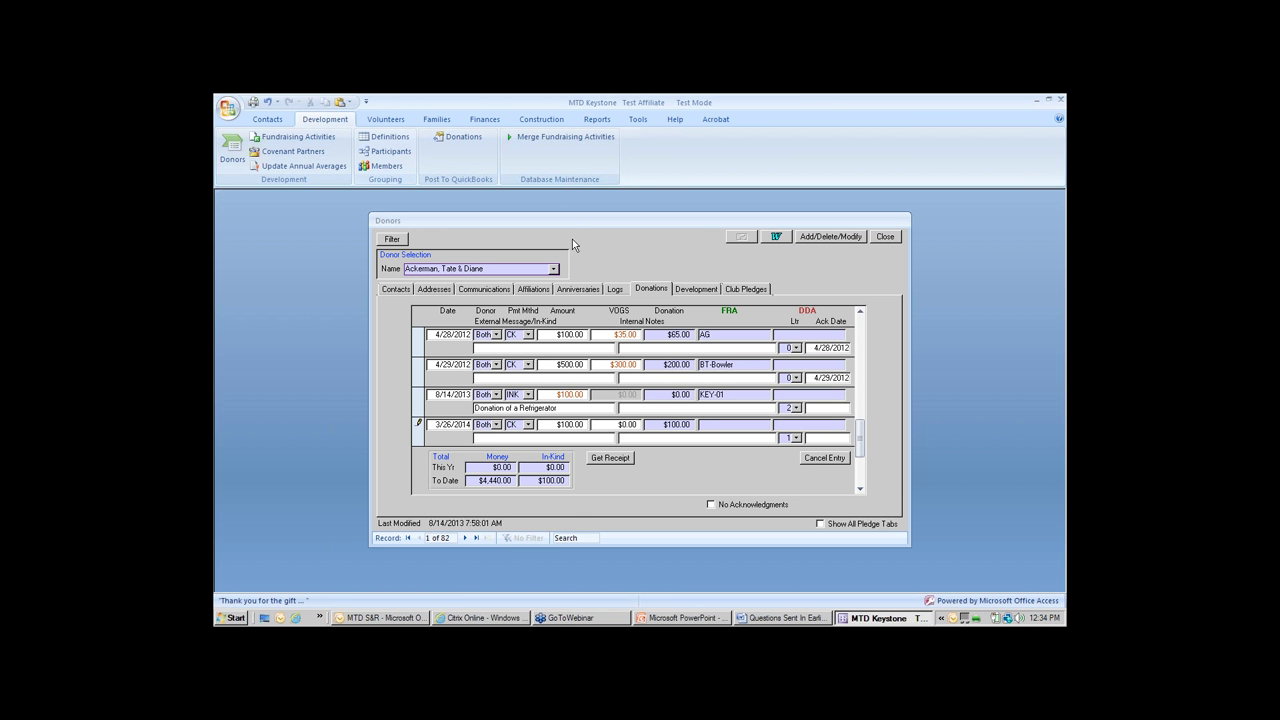
Assign the AG (Alternative Gifts) fundraising activity to the new donation and close the donor form.
click(702, 425)
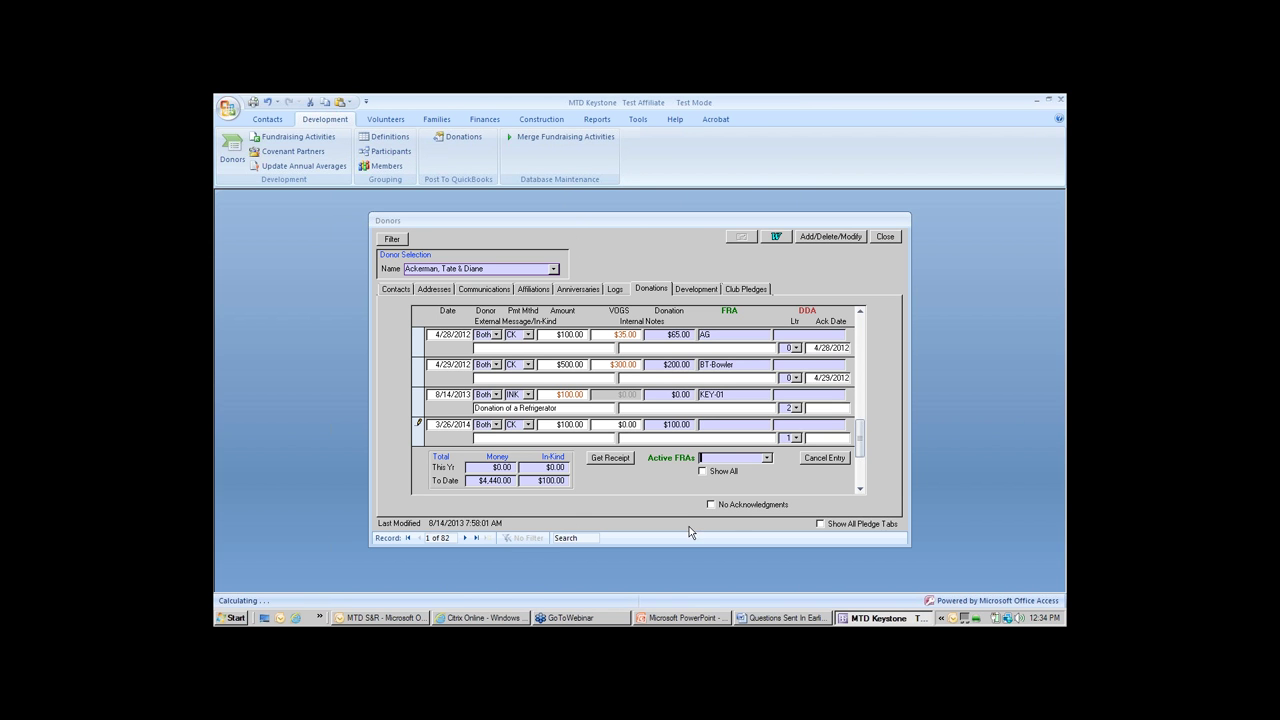
click(767, 458)
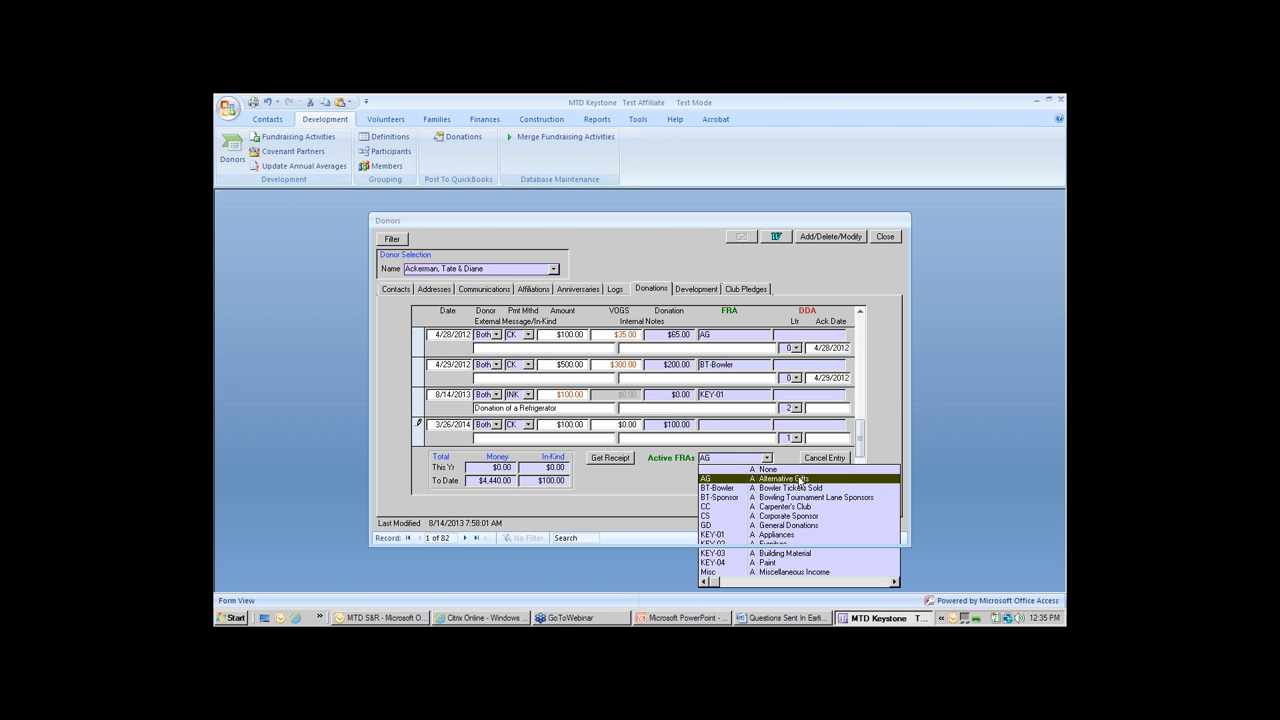
click(798, 479)
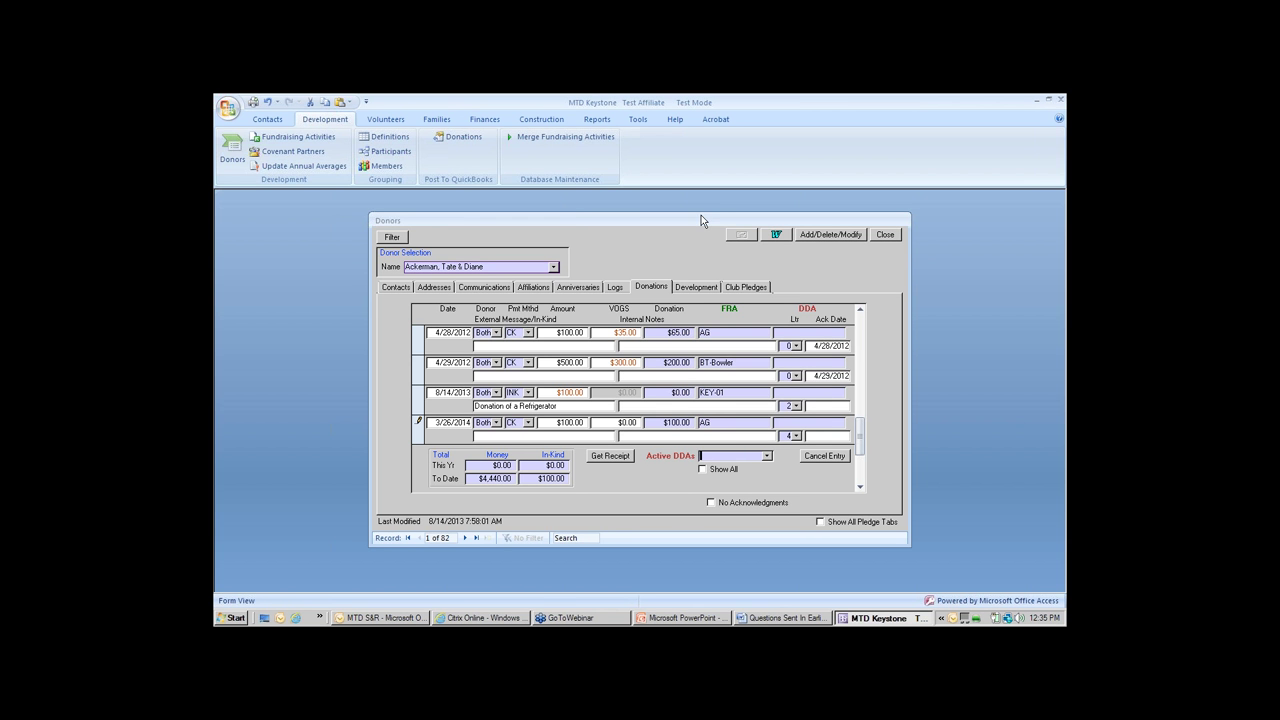
drag(701, 215, 487, 221)
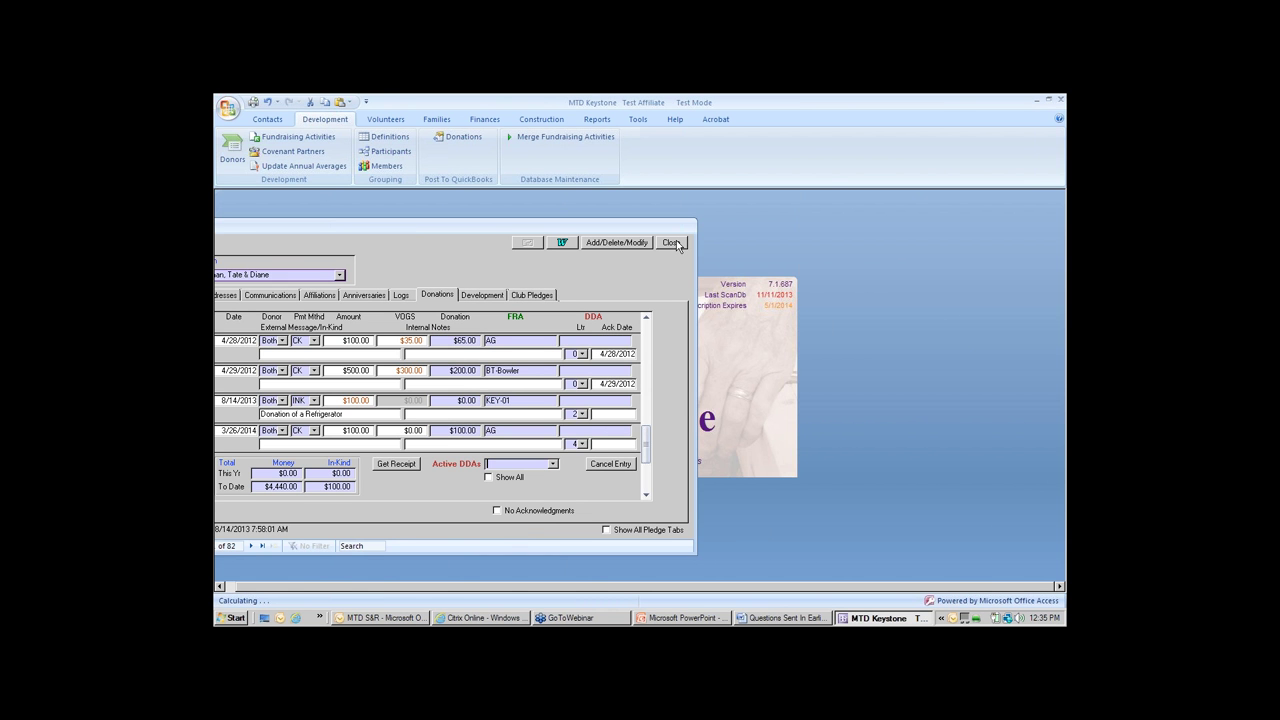
click(676, 242)
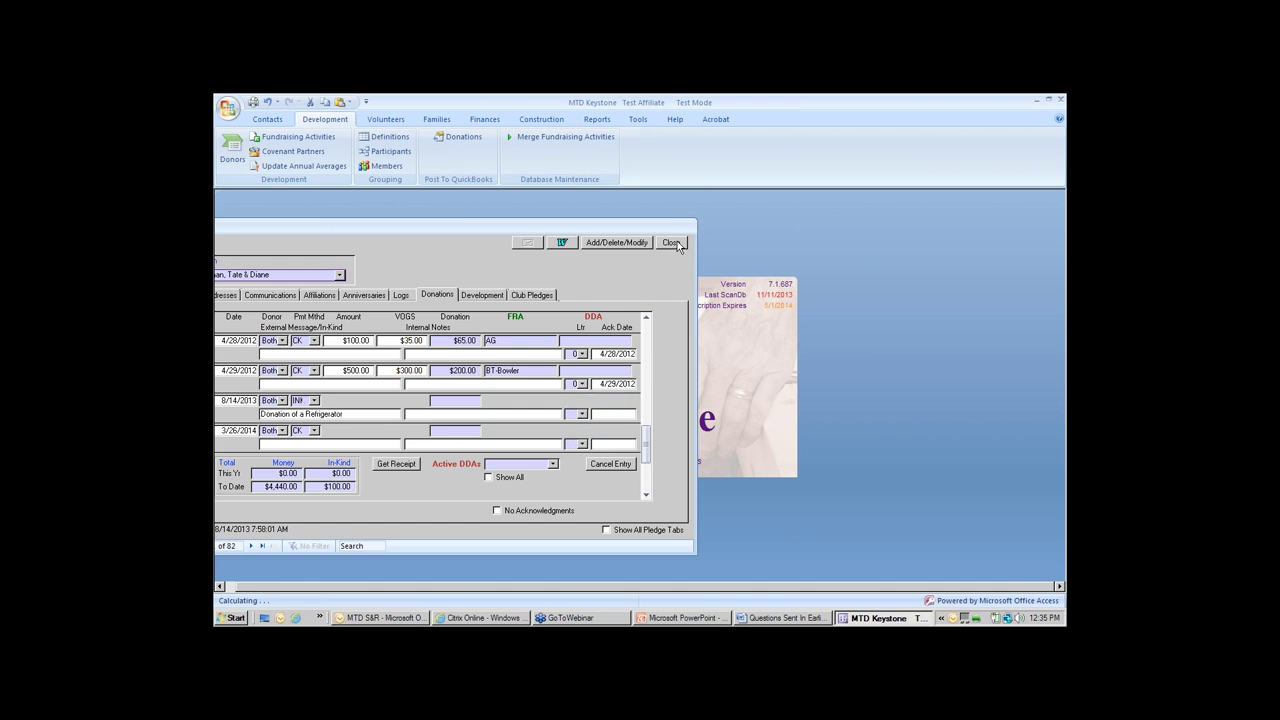
Open the Fundraising Activities Detail/Summary report from the favorites in the full report list.
click(598, 120)
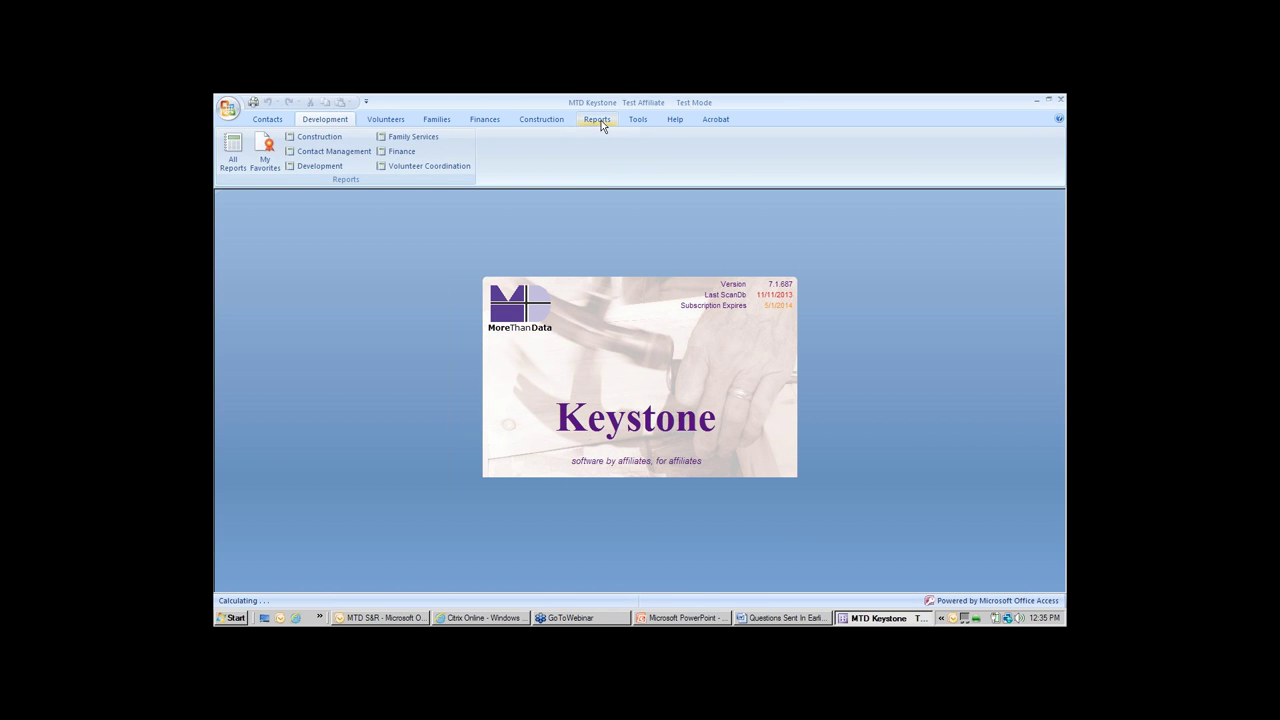
click(234, 150)
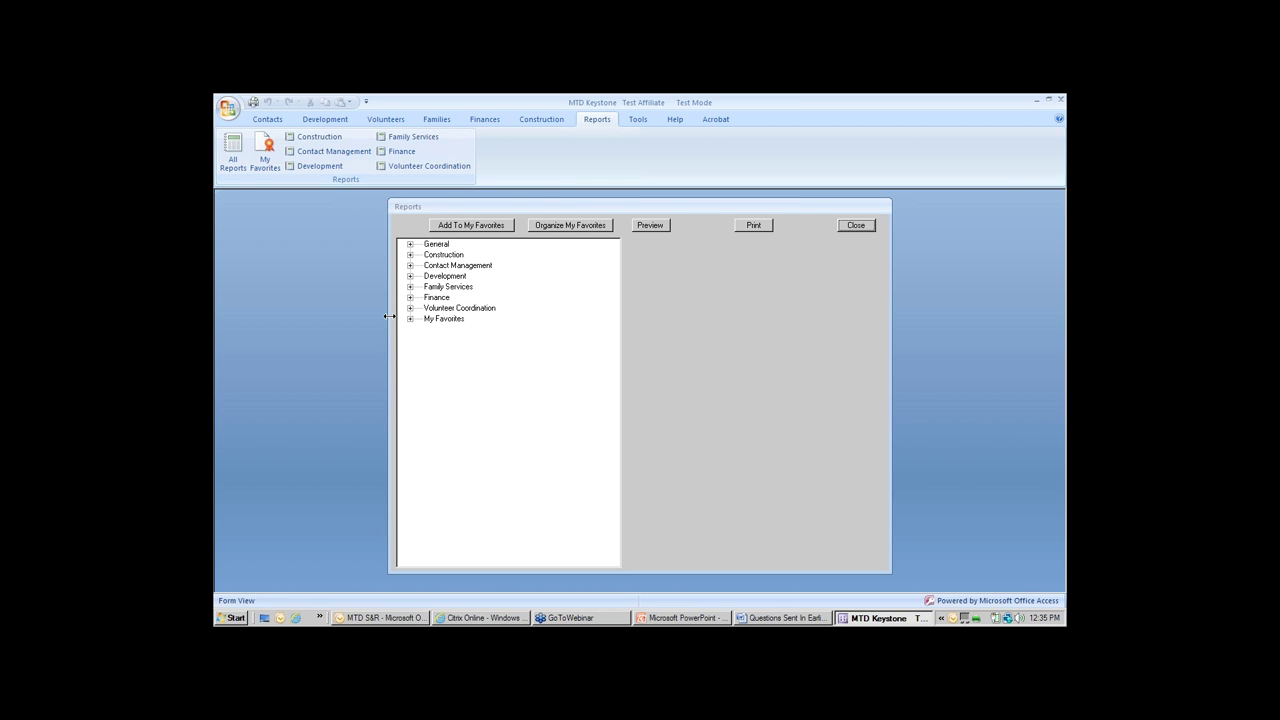
click(410, 318)
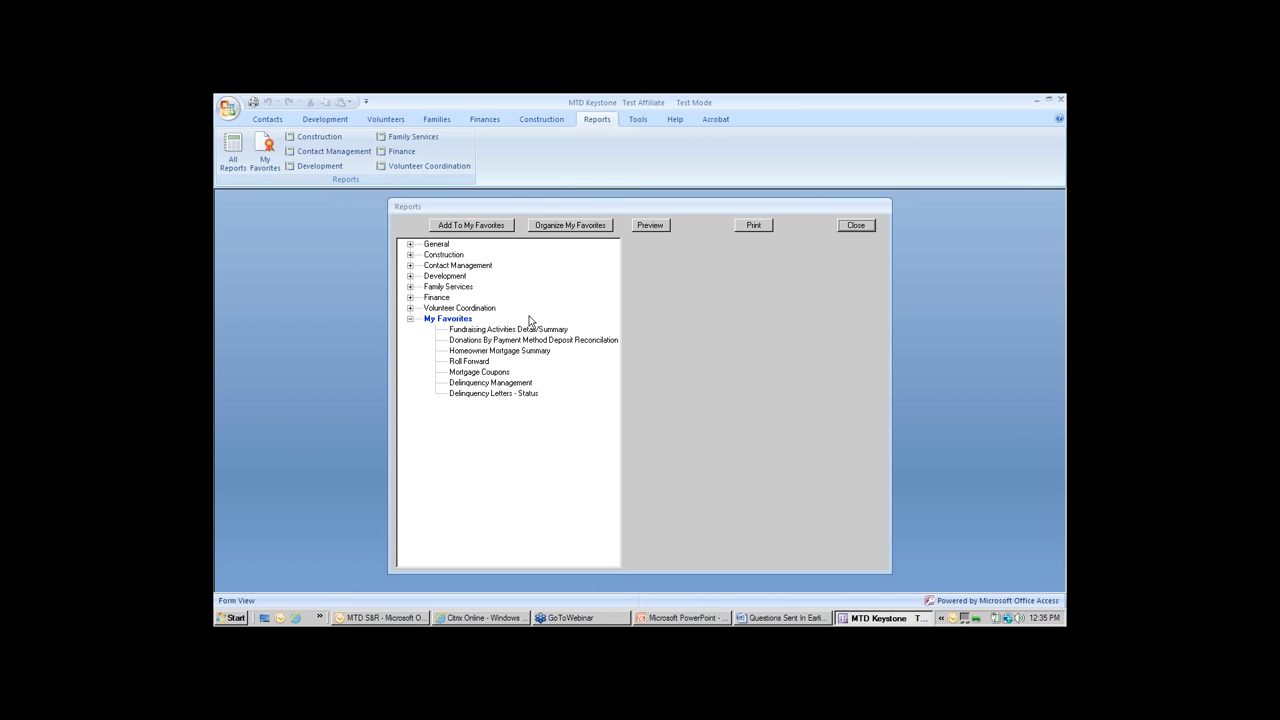
click(514, 333)
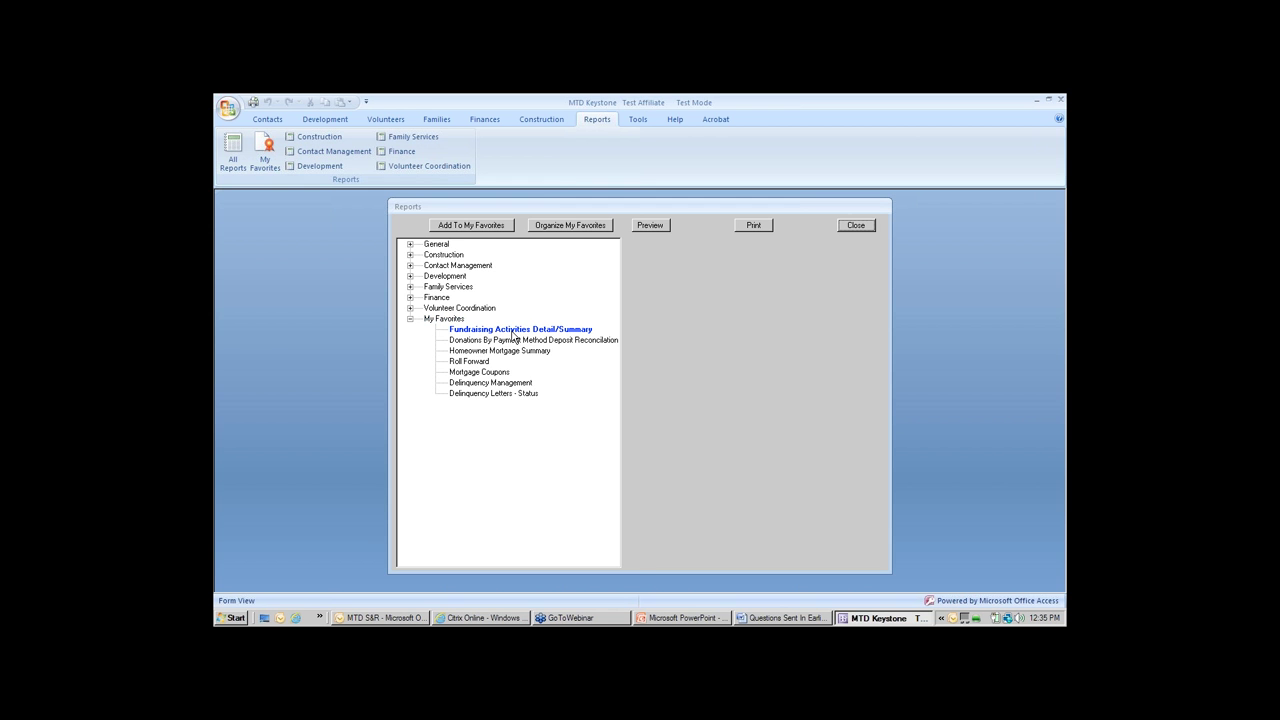
double_click(513, 333)
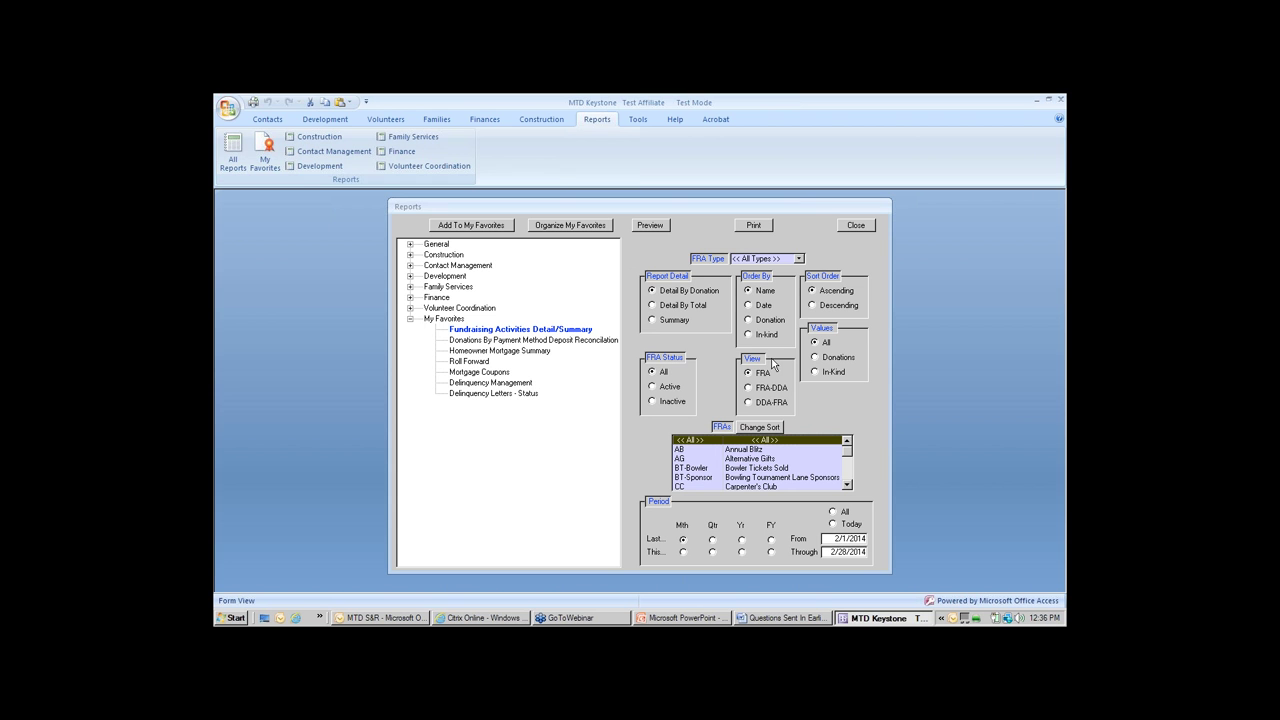
Preview the report with Summary detail, Active FRA status and this fiscal year as the period, and close the preview.
click(651, 322)
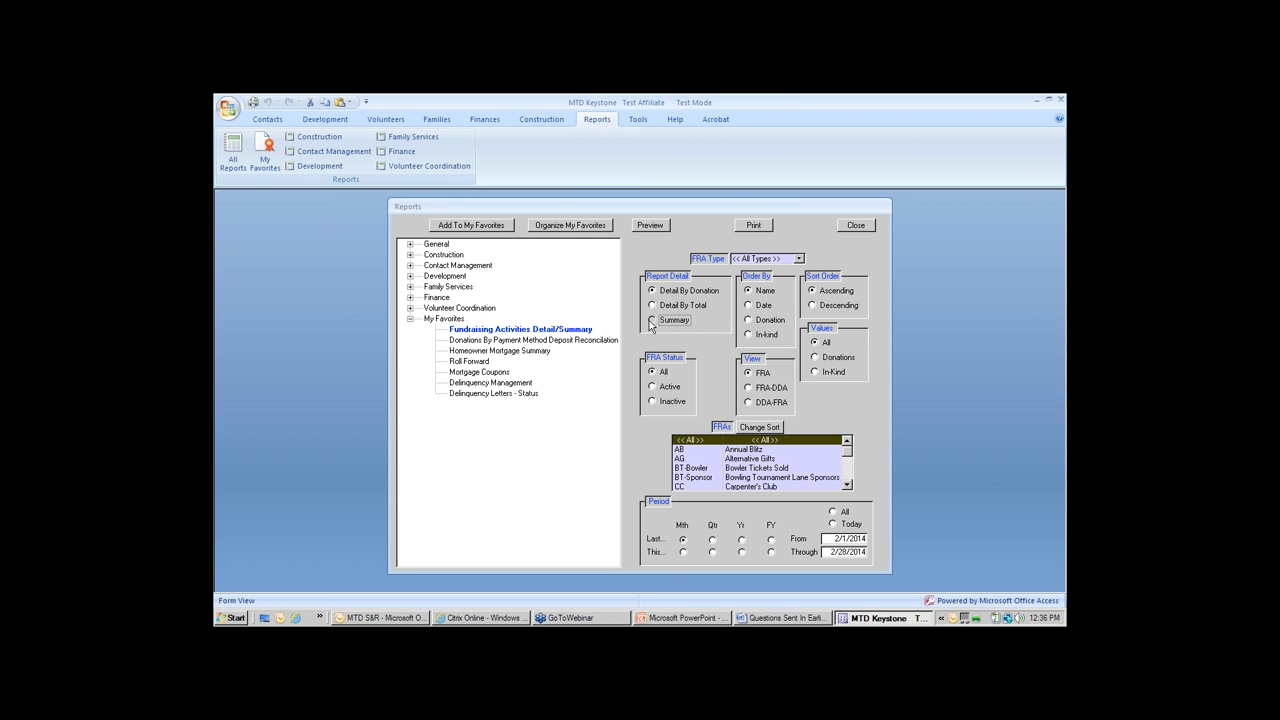
click(653, 389)
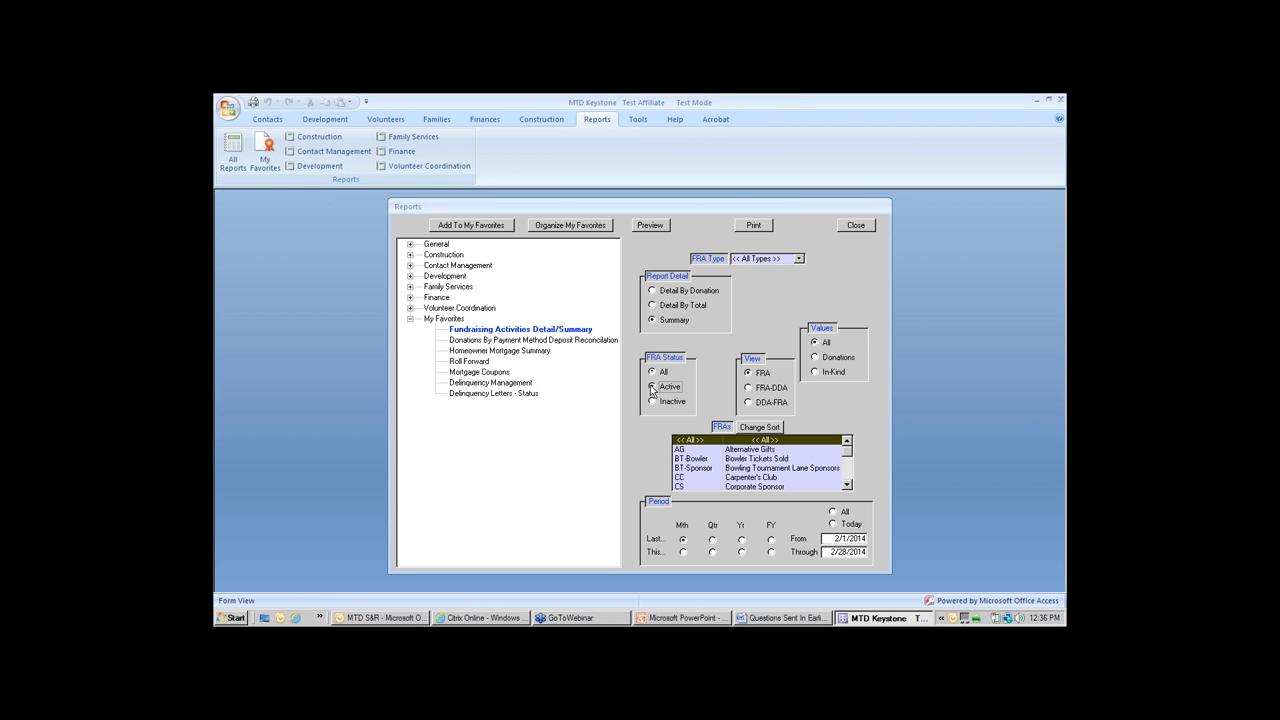
click(770, 553)
click(648, 225)
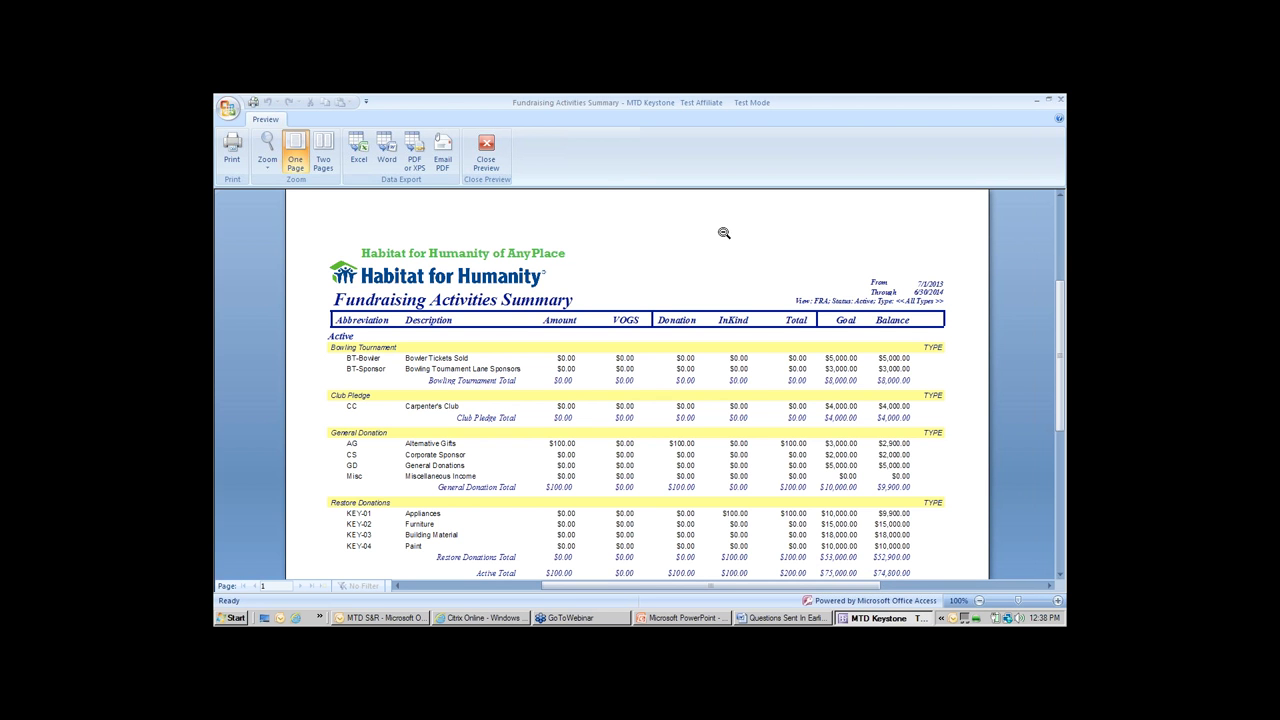
click(486, 150)
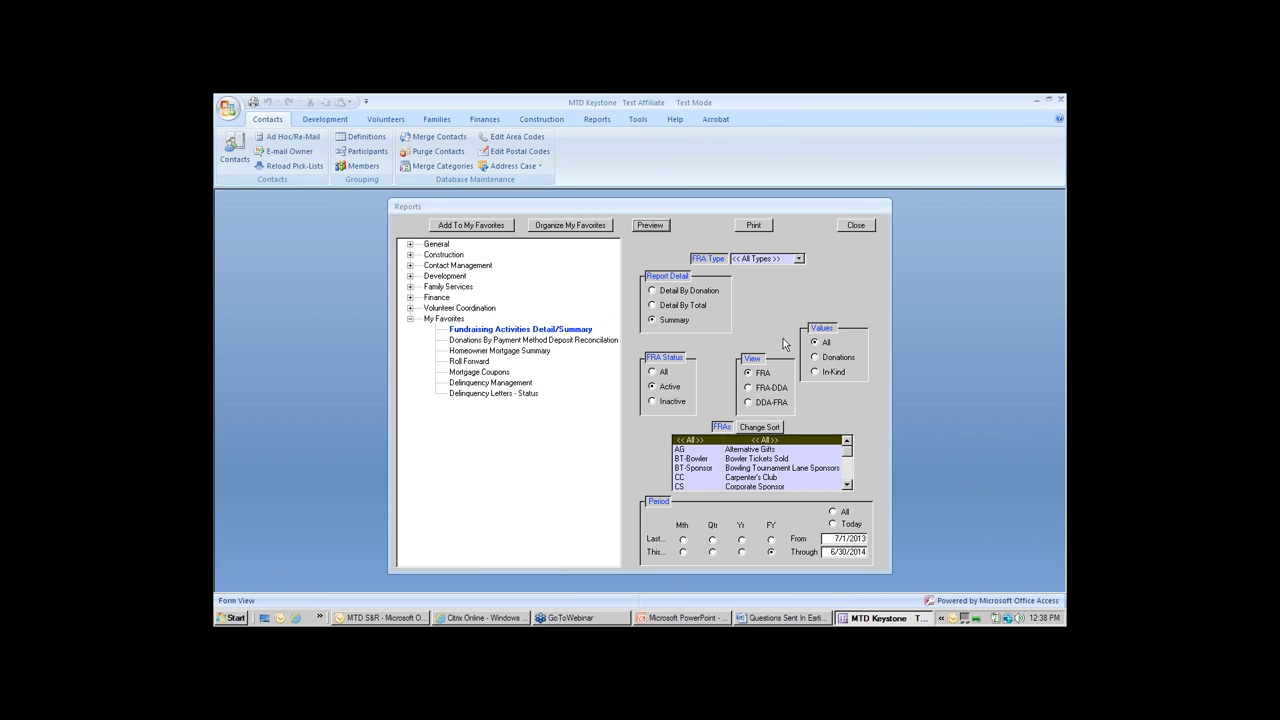
Preview the summary report for the Bowling Tournament FRA type only and close the preview.
click(799, 259)
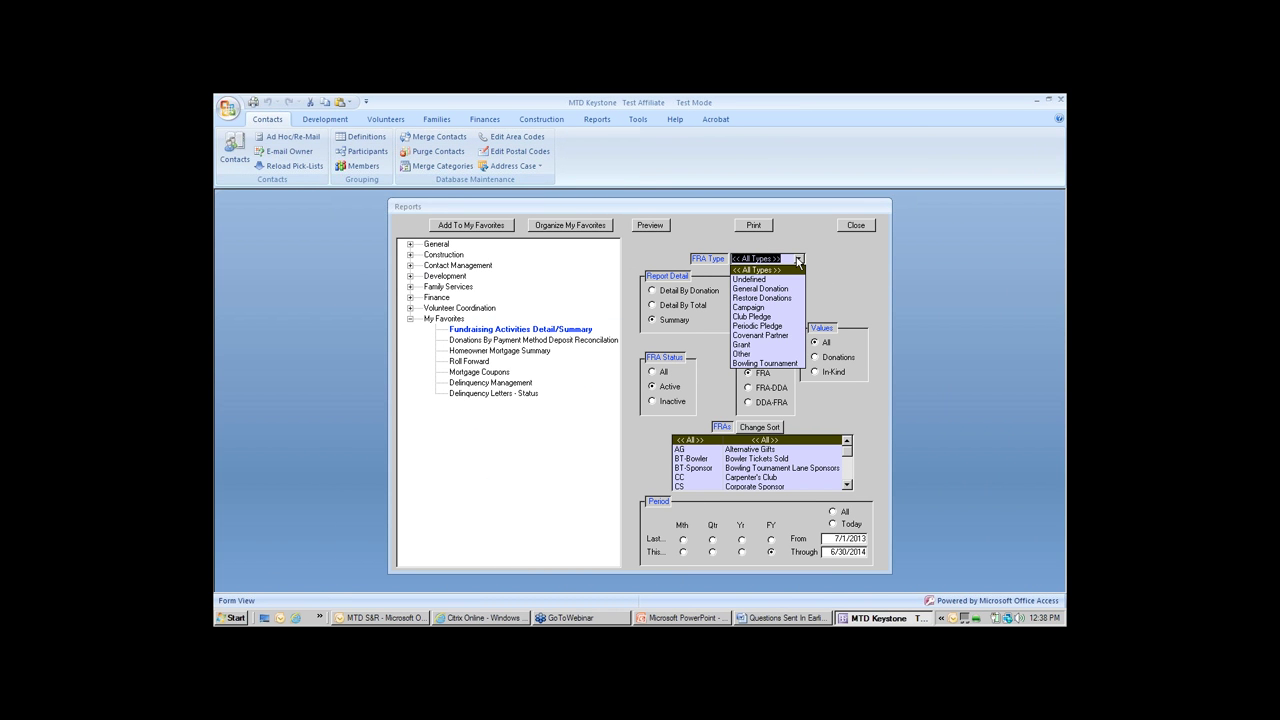
click(763, 363)
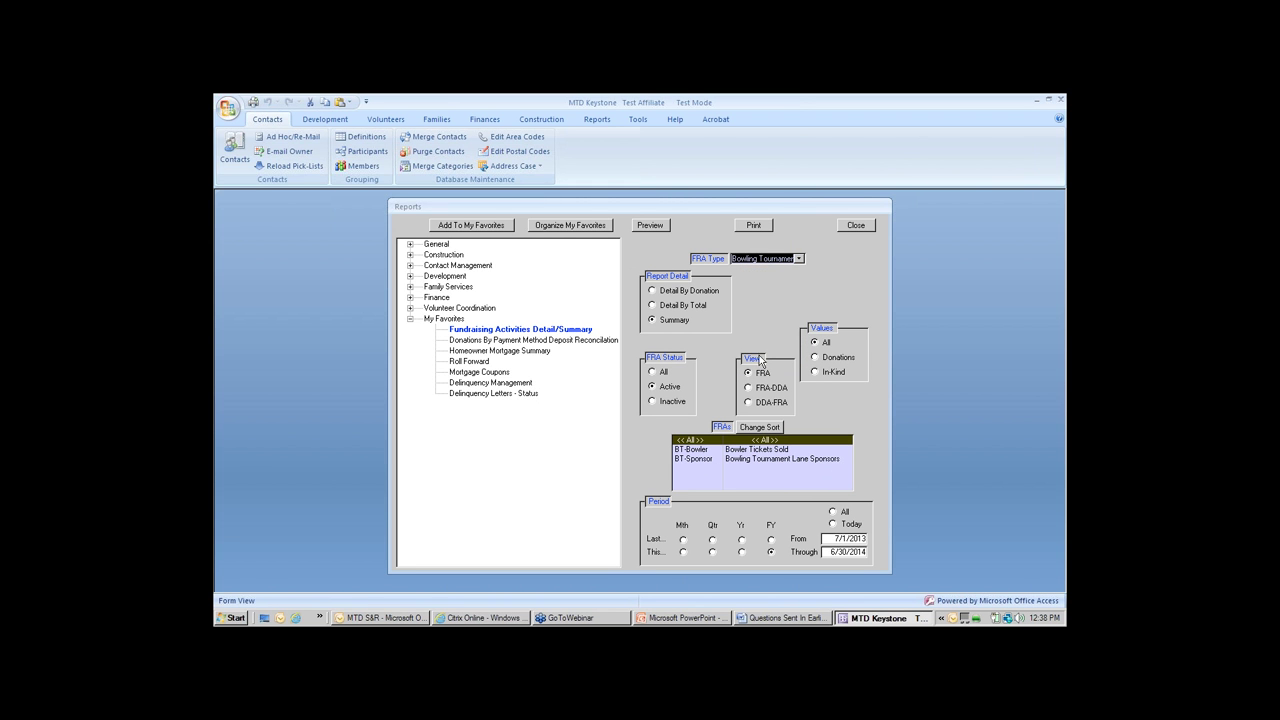
click(640, 225)
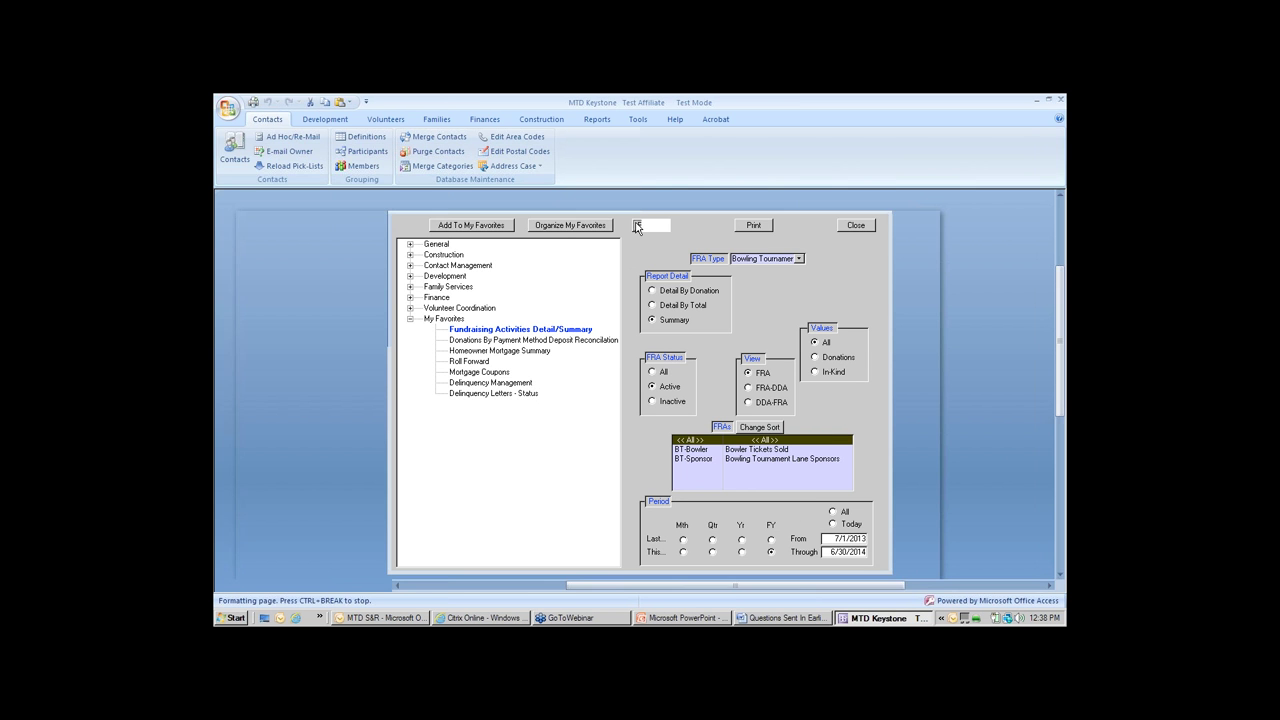
click(641, 228)
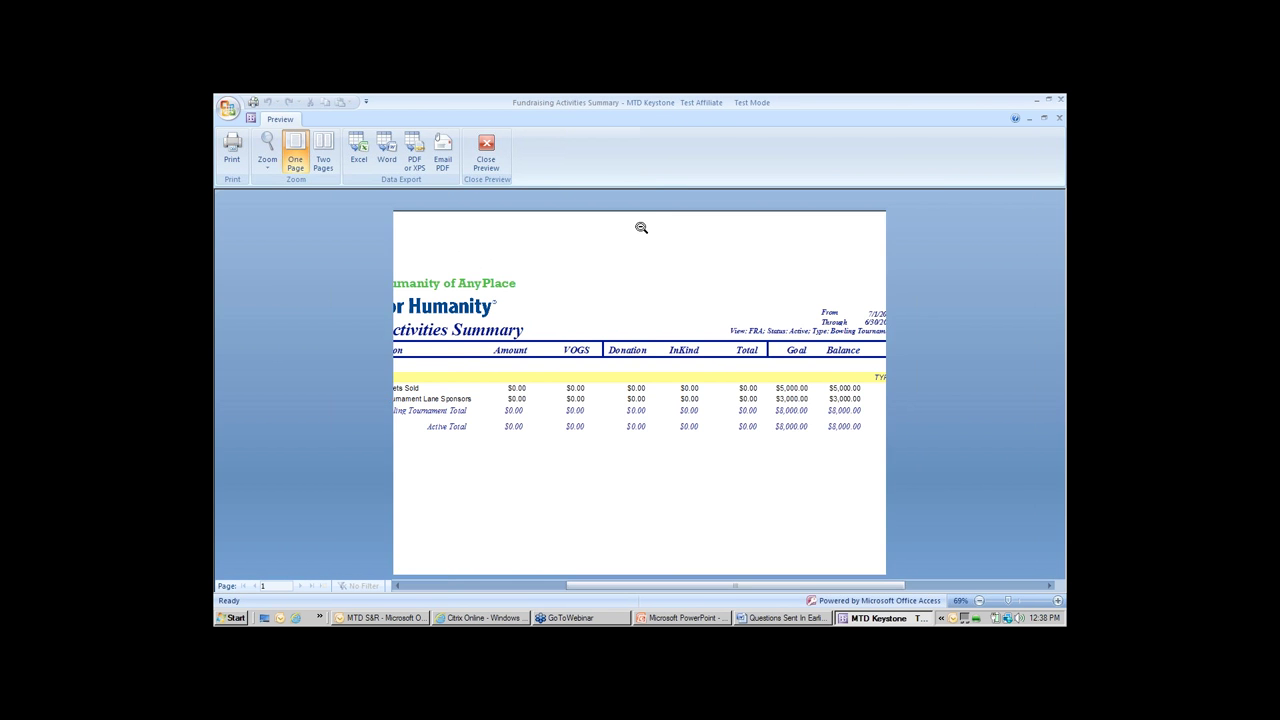
click(485, 145)
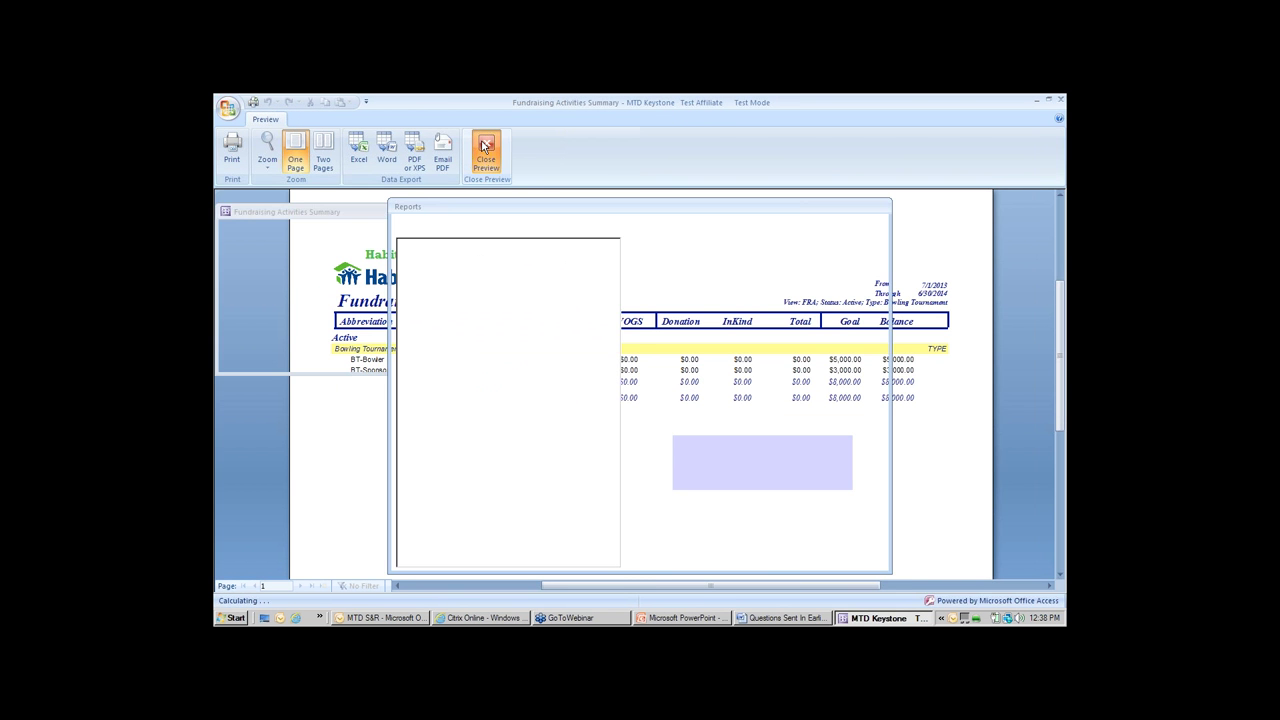
Reset the FRA type to All Types, preview the summary for Alternative Gifts and Carpenter's Club only, and close the preview and report list.
click(799, 259)
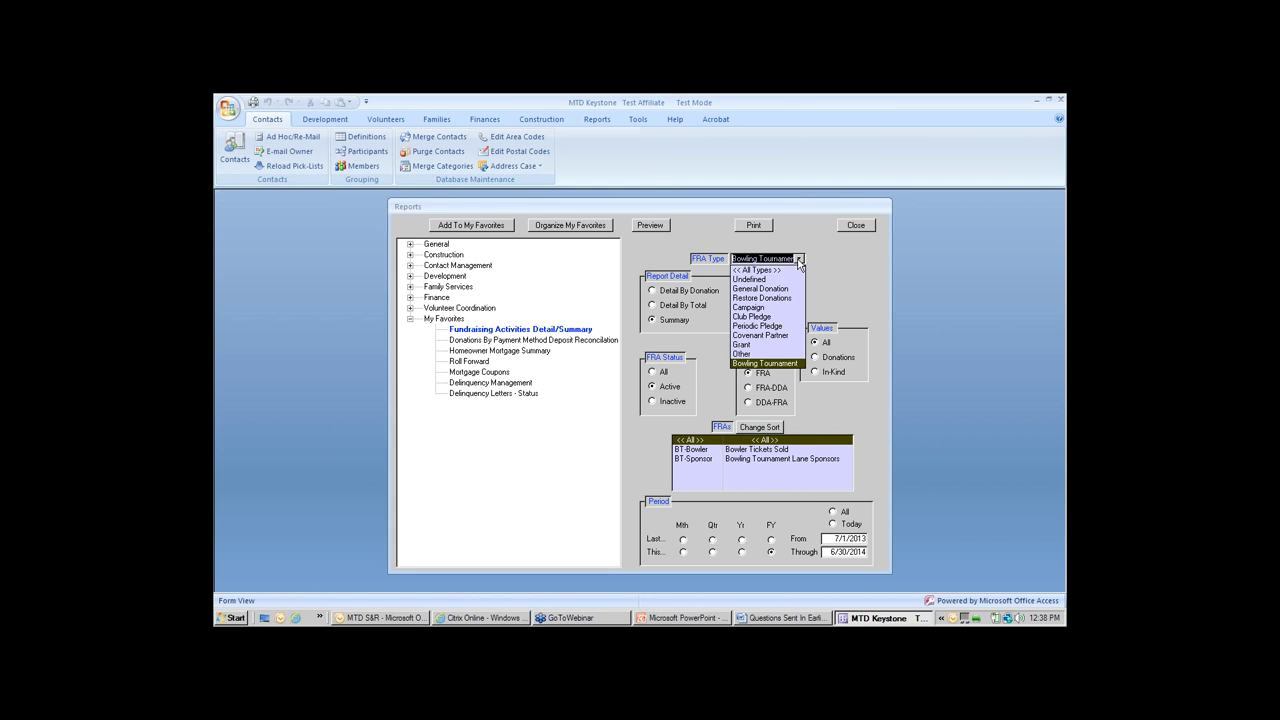
click(769, 271)
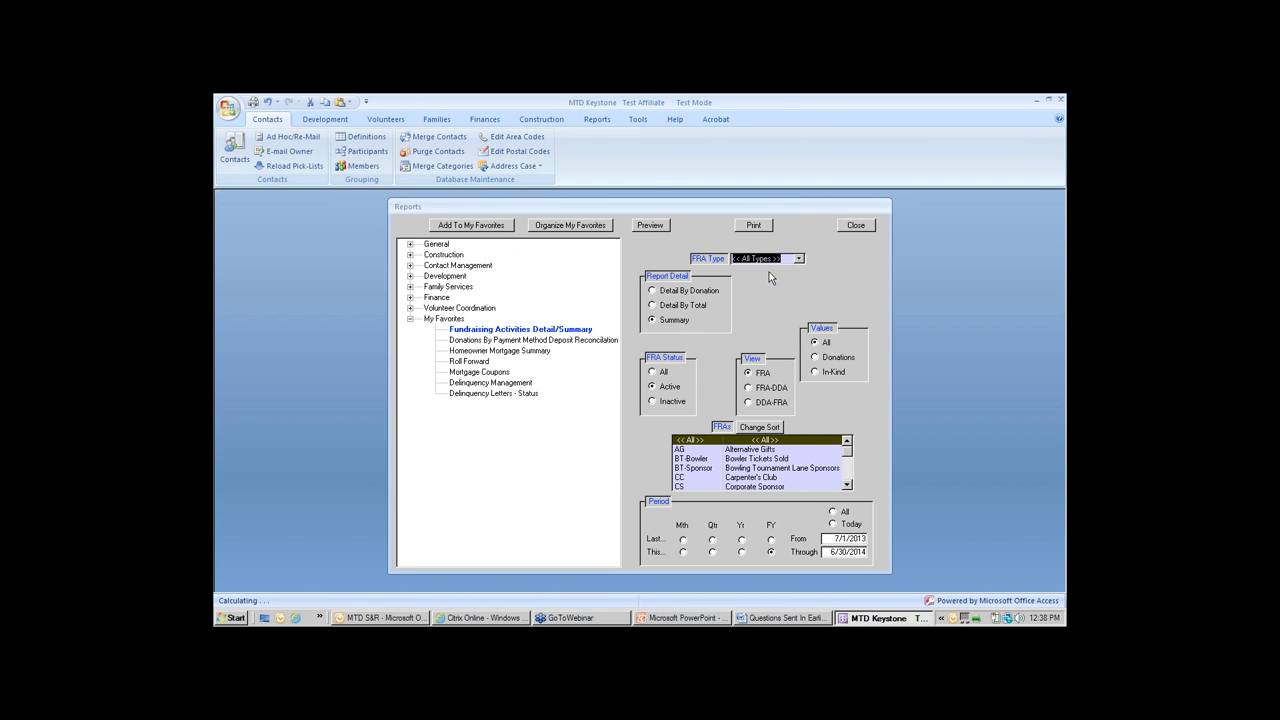
click(762, 450)
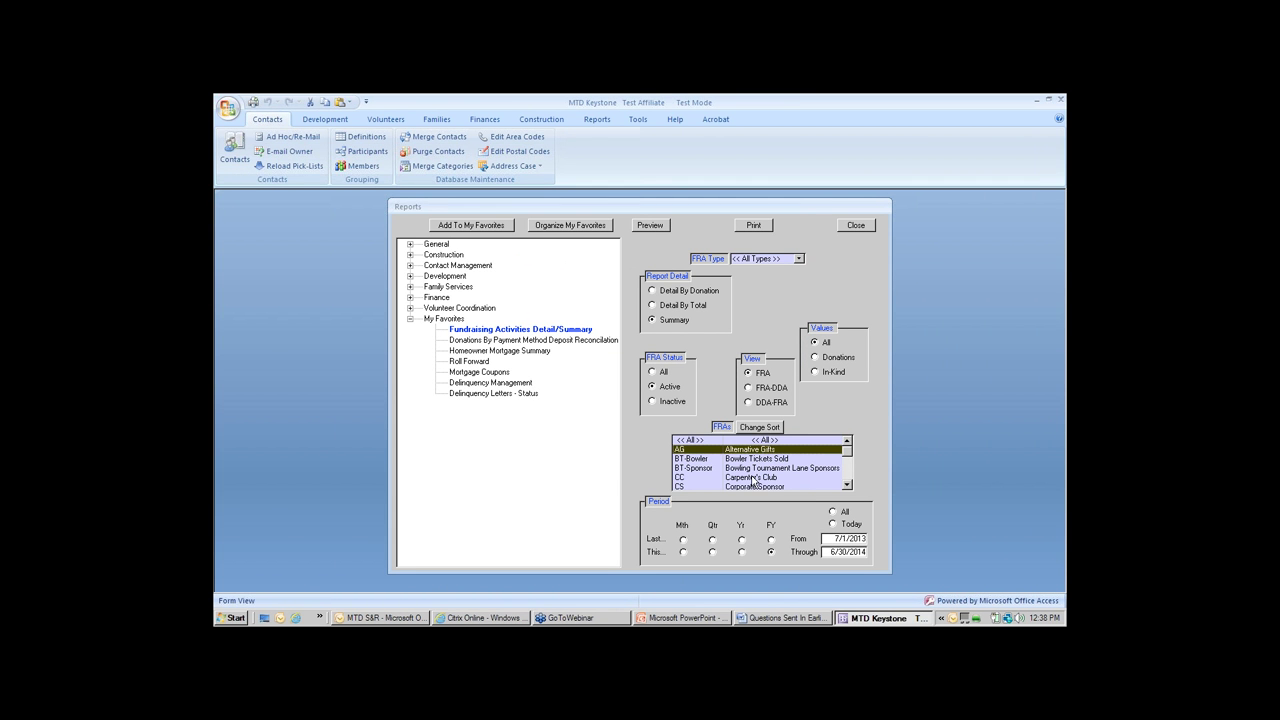
click(752, 478)
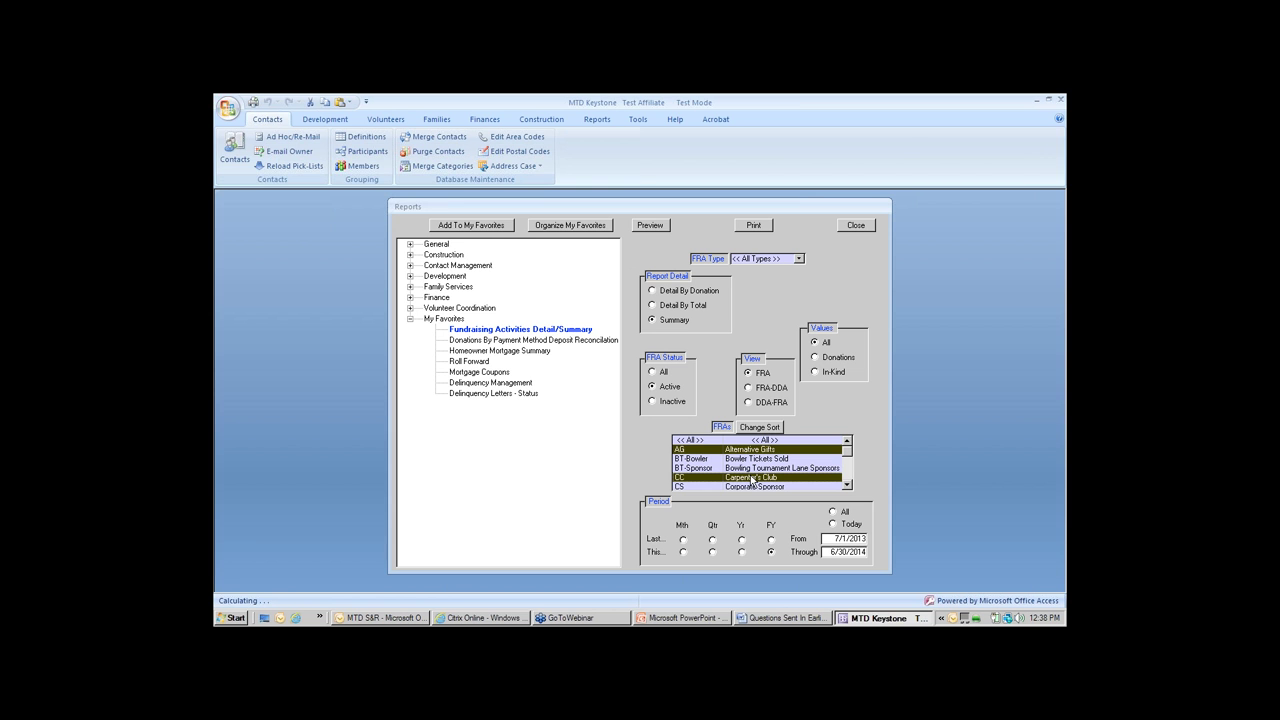
click(645, 226)
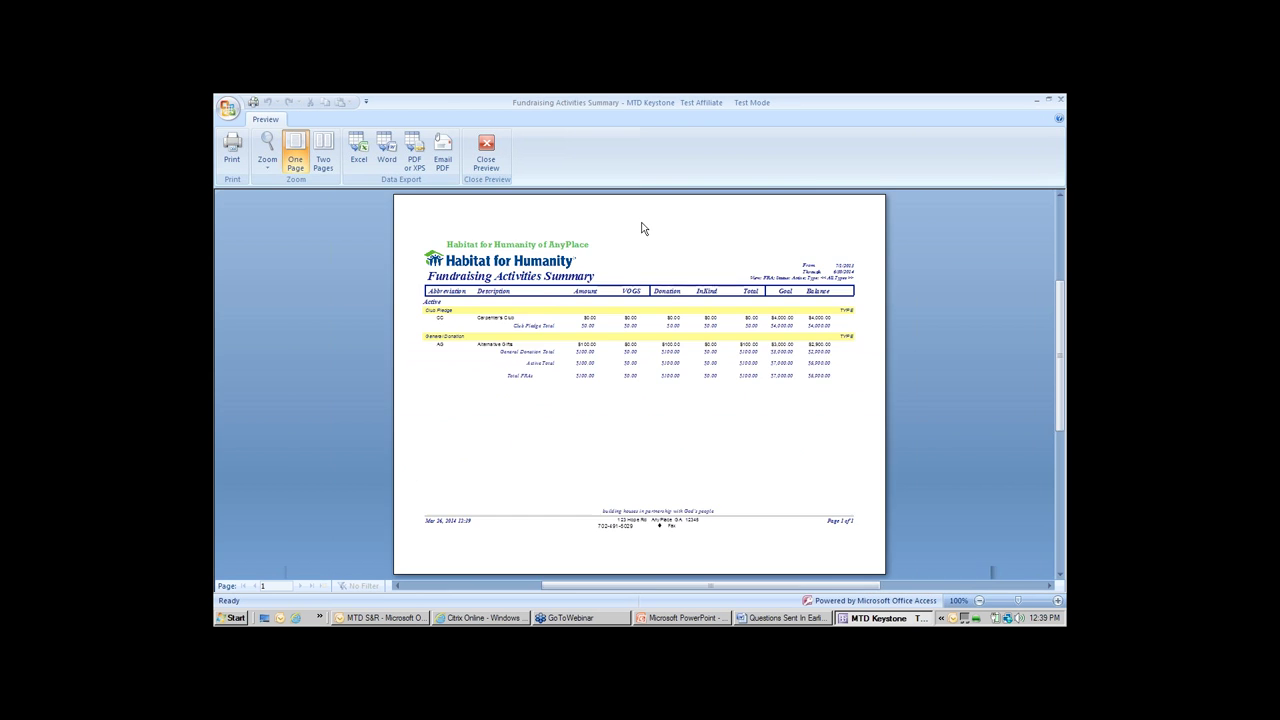
click(648, 227)
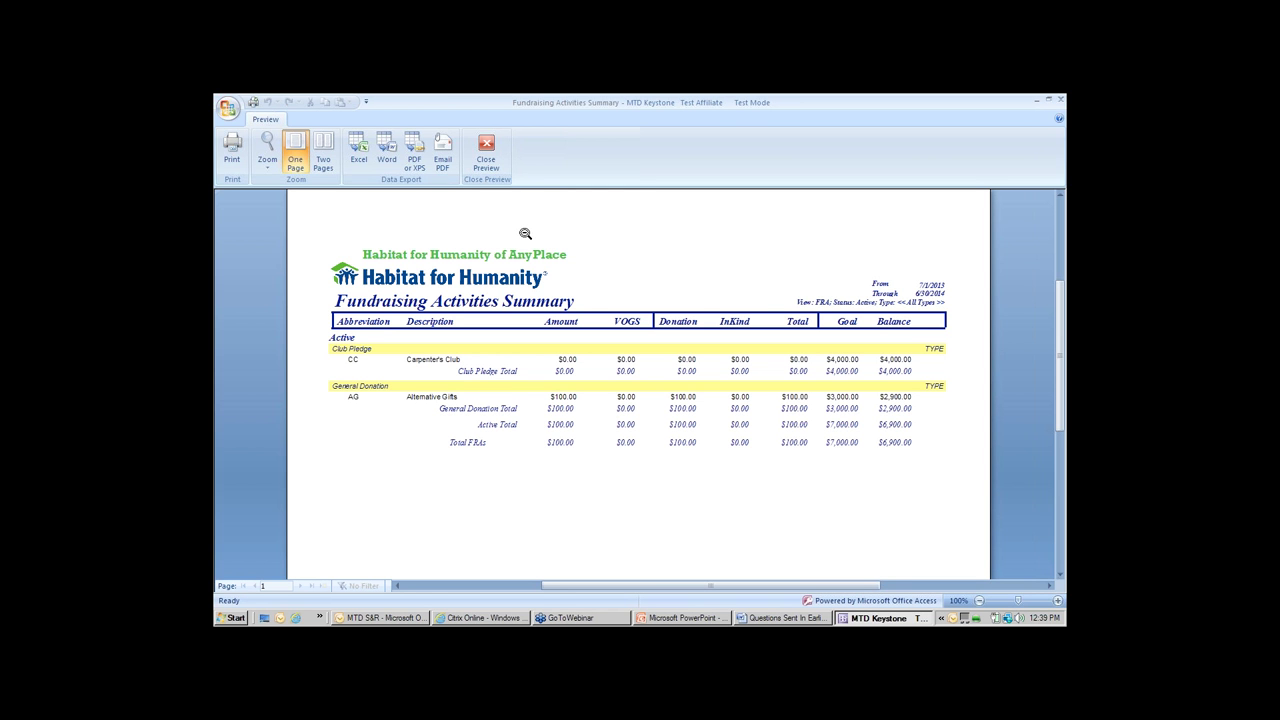
click(487, 148)
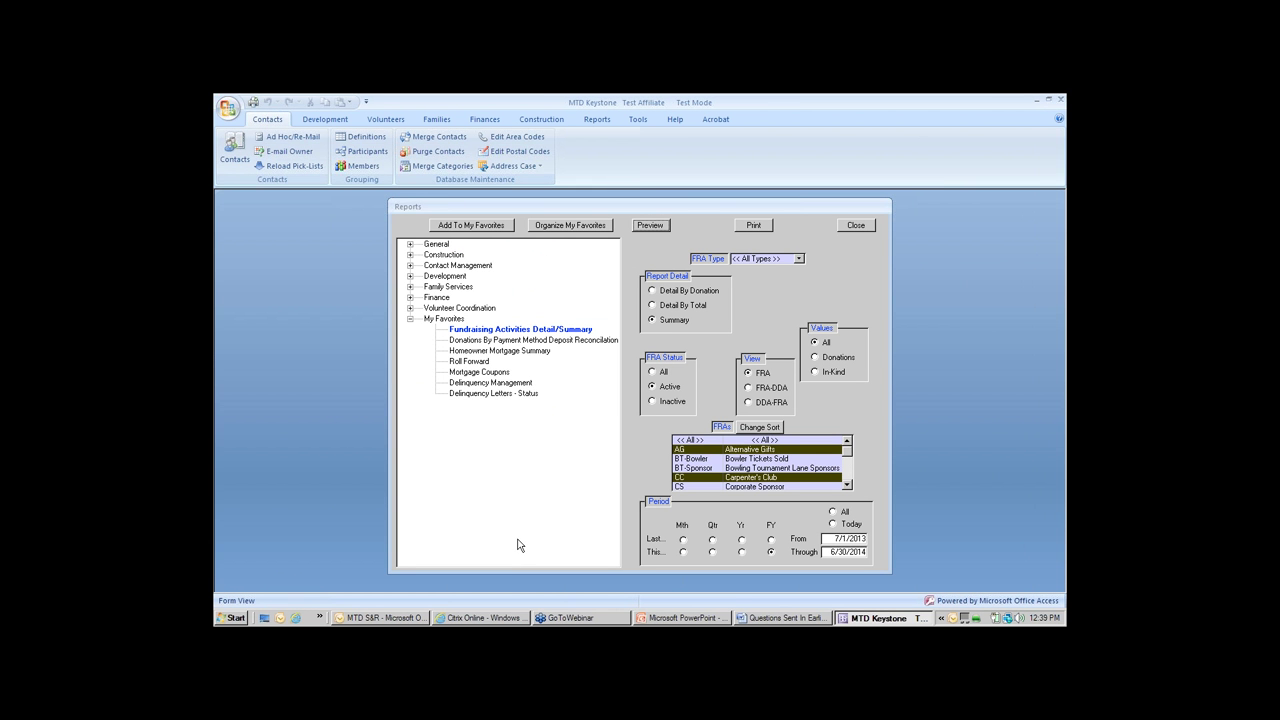
click(855, 226)
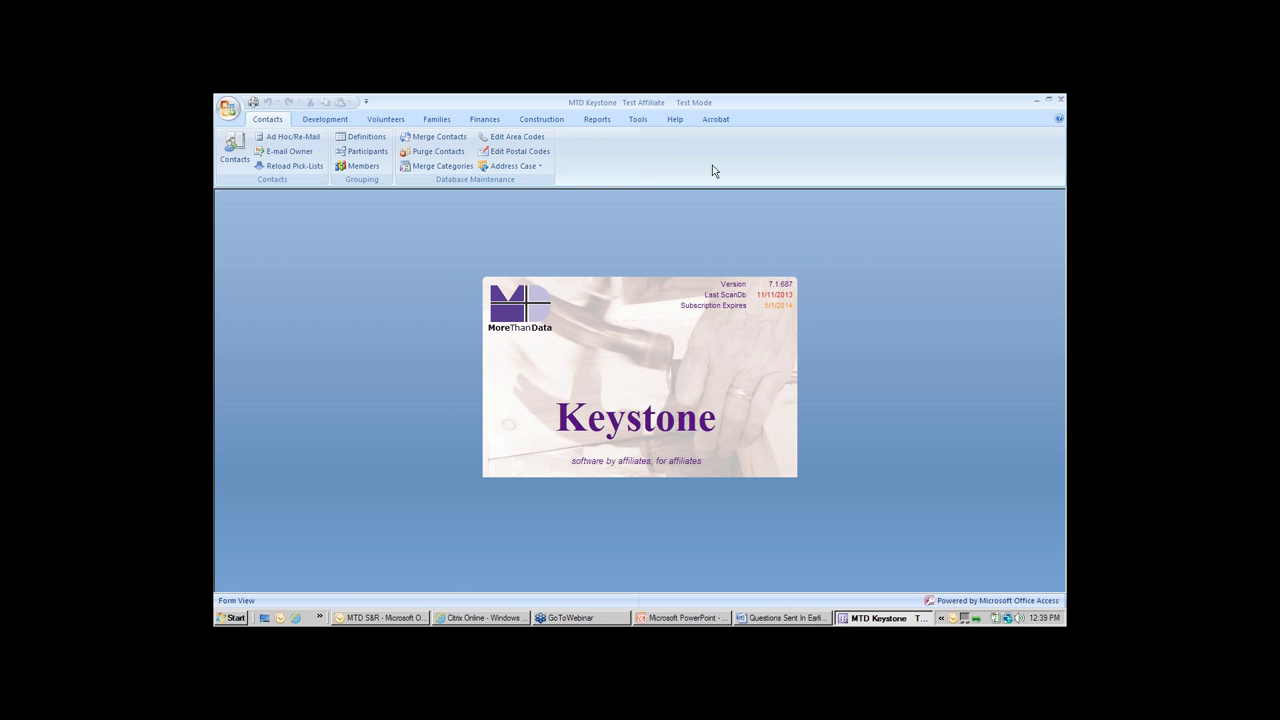
Add a fundraising activity type named New Type Activity in the affiliate setup's development settings and close the setup.
click(638, 119)
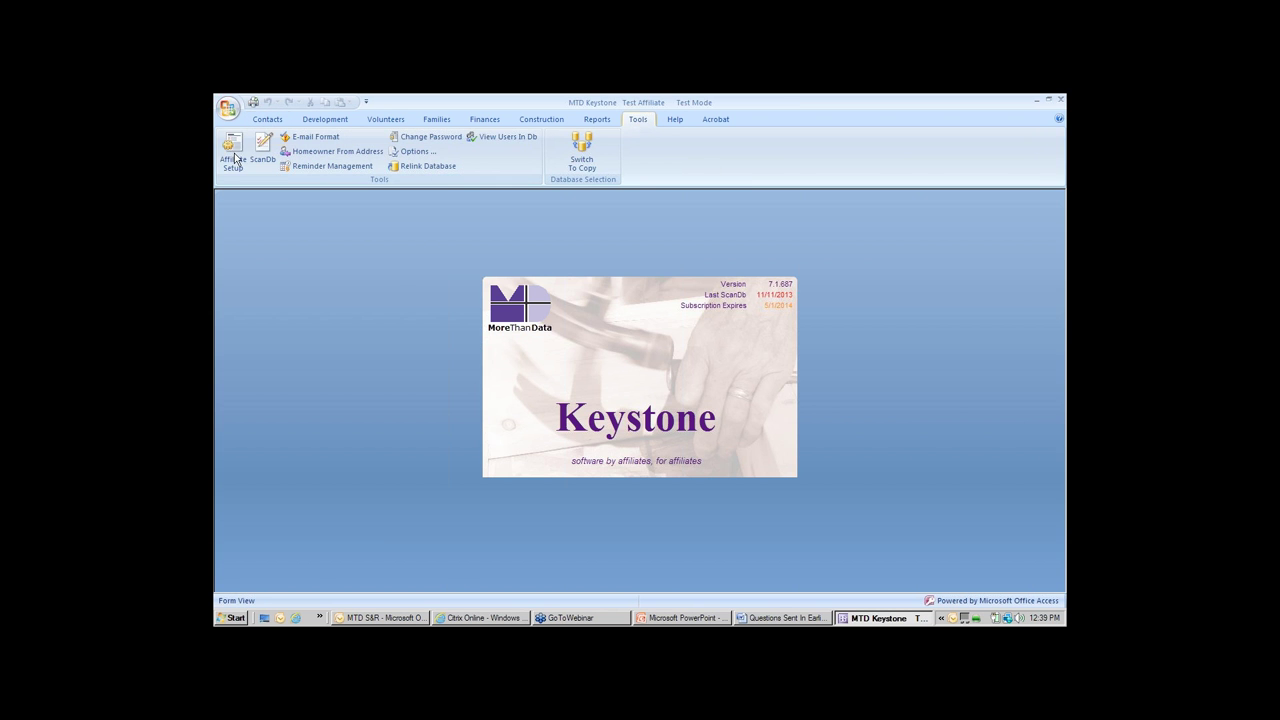
click(231, 152)
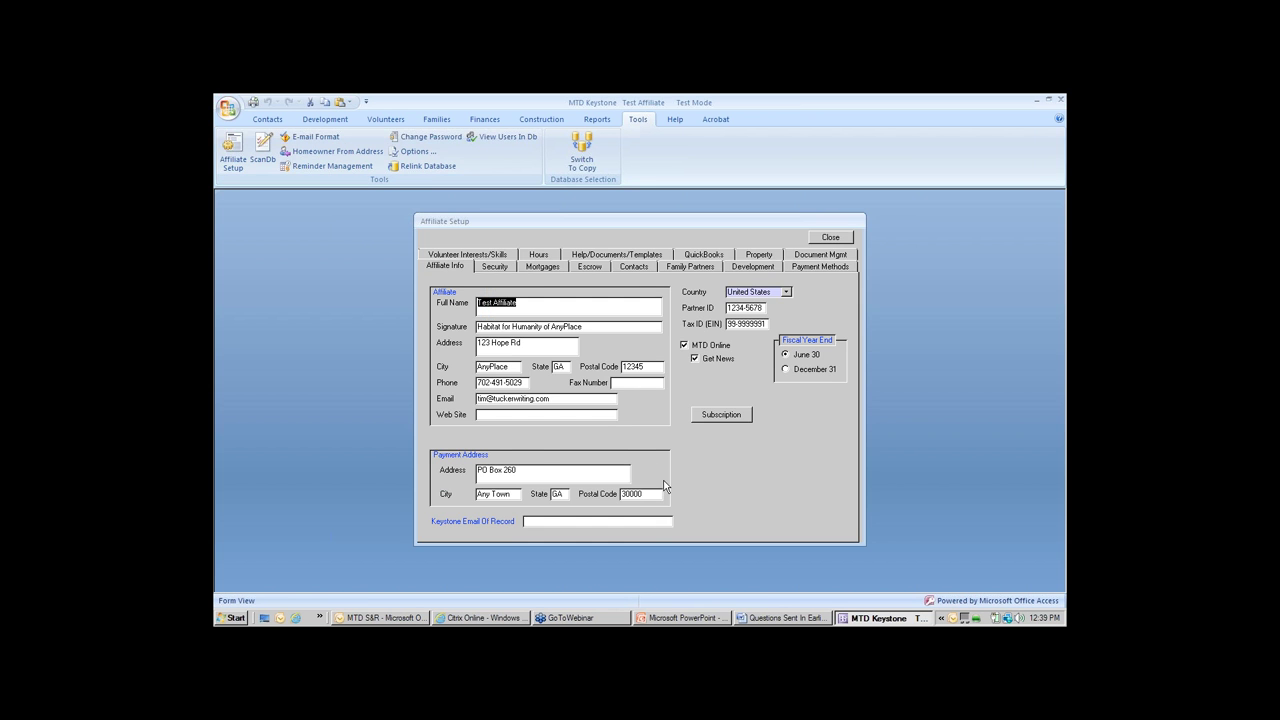
click(768, 267)
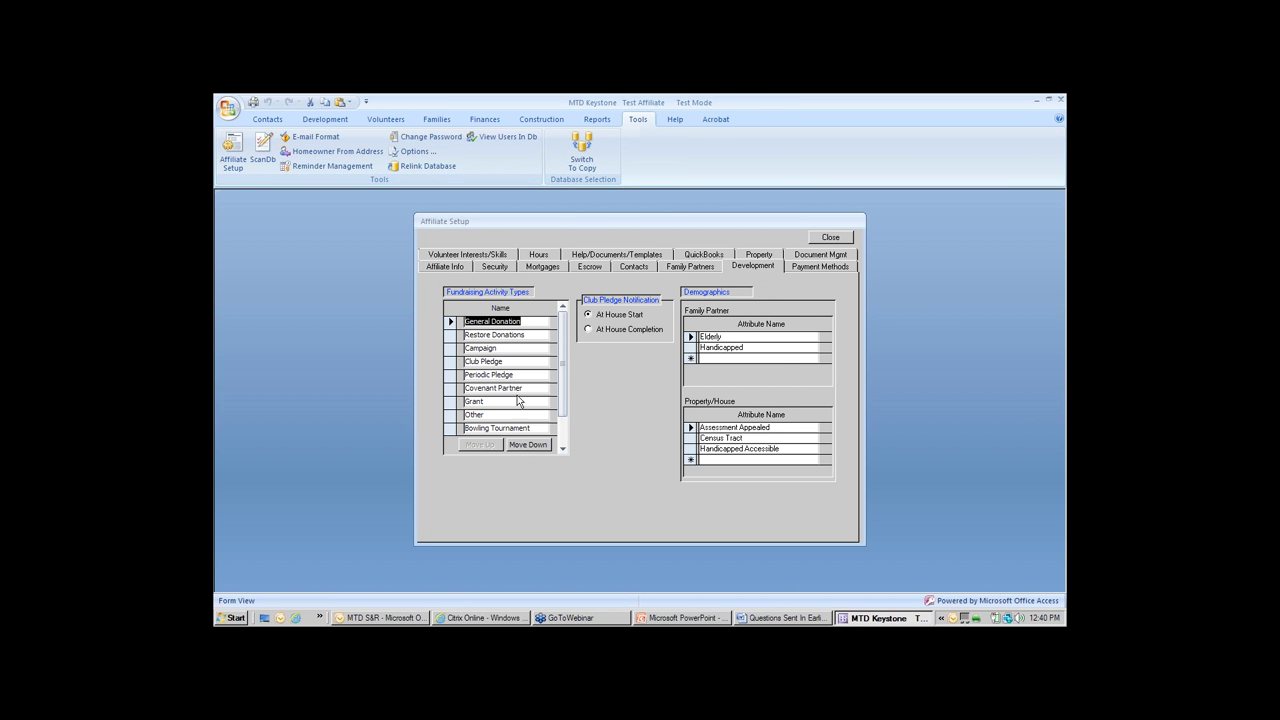
click(564, 448)
click(564, 448)
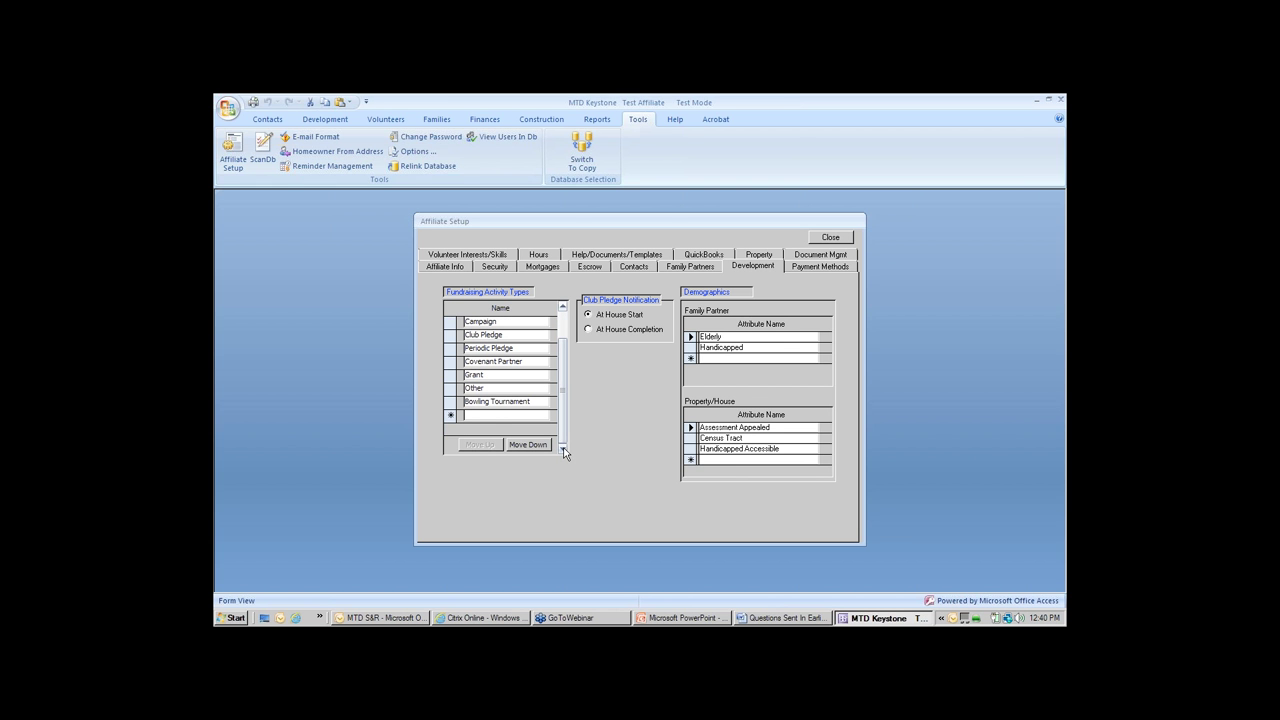
click(560, 423)
text(N)
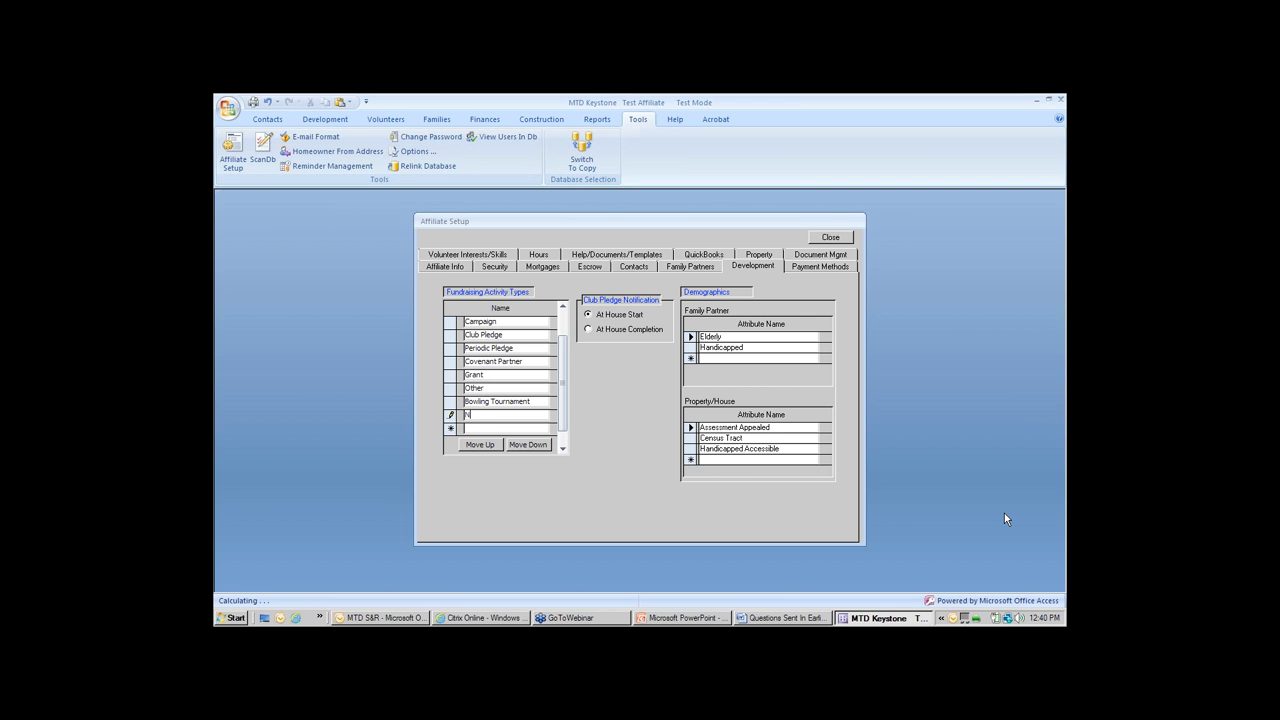
text(ew Type Activity)
click(826, 238)
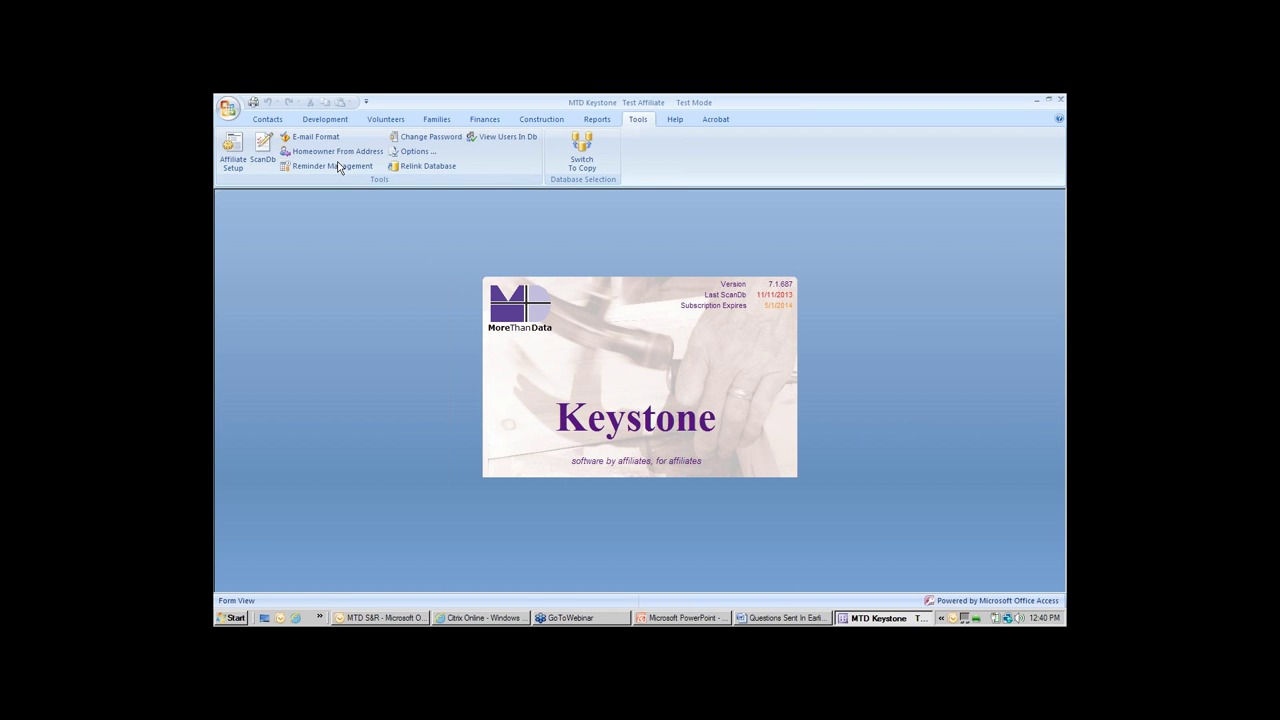
Open the add/delete/modify list of fundraising activities and start a new entry with the type New Type Activity.
click(325, 121)
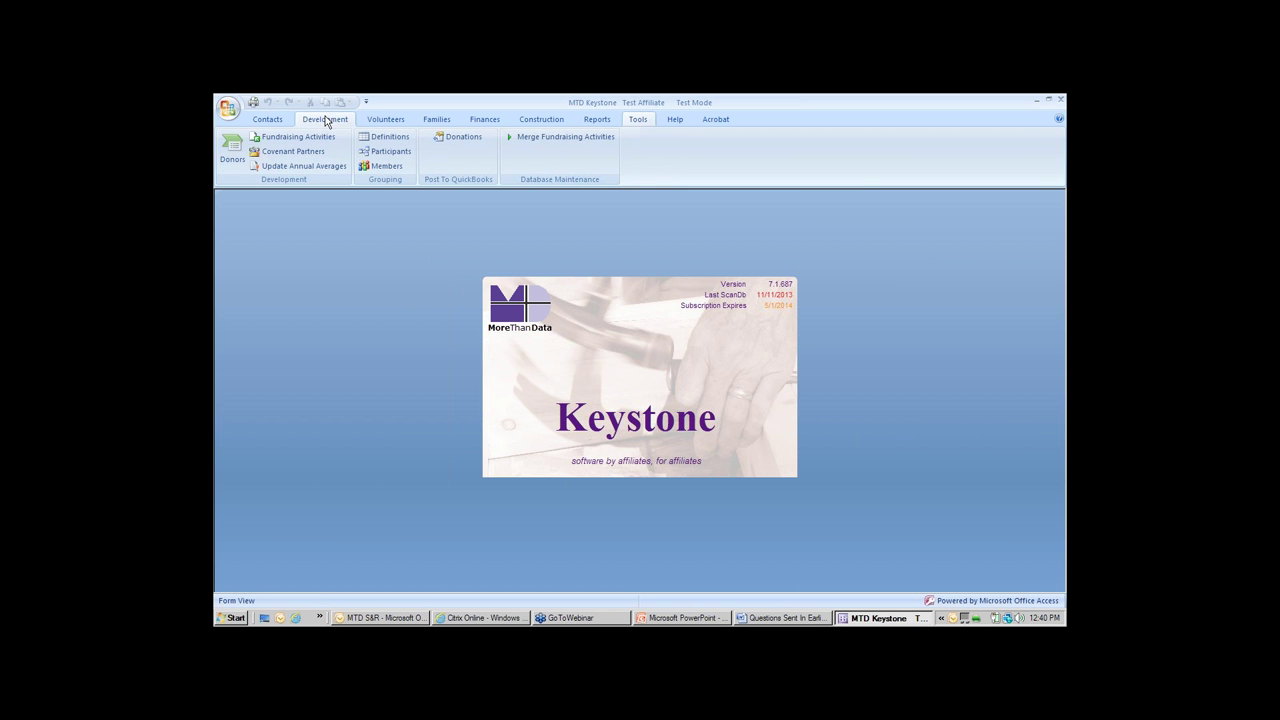
click(273, 137)
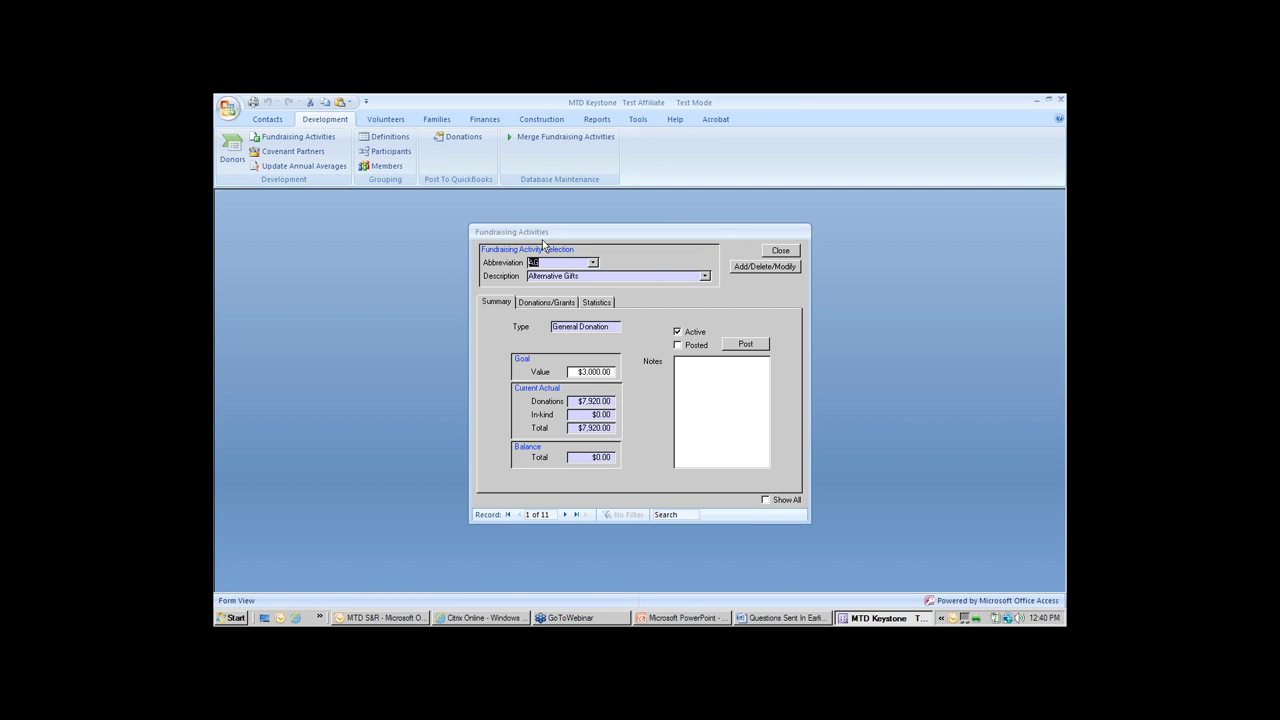
click(565, 516)
click(565, 514)
click(565, 514)
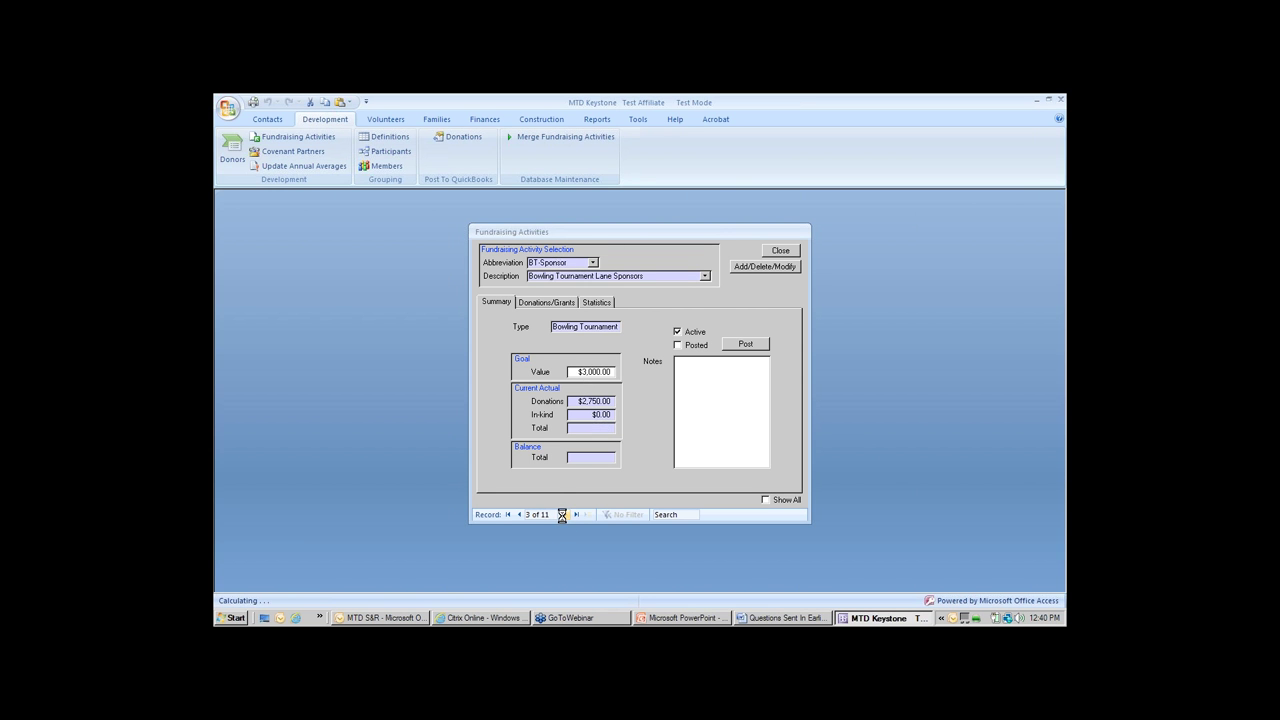
click(783, 268)
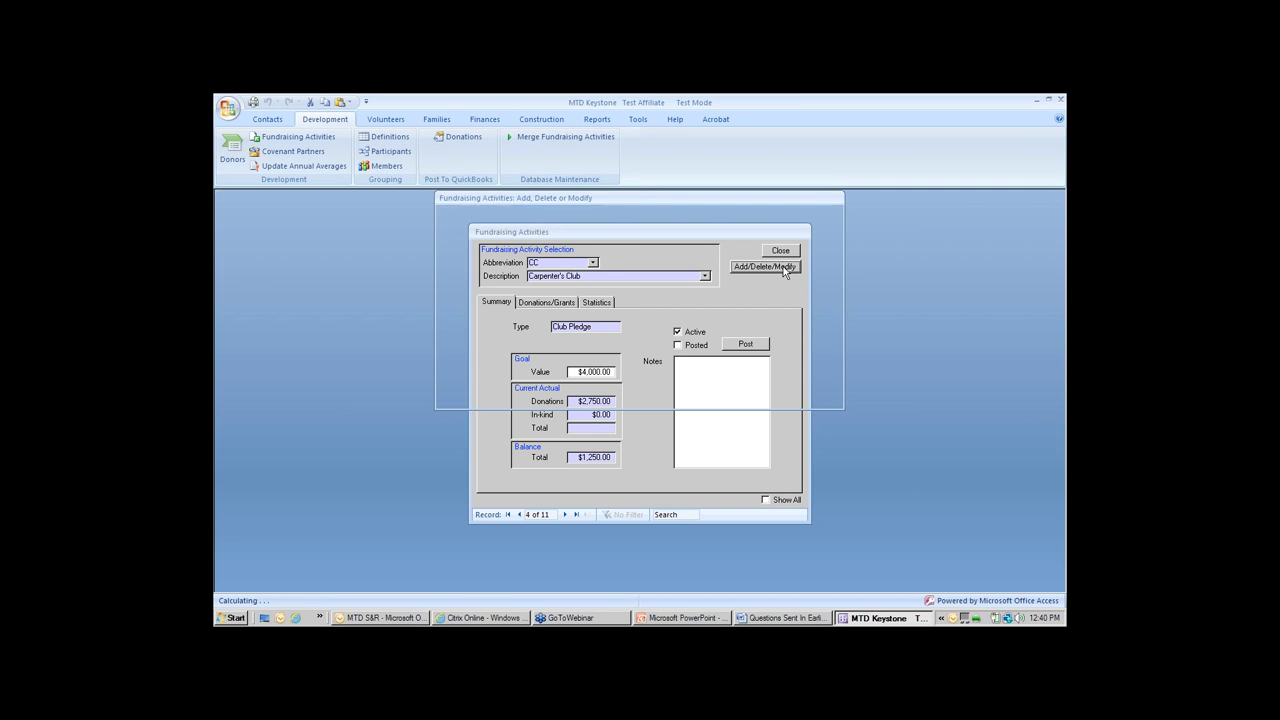
drag(838, 222, 836, 402)
click(518, 374)
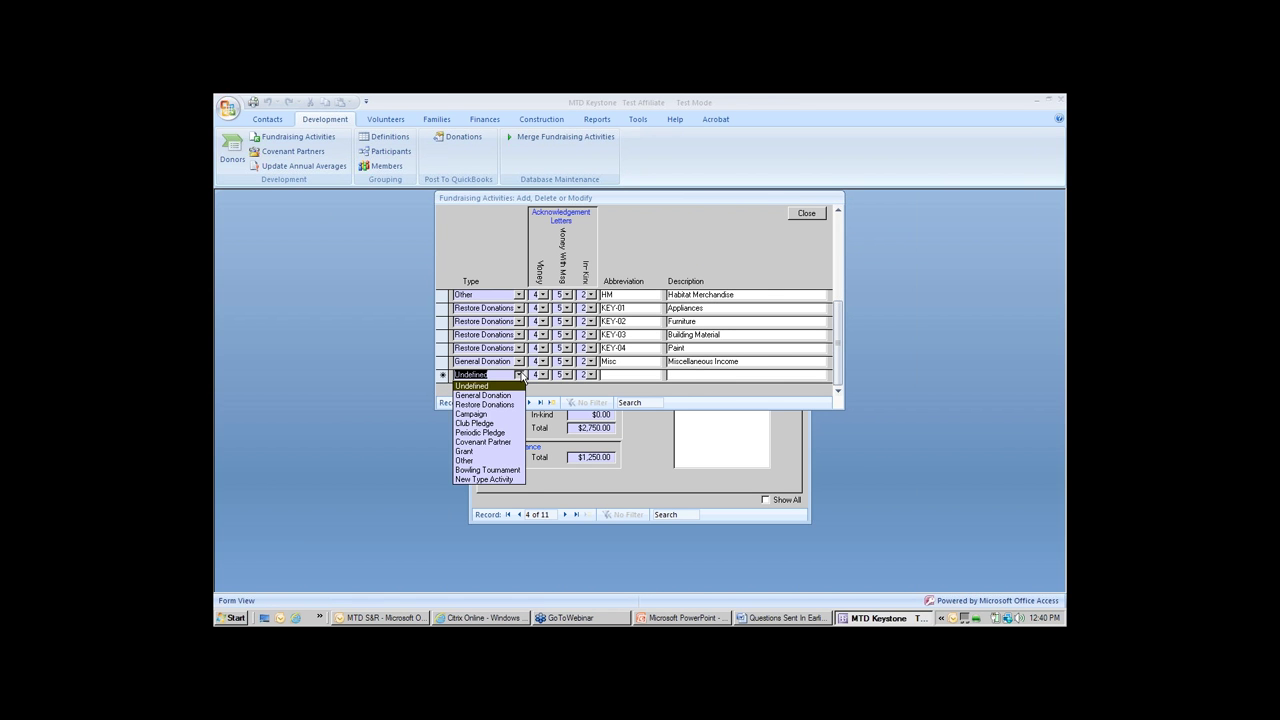
click(505, 480)
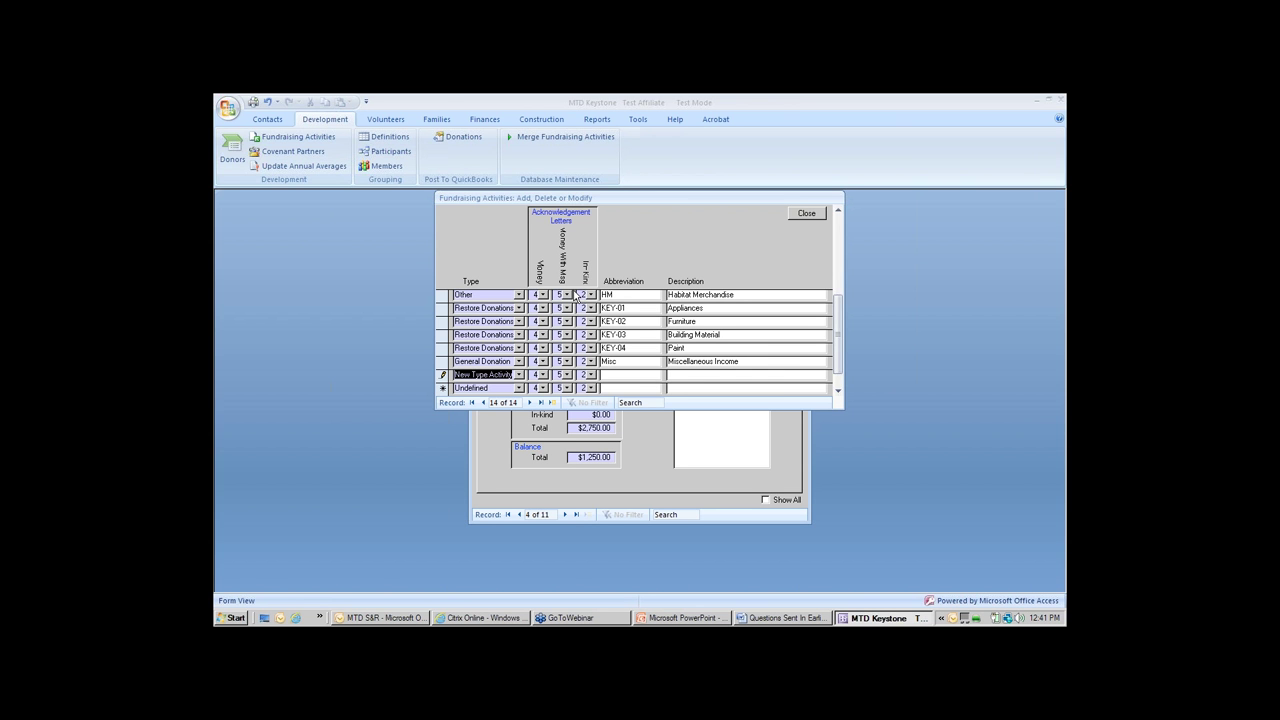
Give the new activity the abbreviation NAT-01 and the description Sample Activity, and close the add/delete/modify list.
click(609, 375)
text(NAT-01)
key(Caps_Lock)
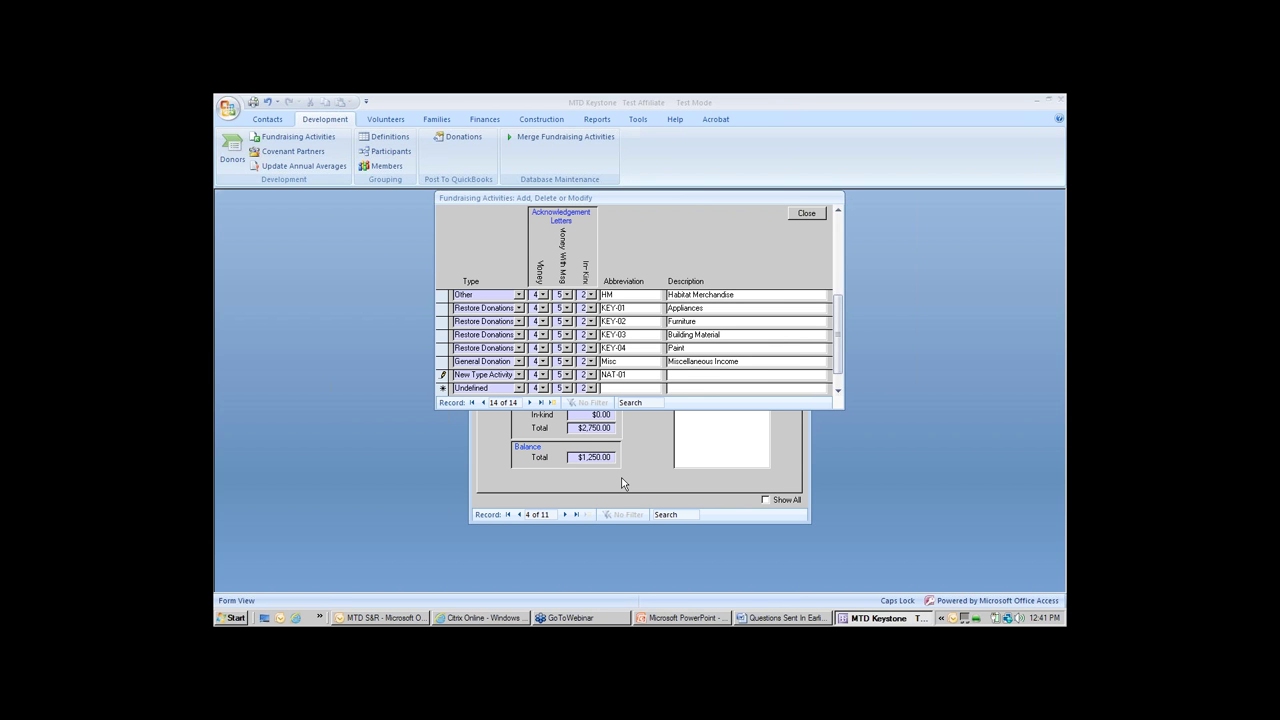
text(S)
key(Caps_Lock)
text(ample Activity)
click(814, 214)
click(813, 216)
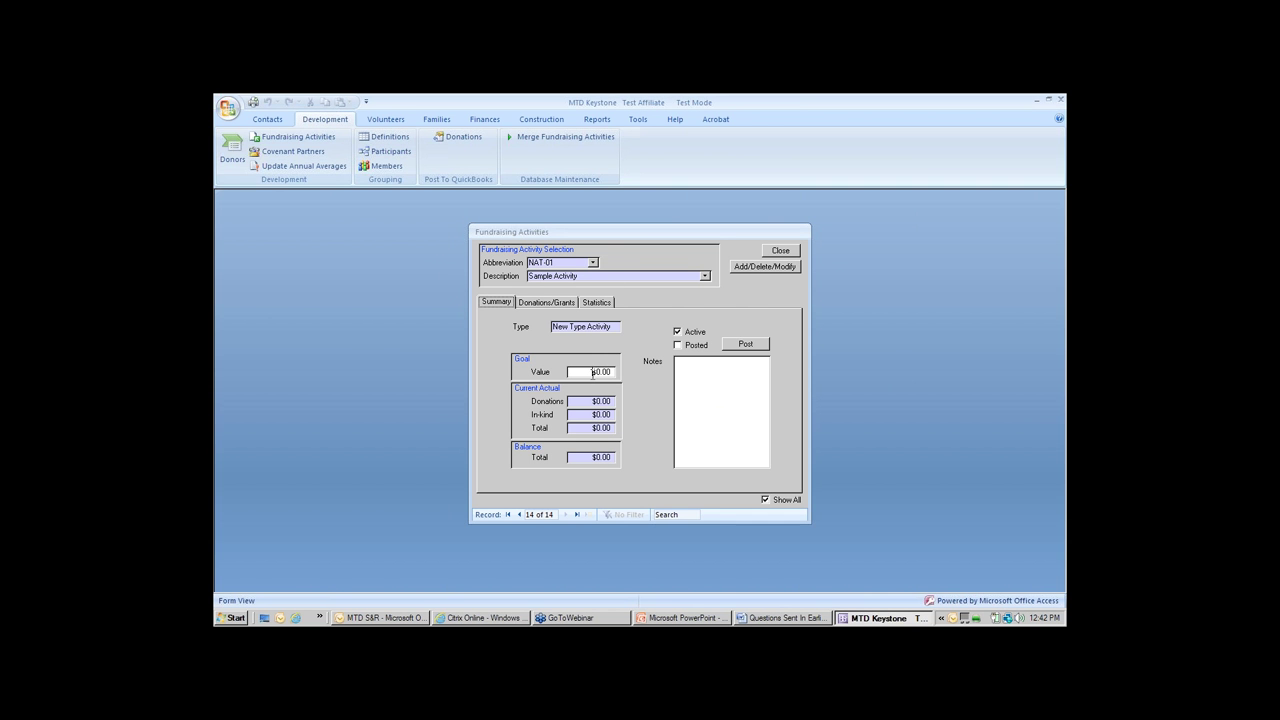
Set the goal value of Sample Activity to $2,000 and close the fundraising activities form.
drag(590, 374, 612, 373)
text(2000)
click(787, 253)
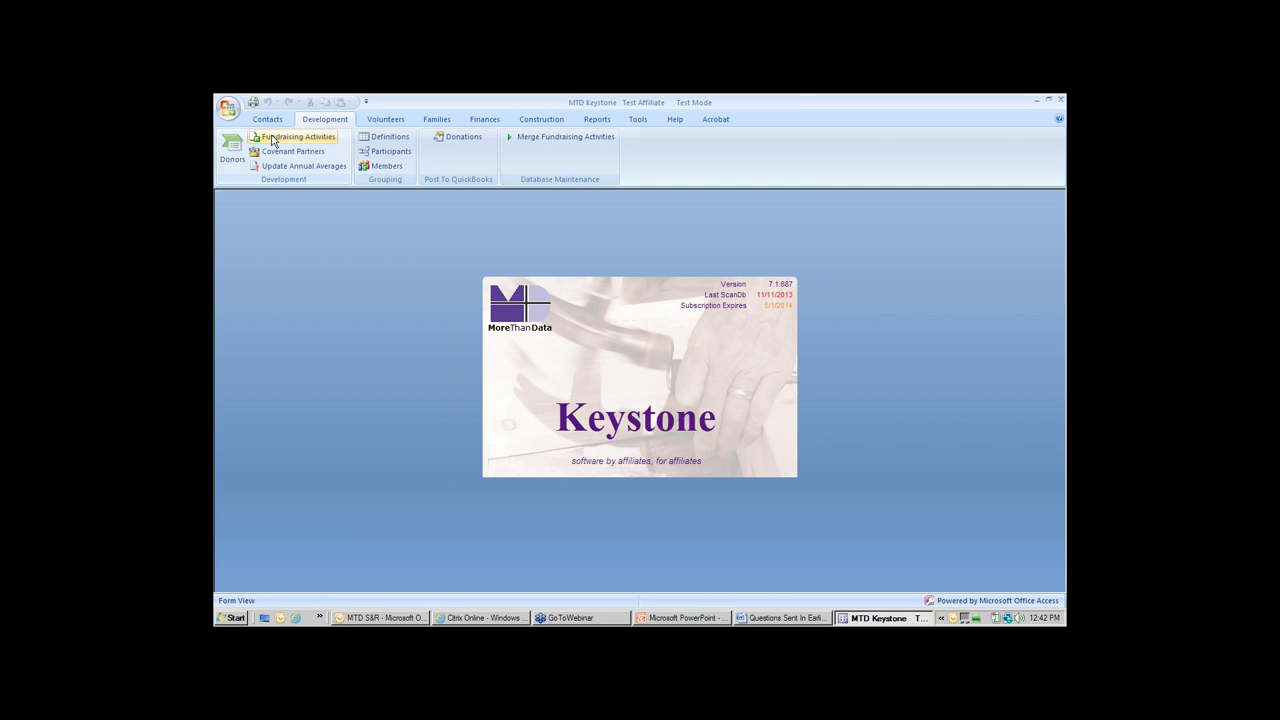
Open the first donor's donations and enter a new check donation of $100.
click(236, 155)
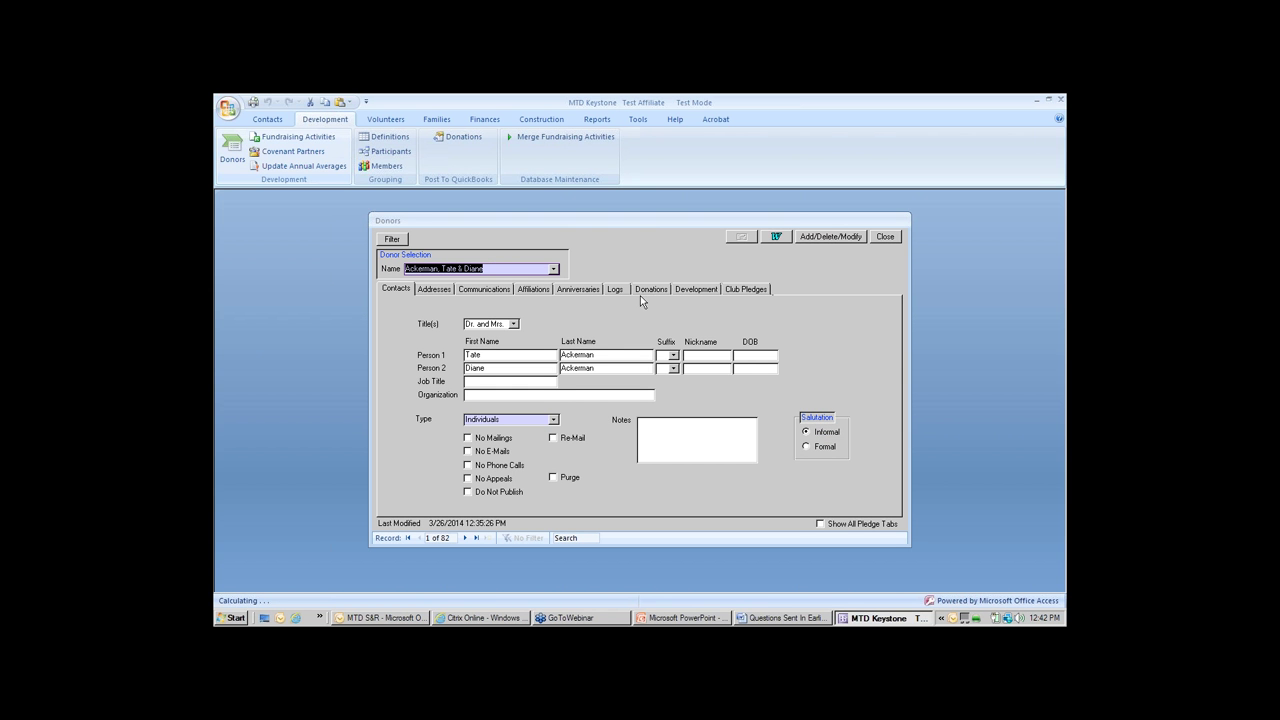
click(661, 290)
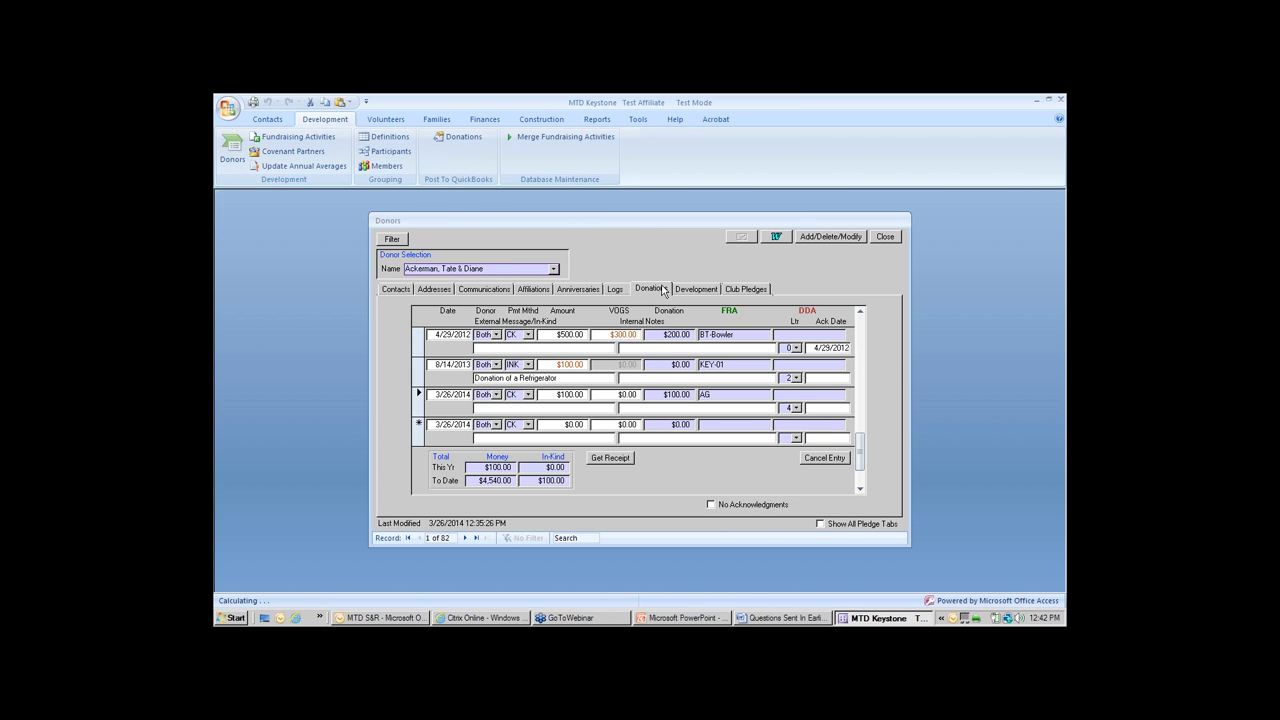
click(420, 427)
key(Tab)
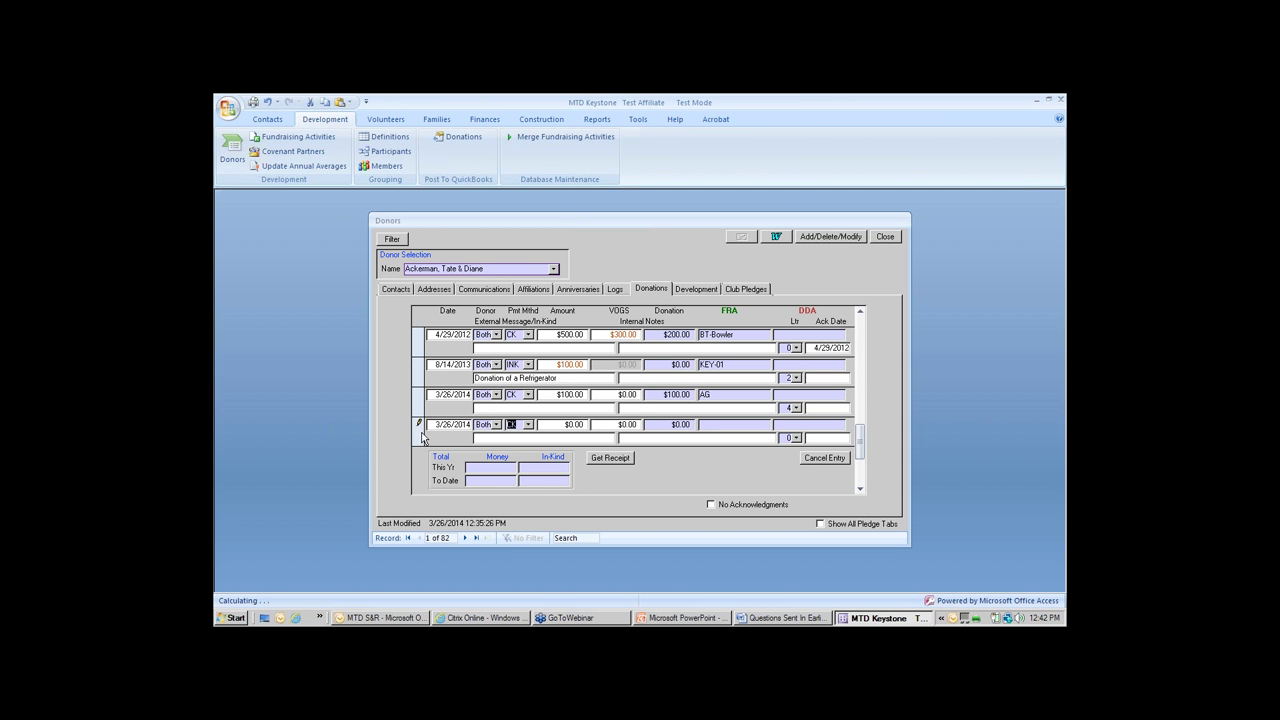
key(Tab)
text(100)
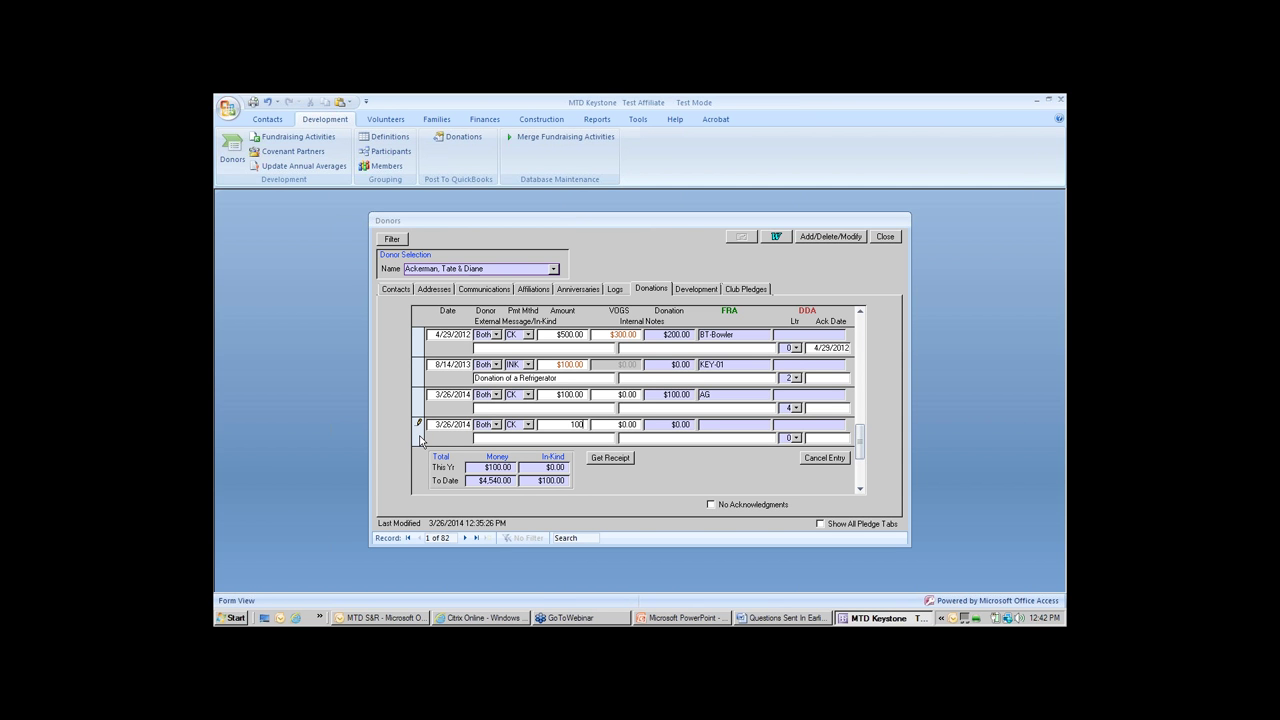
key(Tab)
key(Tab)
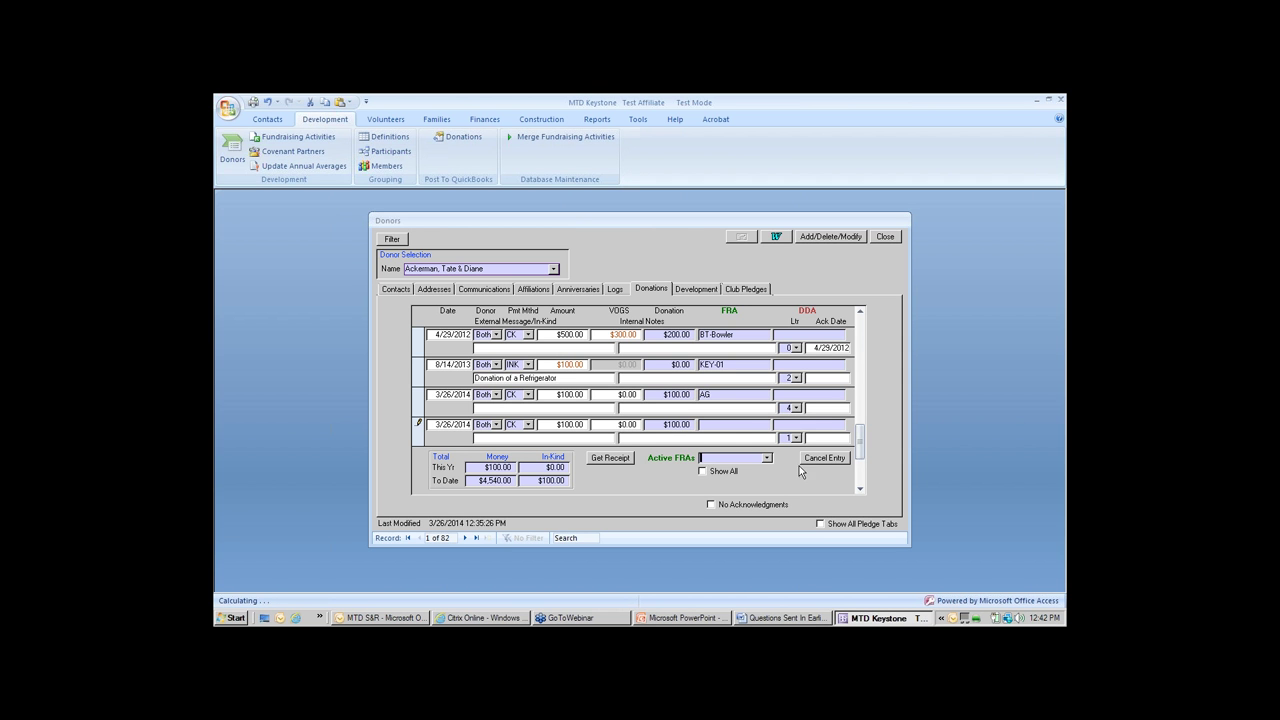
Assign the new donation to the NAT-01 Sample Activity FRA and close the donor record.
click(768, 458)
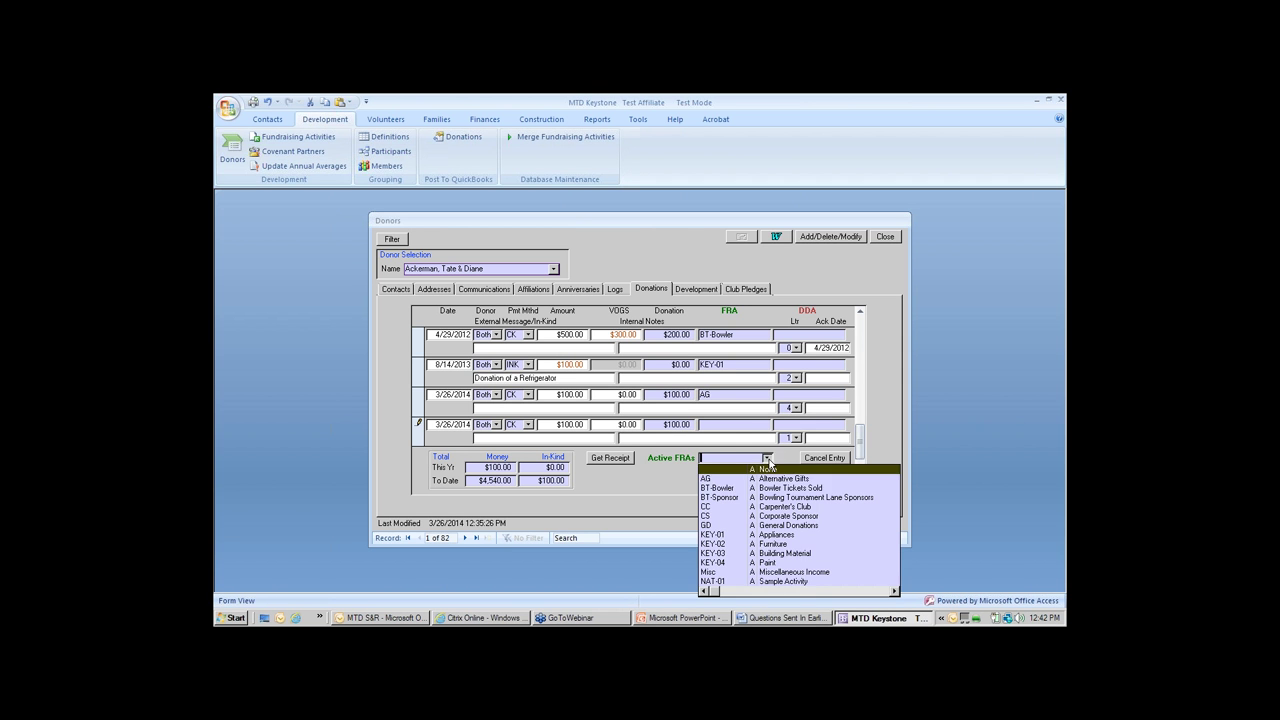
click(720, 582)
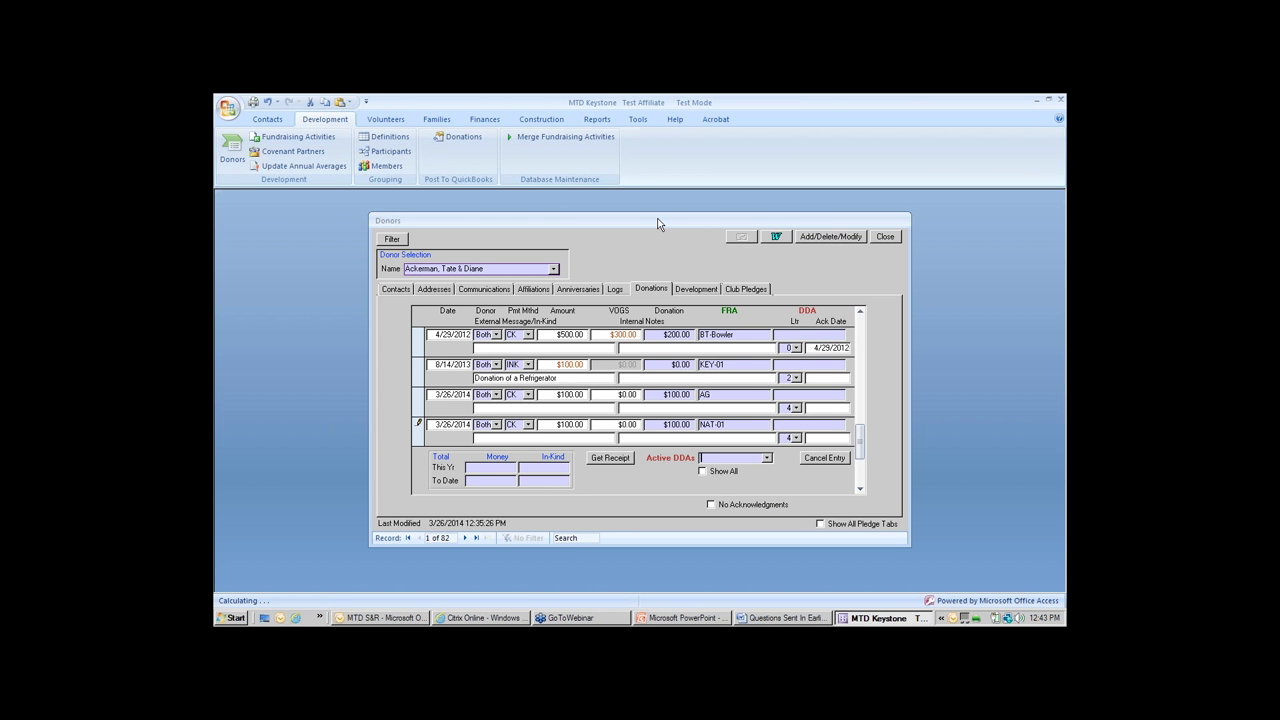
drag(658, 223, 582, 217)
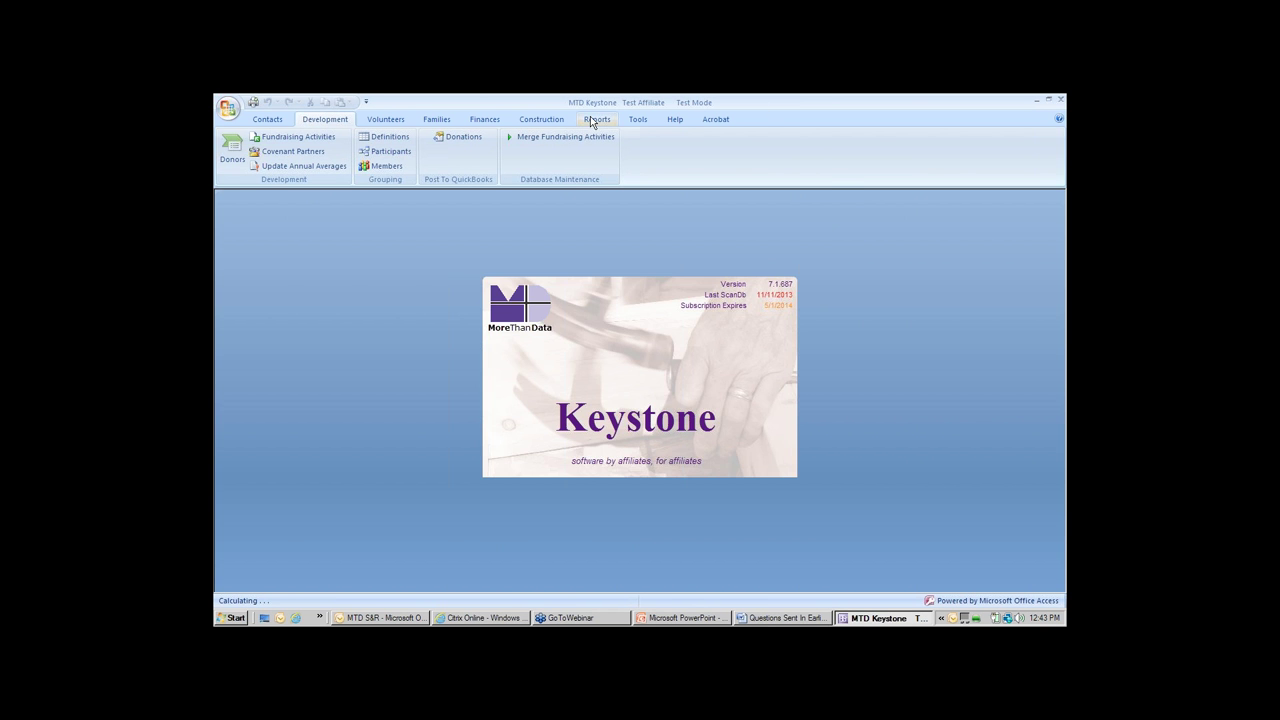
Open the Fundraising Activities Detail/Summary report from the favorites in the list of all reports.
click(591, 119)
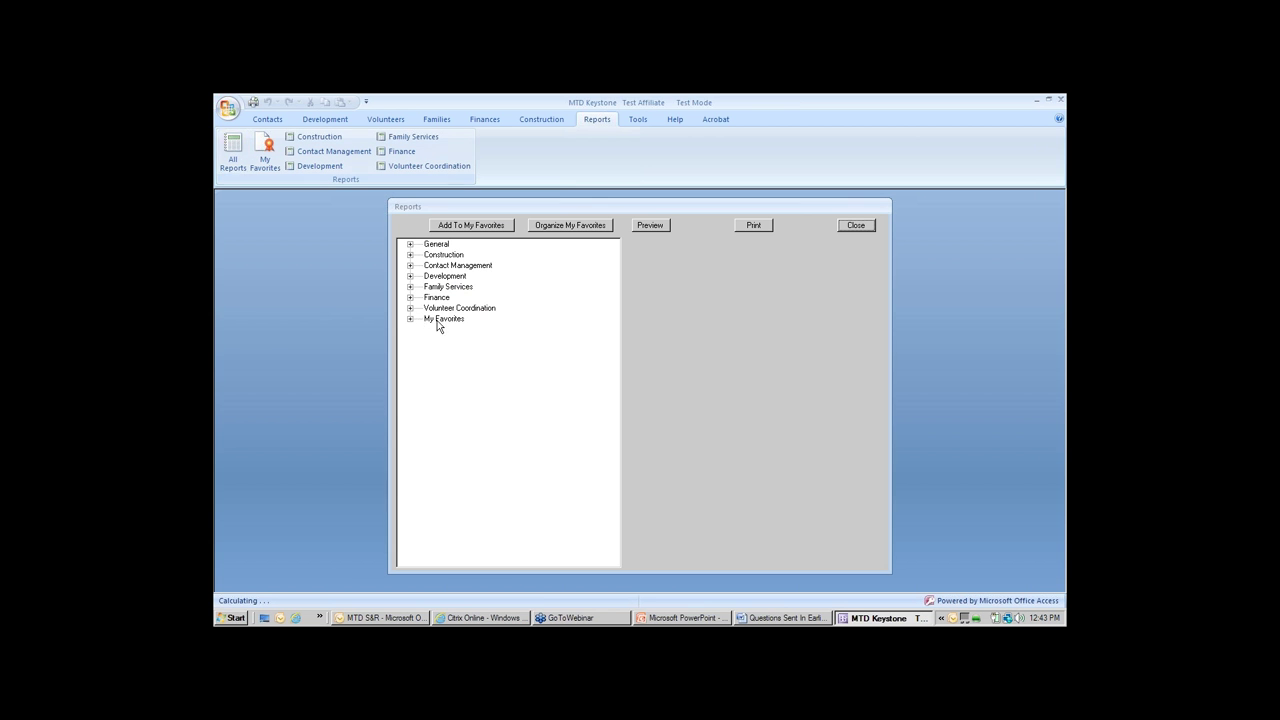
click(410, 318)
click(480, 332)
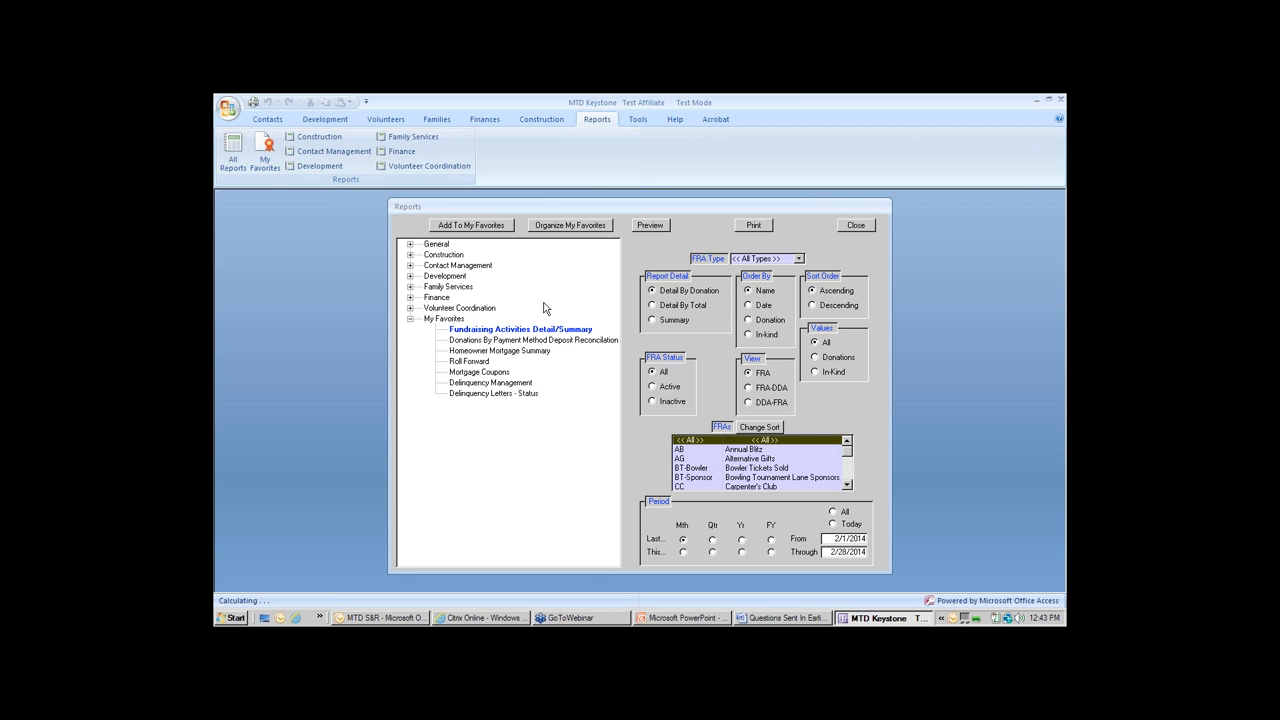
Preview the report for New Type Activity with Detail By Total, Active FRA status and this fiscal year, and close the preview.
click(800, 259)
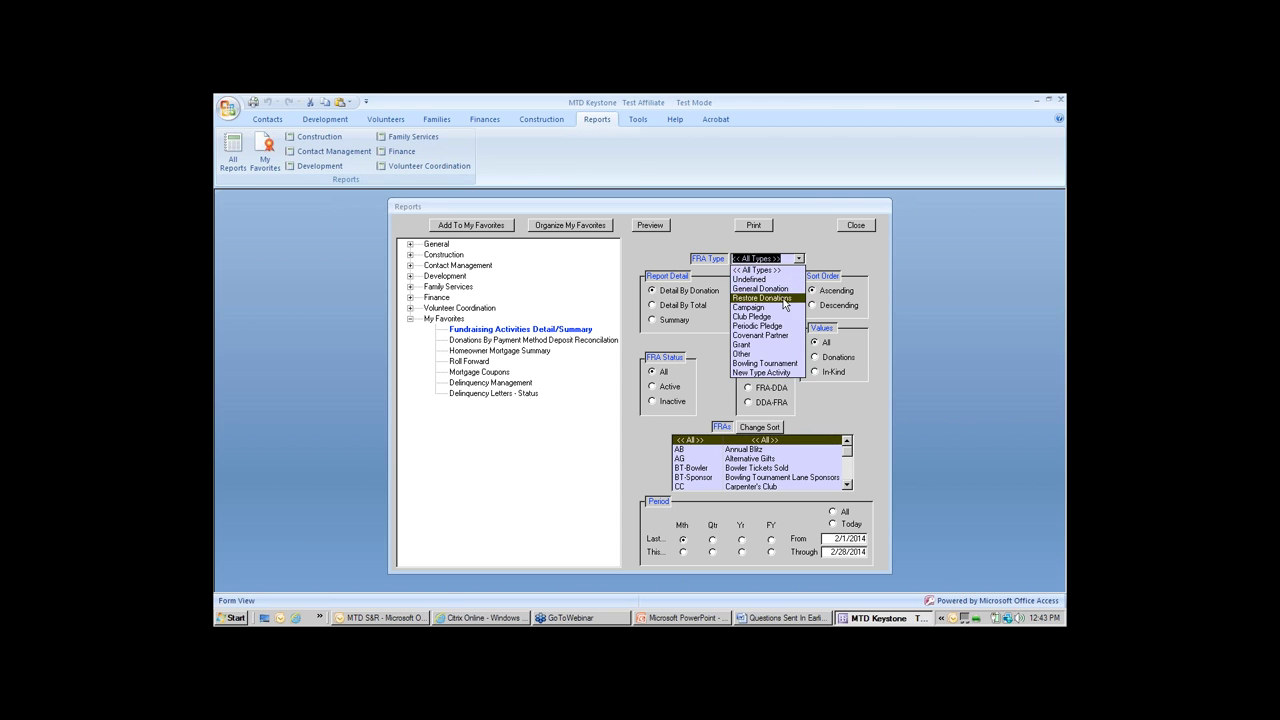
click(776, 373)
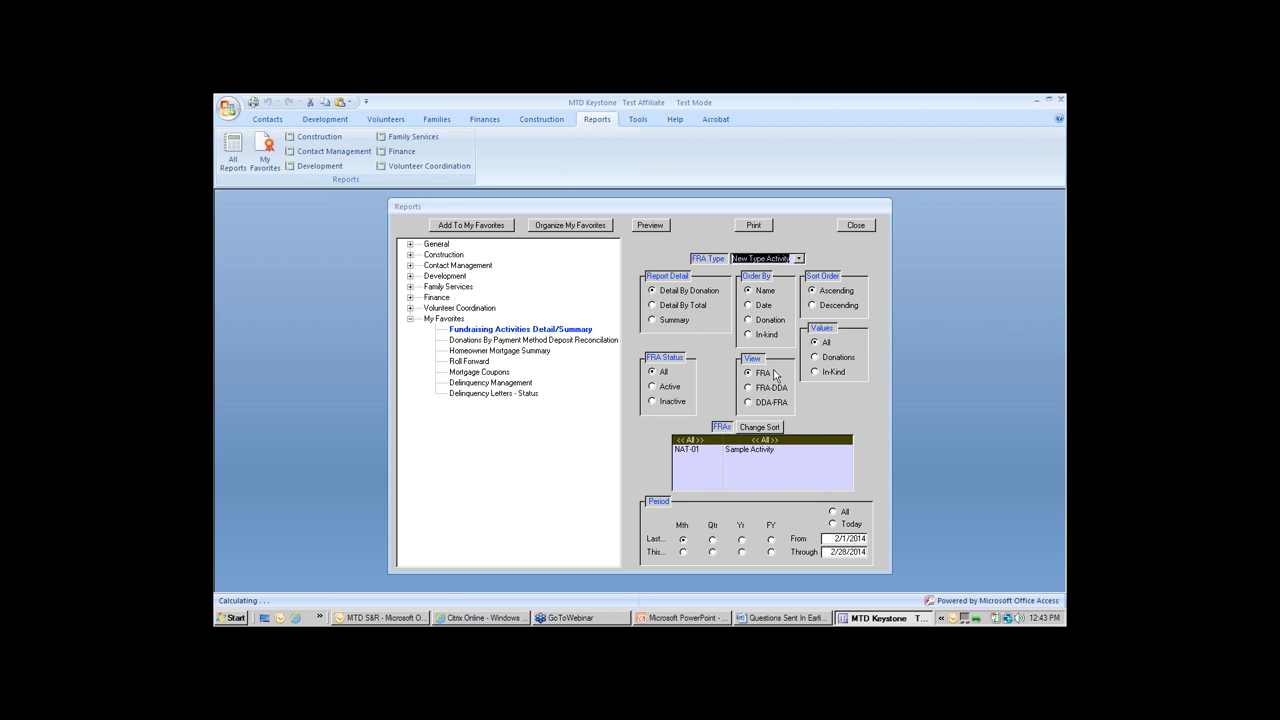
click(653, 306)
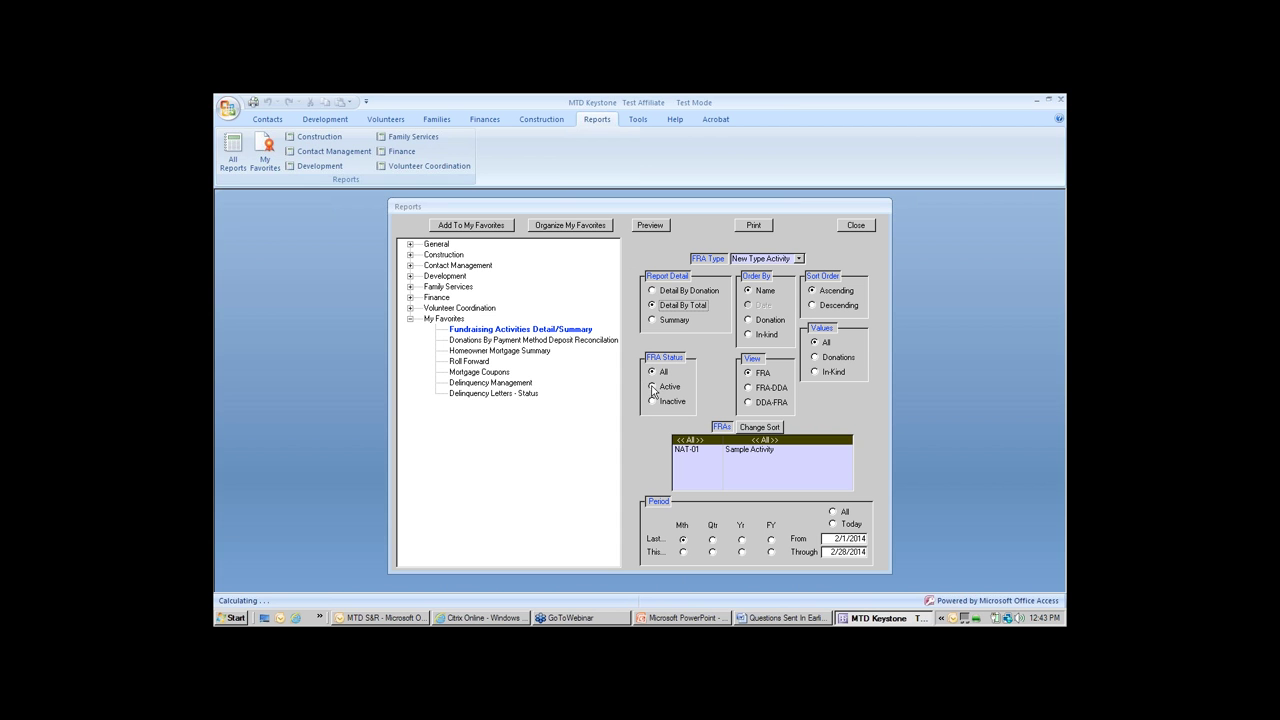
click(652, 387)
click(771, 552)
click(650, 224)
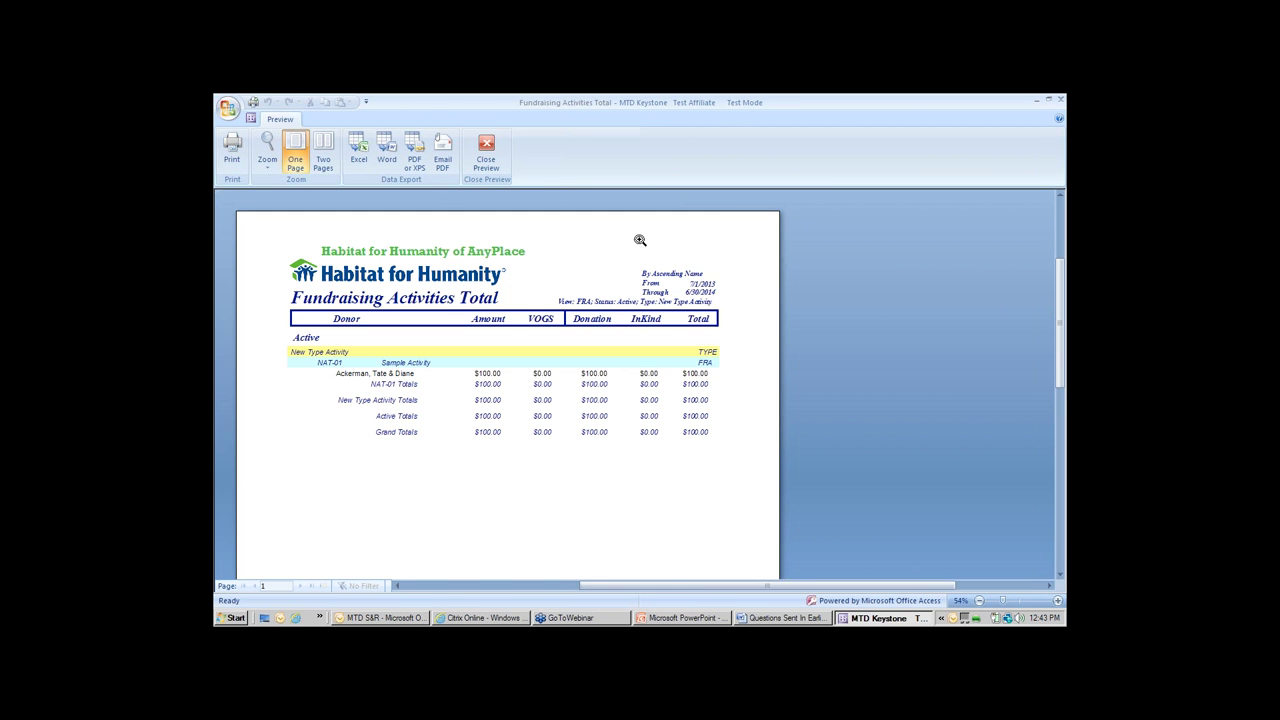
click(505, 321)
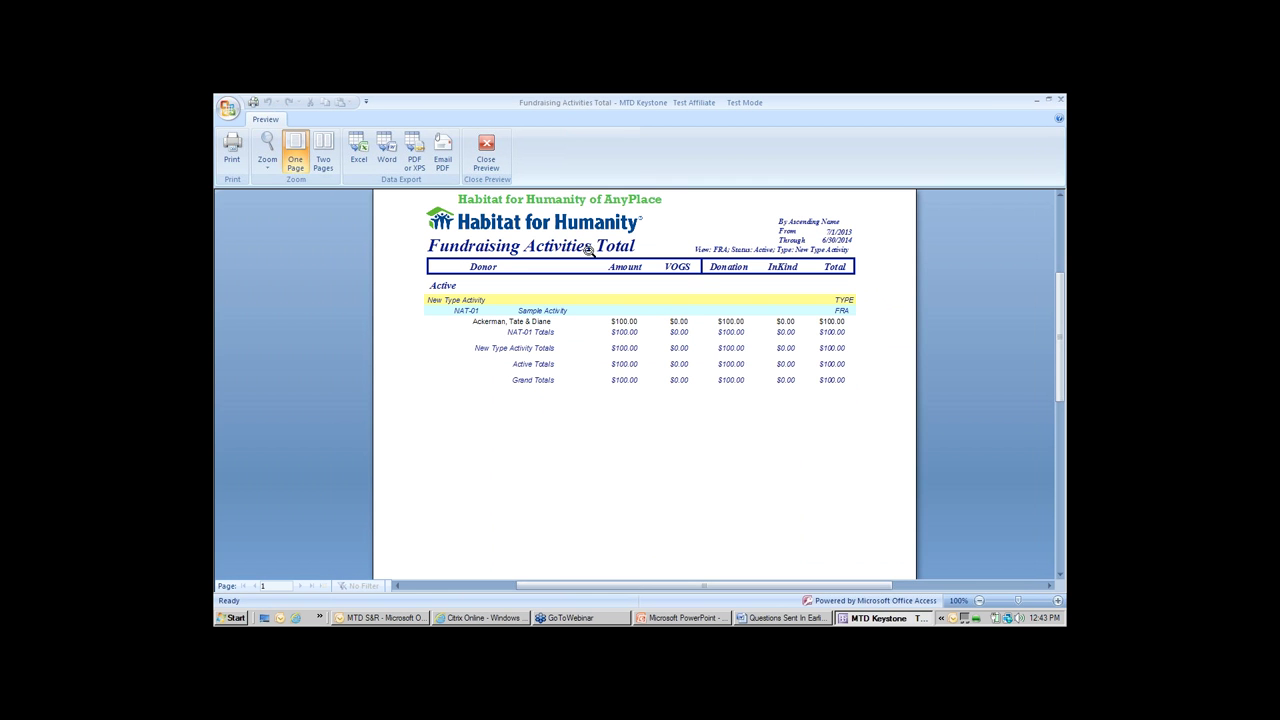
click(489, 146)
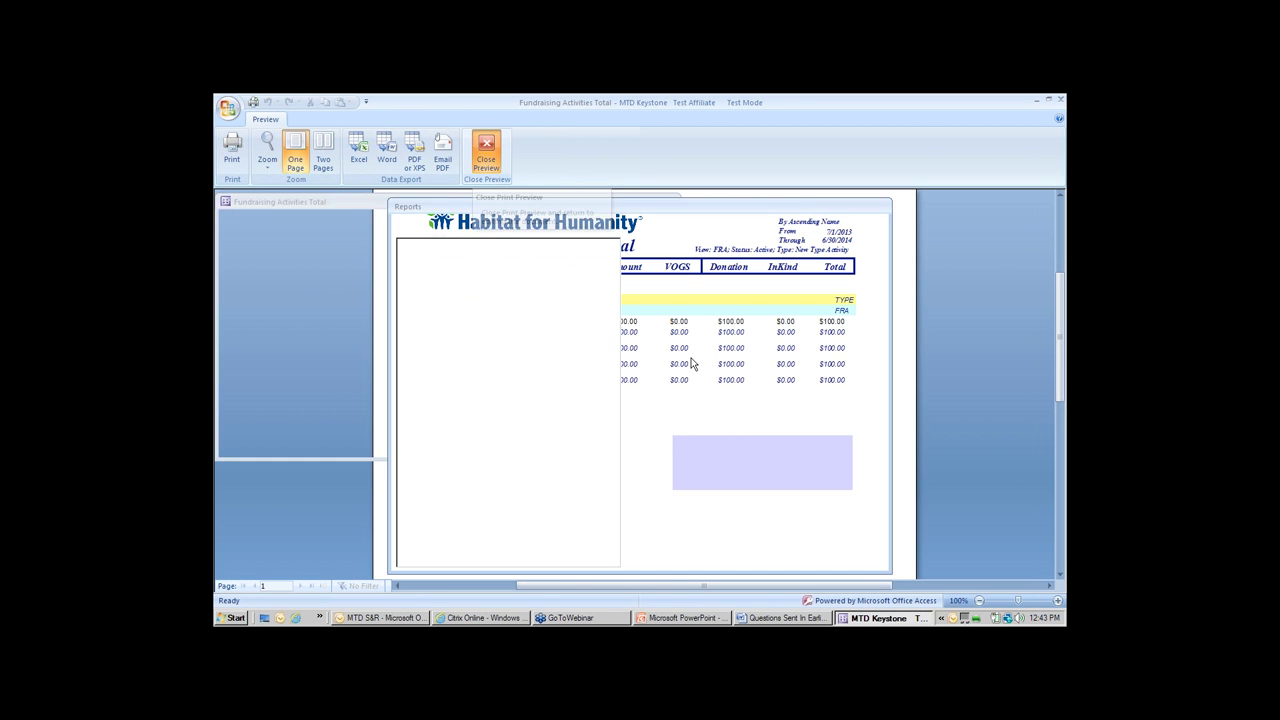
Switch the report detail to Summary, preview the New Type Activity report and close the preview.
click(652, 319)
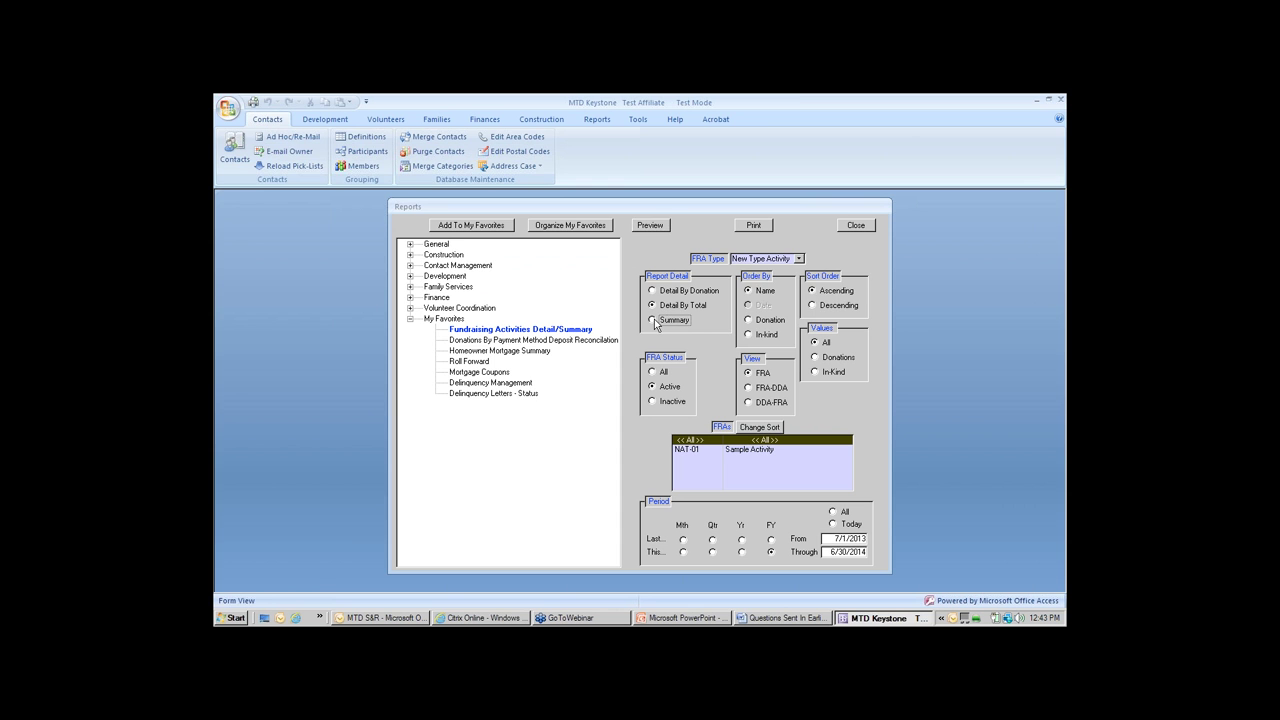
click(655, 226)
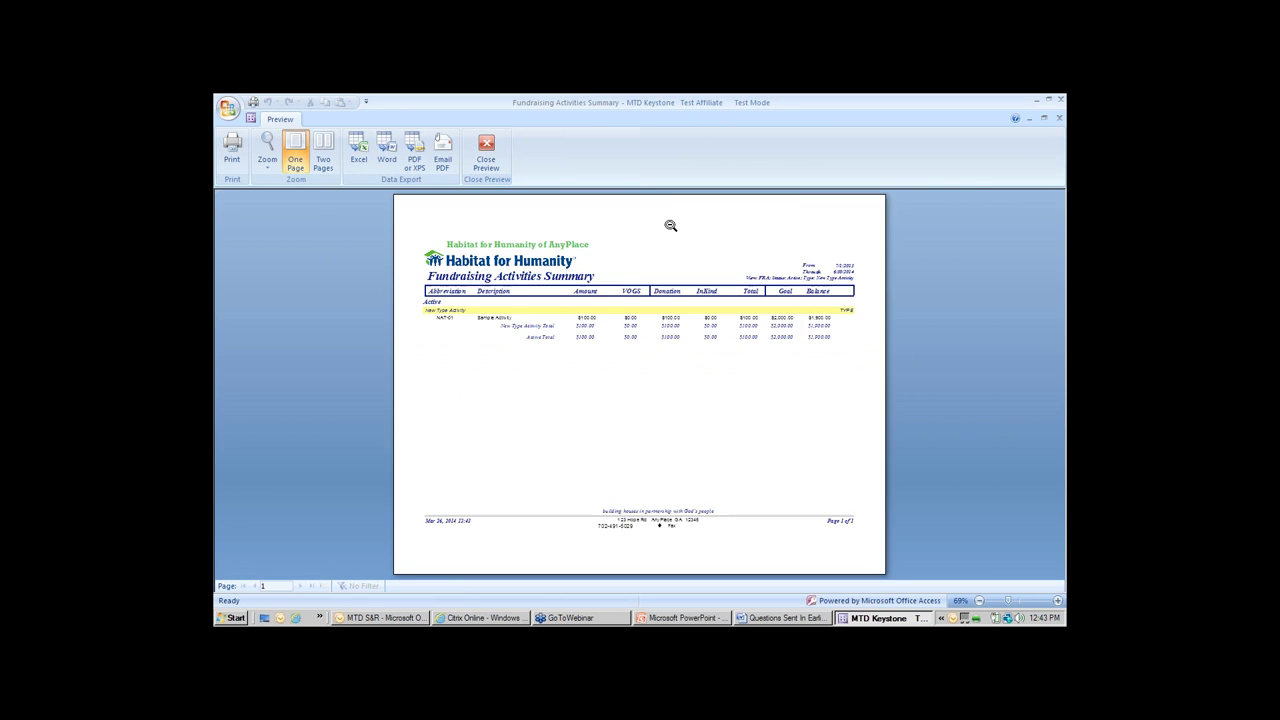
click(670, 226)
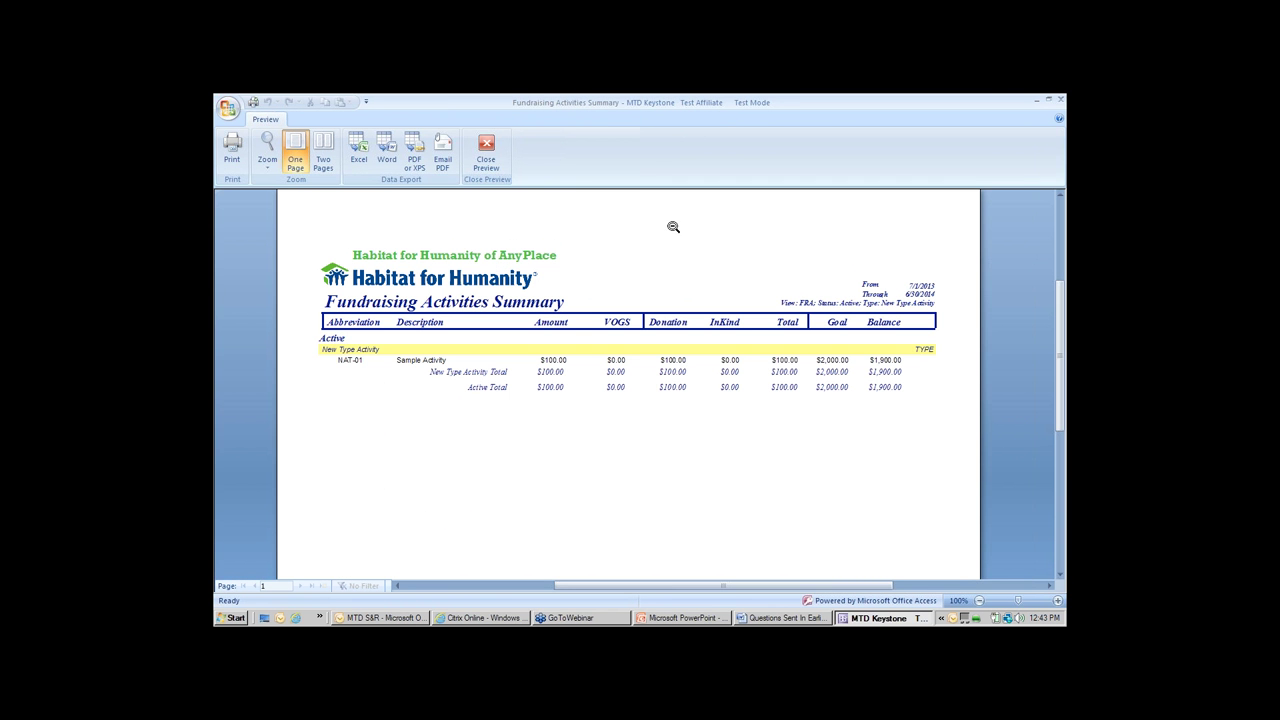
click(487, 145)
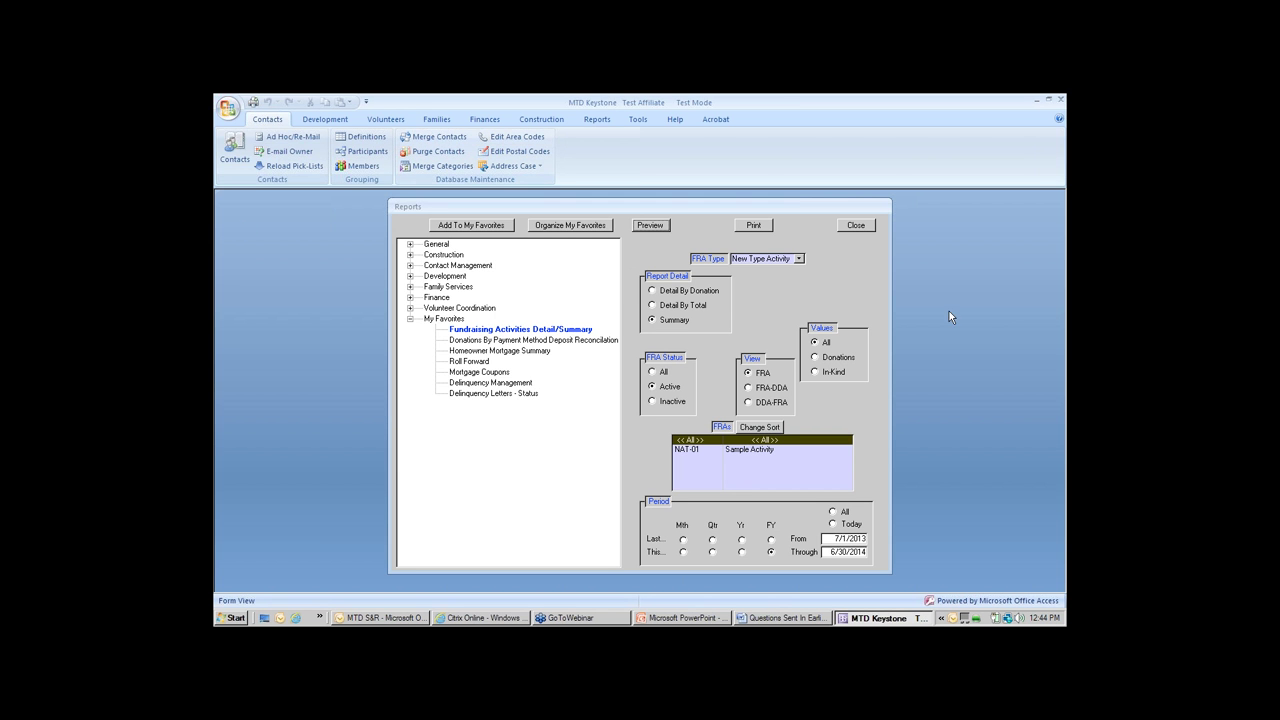
Close and reopen the list of all reports, look through the Development donor reports, and open the By Category report under Donations.
click(855, 226)
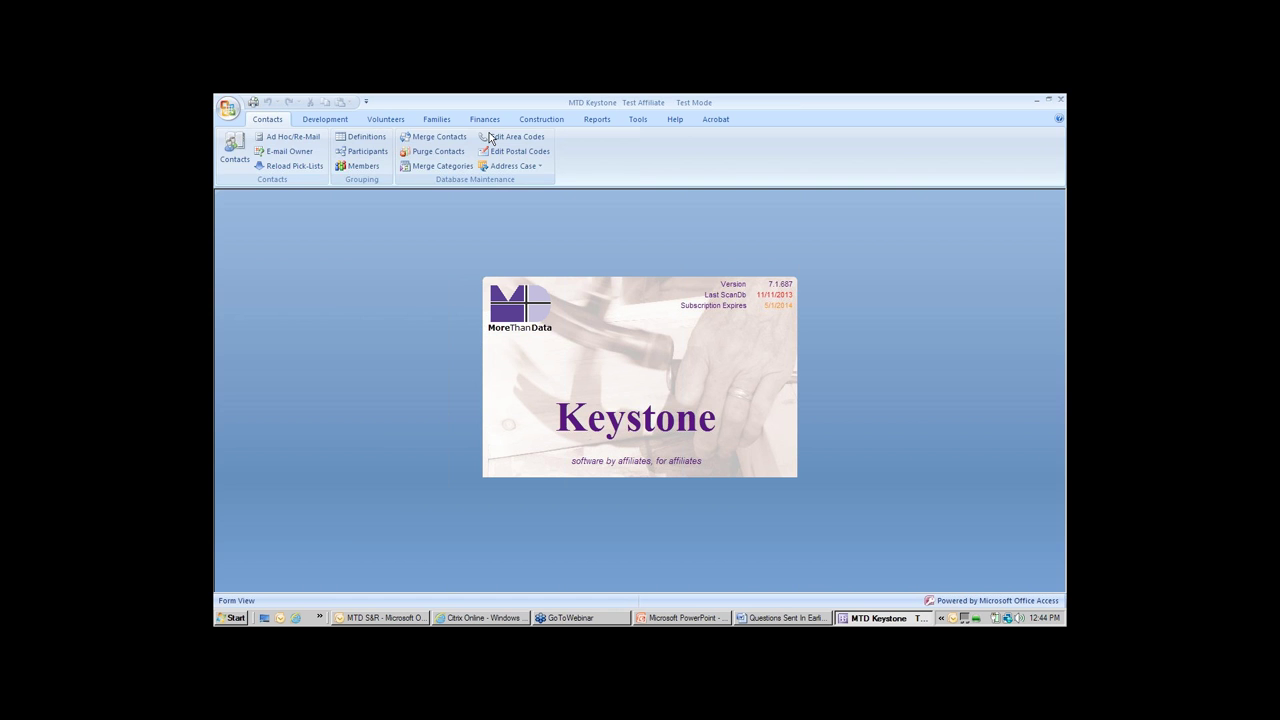
click(597, 119)
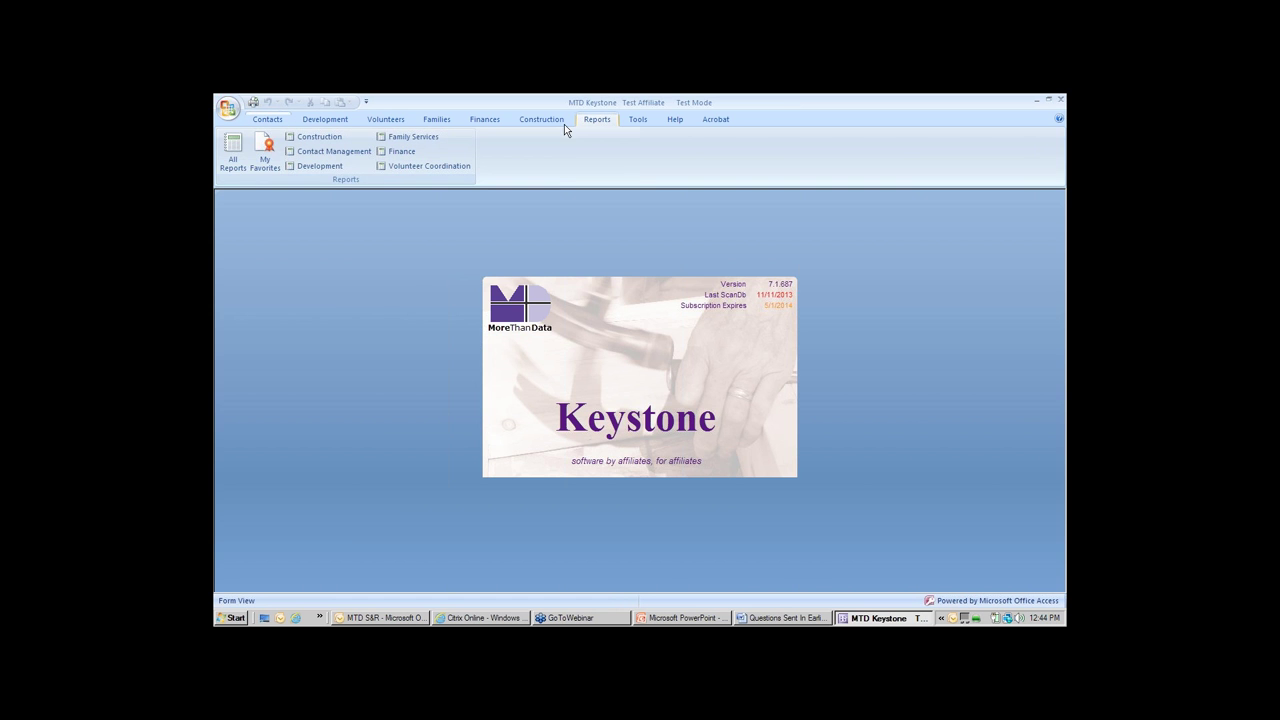
click(234, 150)
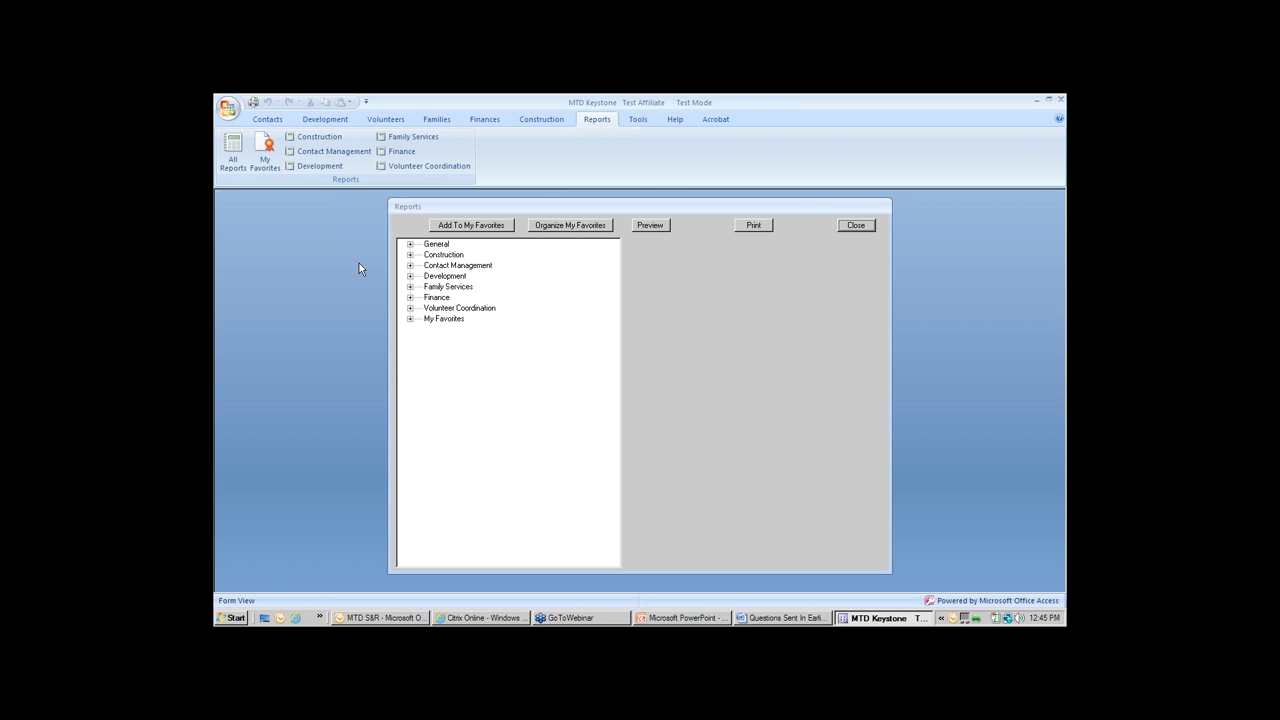
click(409, 276)
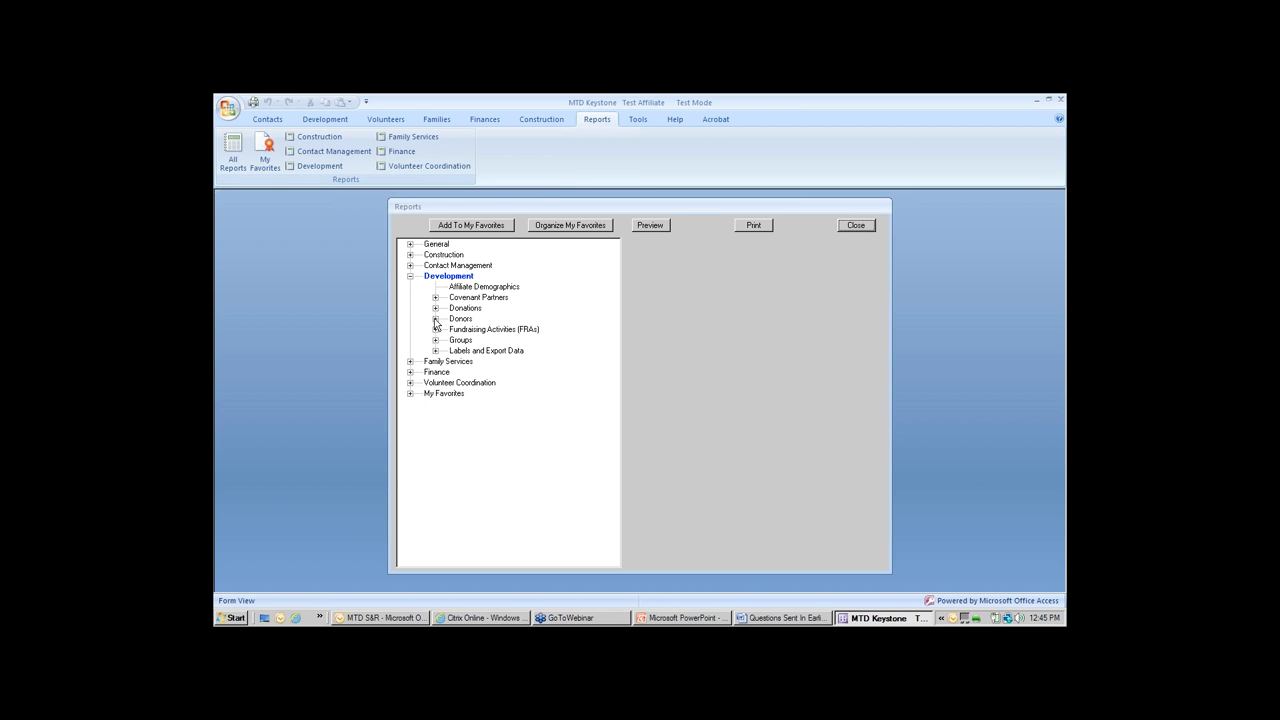
click(435, 318)
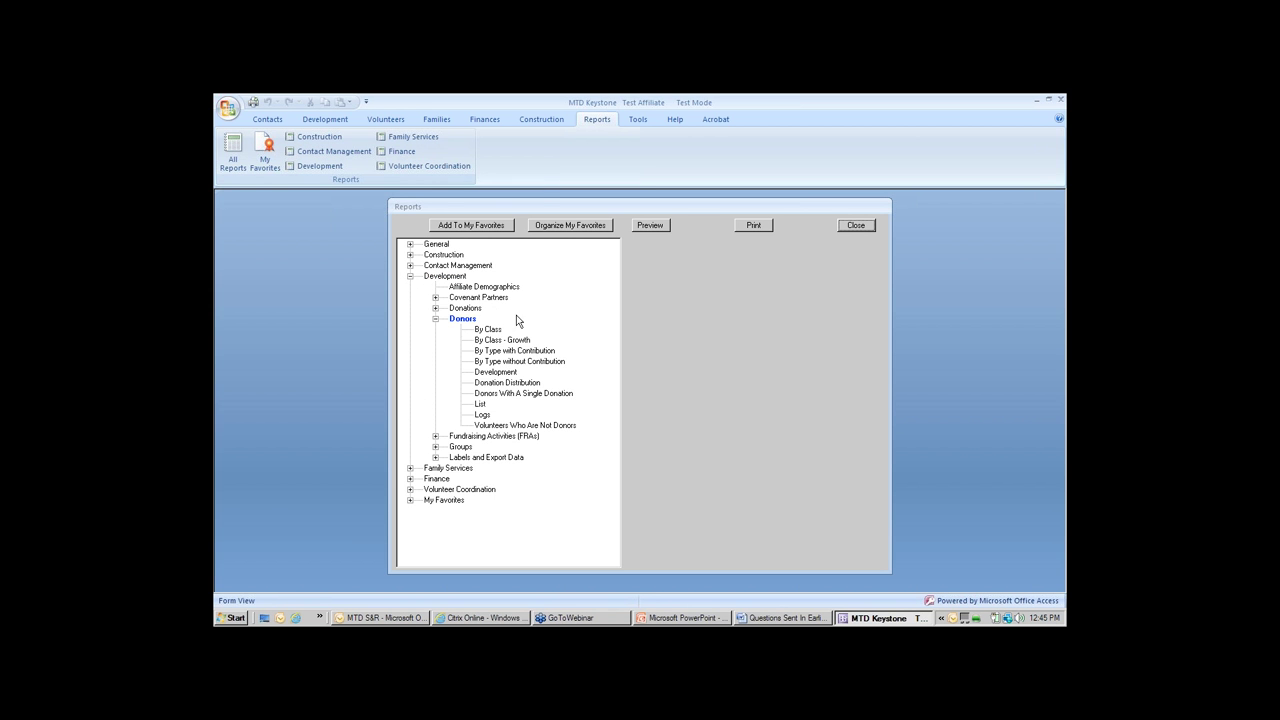
click(437, 328)
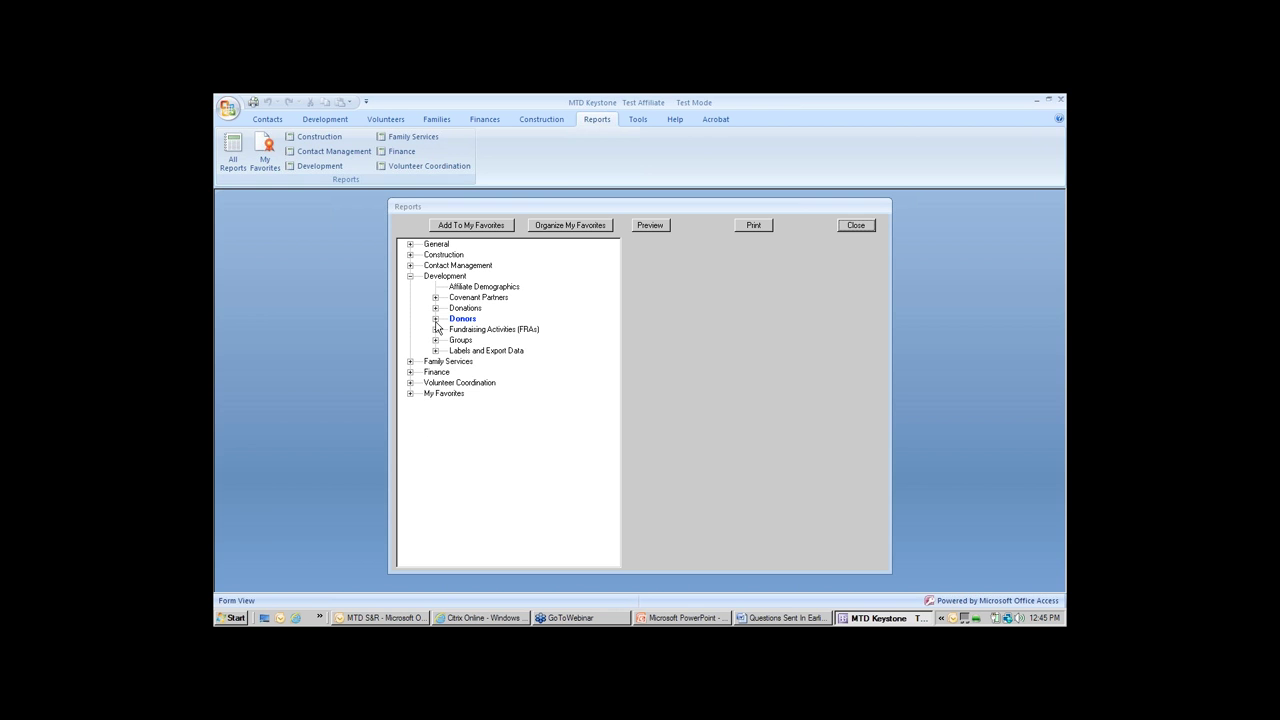
click(435, 308)
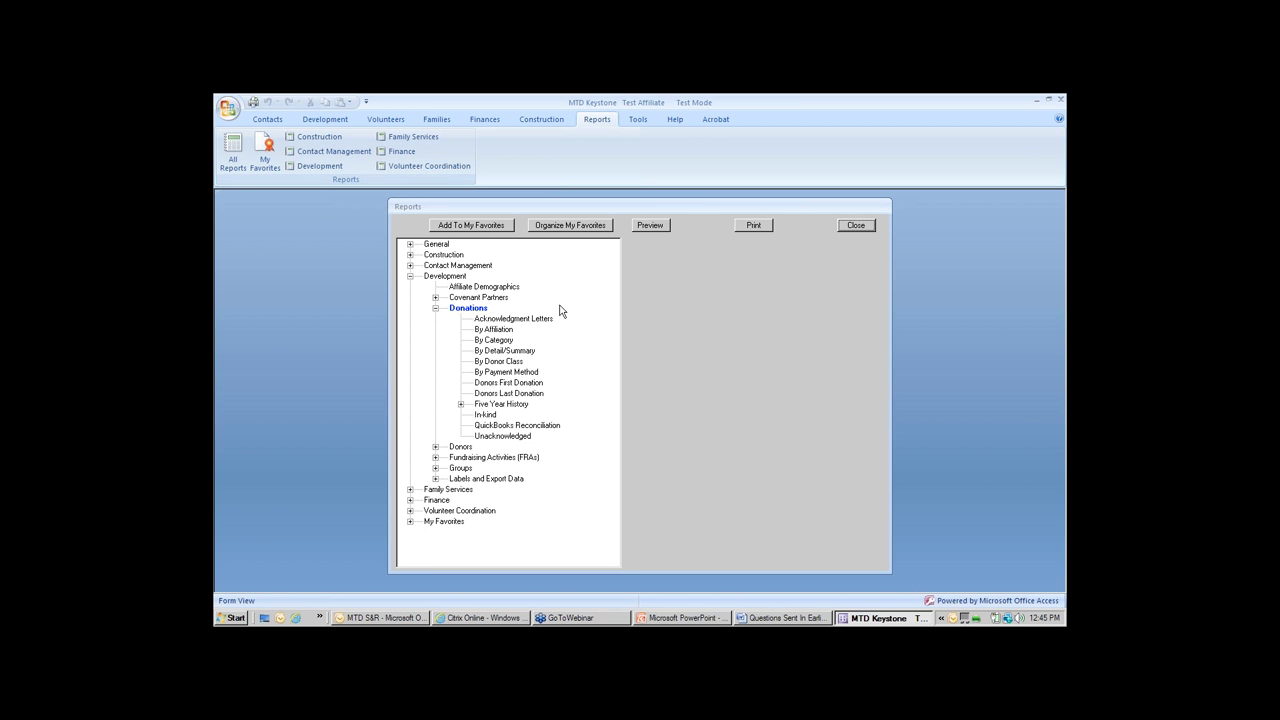
click(500, 342)
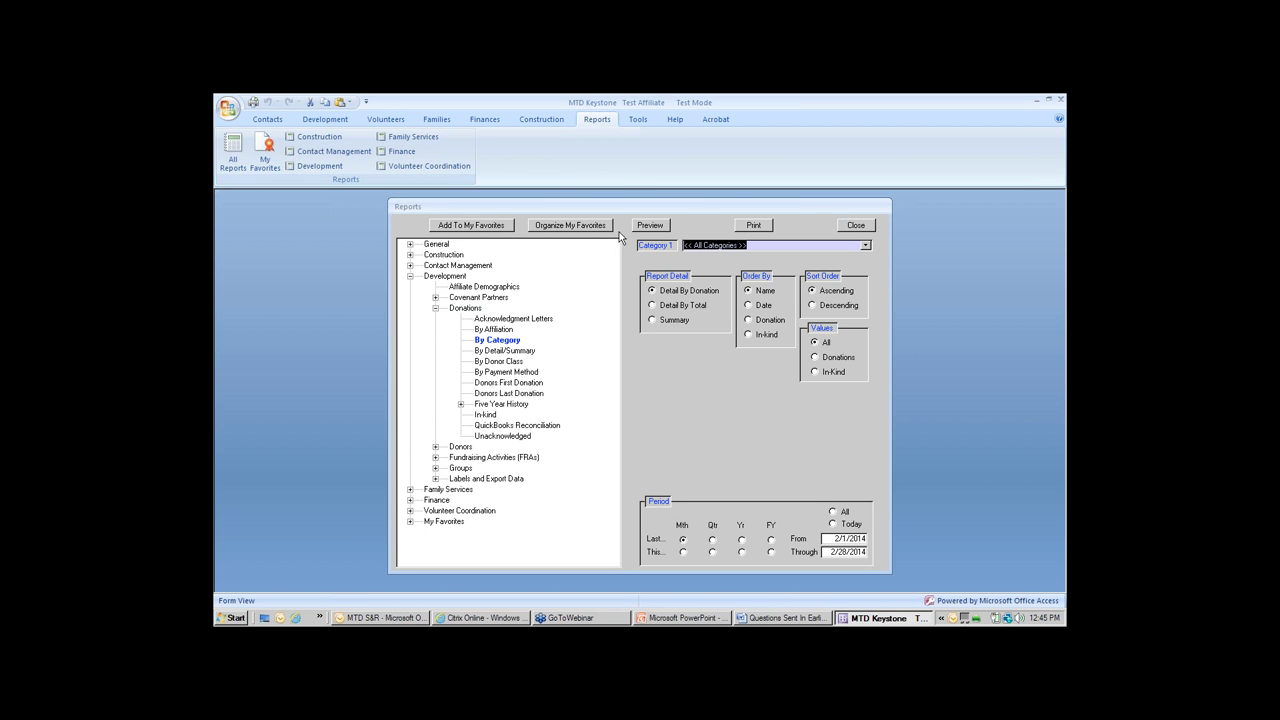
Show the options of the Development report under Donors and shift the Reports window aside.
click(435, 308)
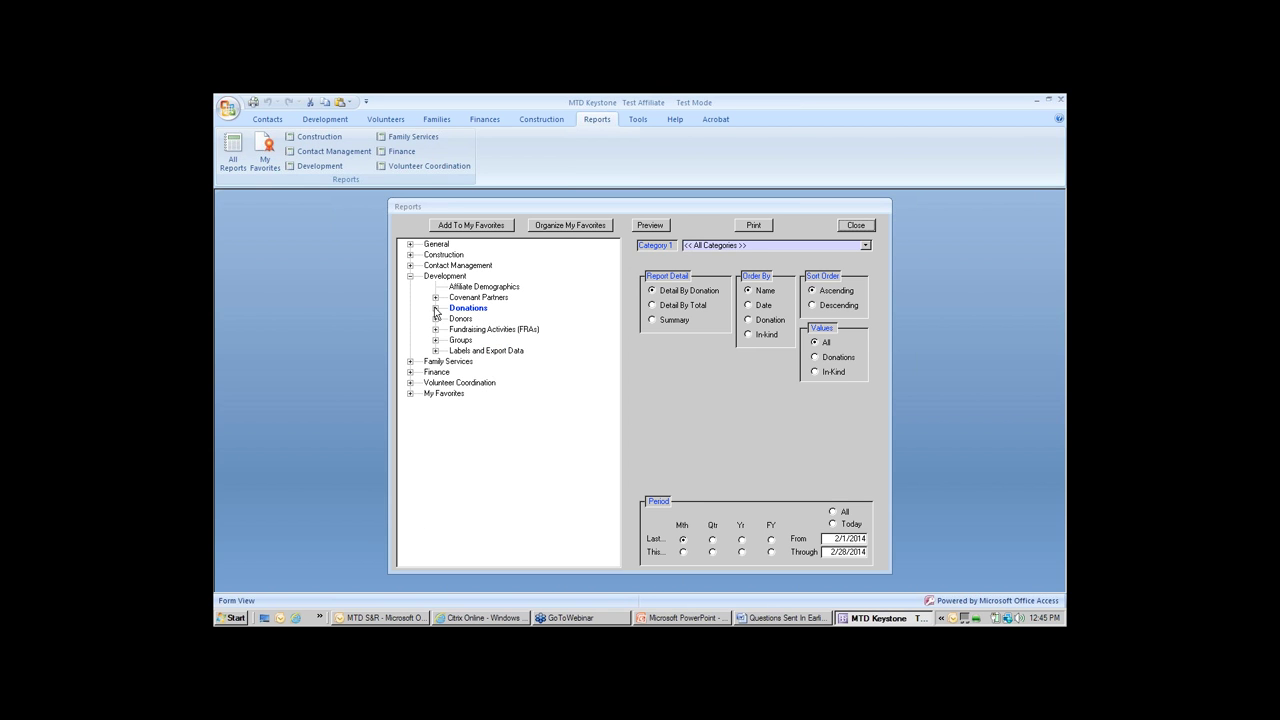
click(435, 319)
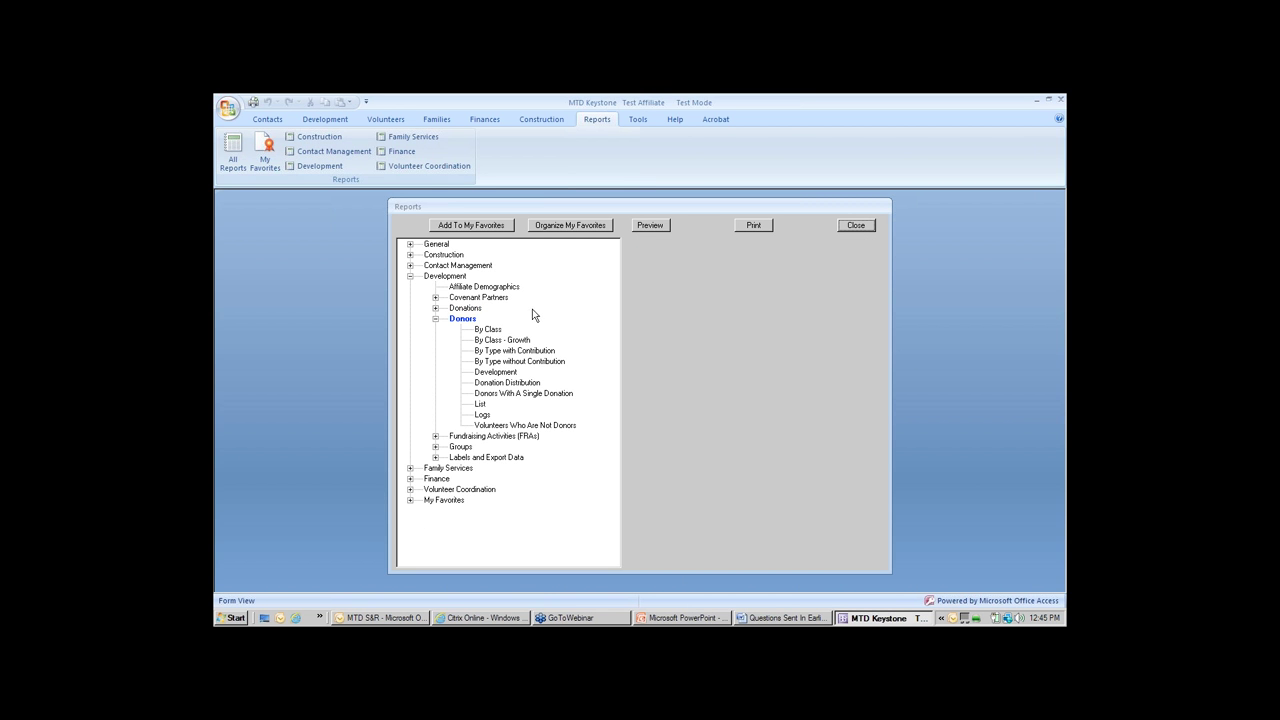
click(480, 373)
click(477, 374)
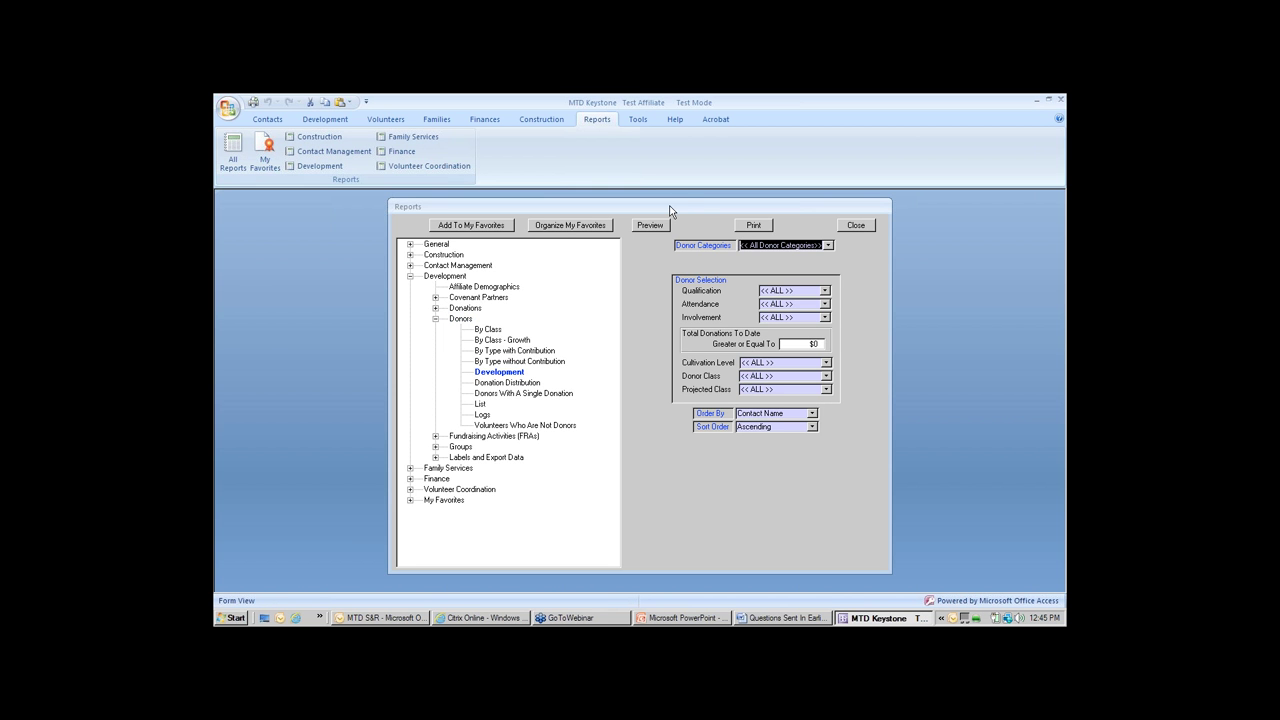
drag(654, 206, 576, 208)
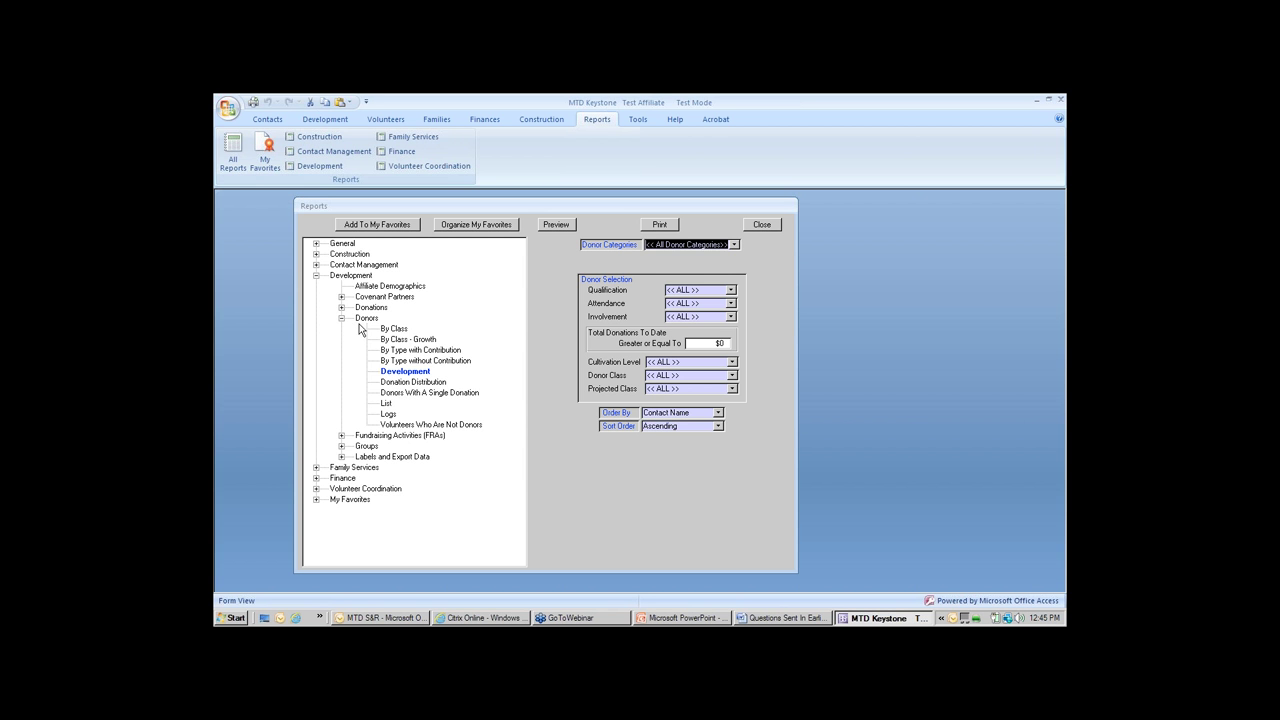
Open the By Detail/Summary report in the Donations group of the Development reports.
click(341, 318)
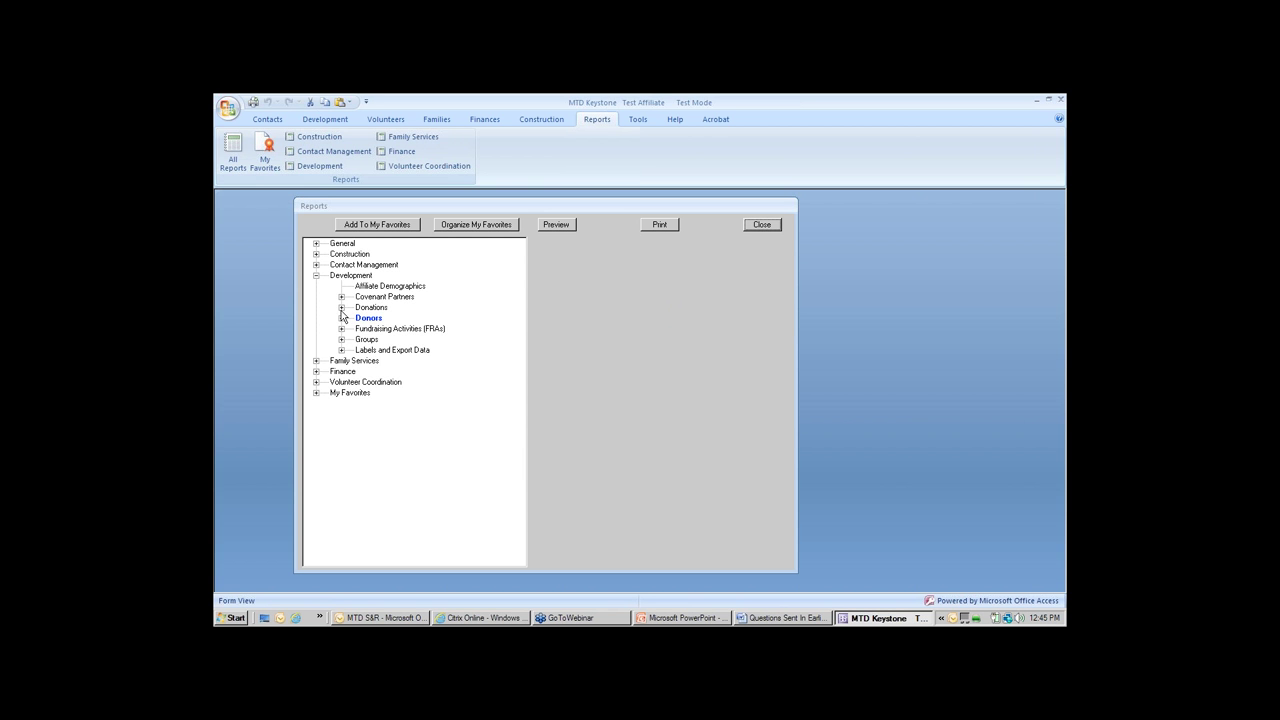
click(341, 308)
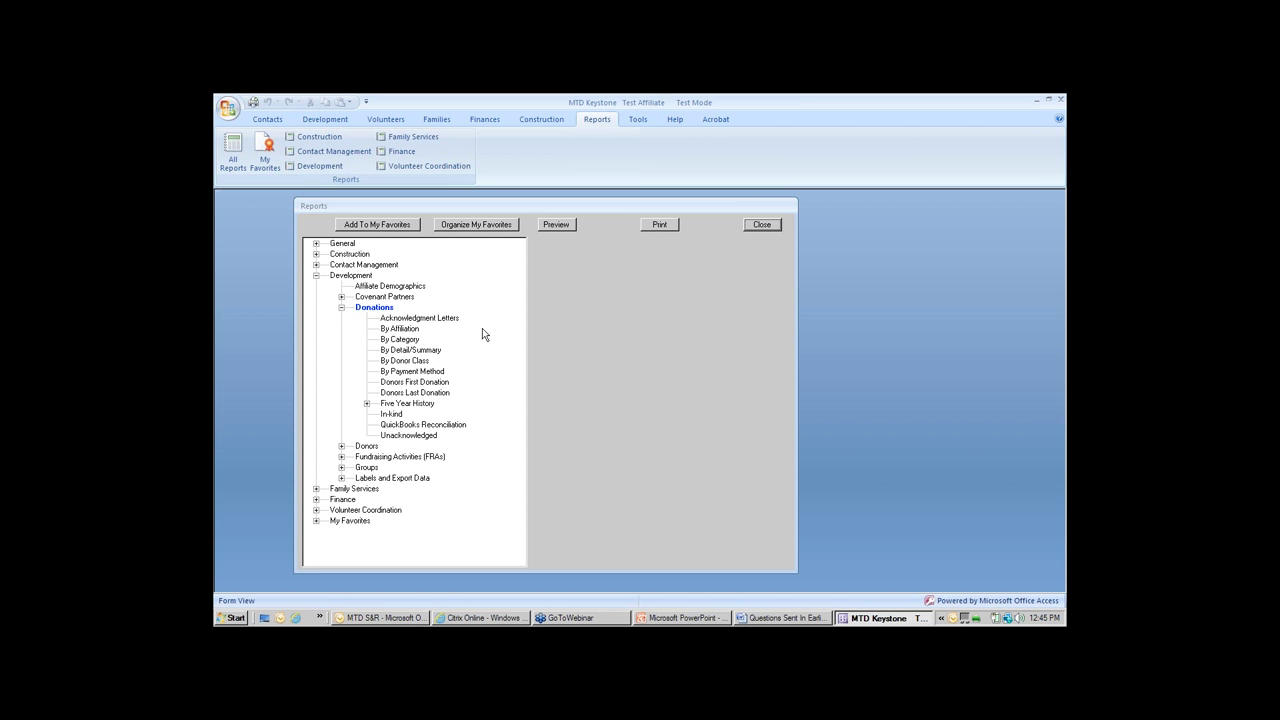
click(405, 352)
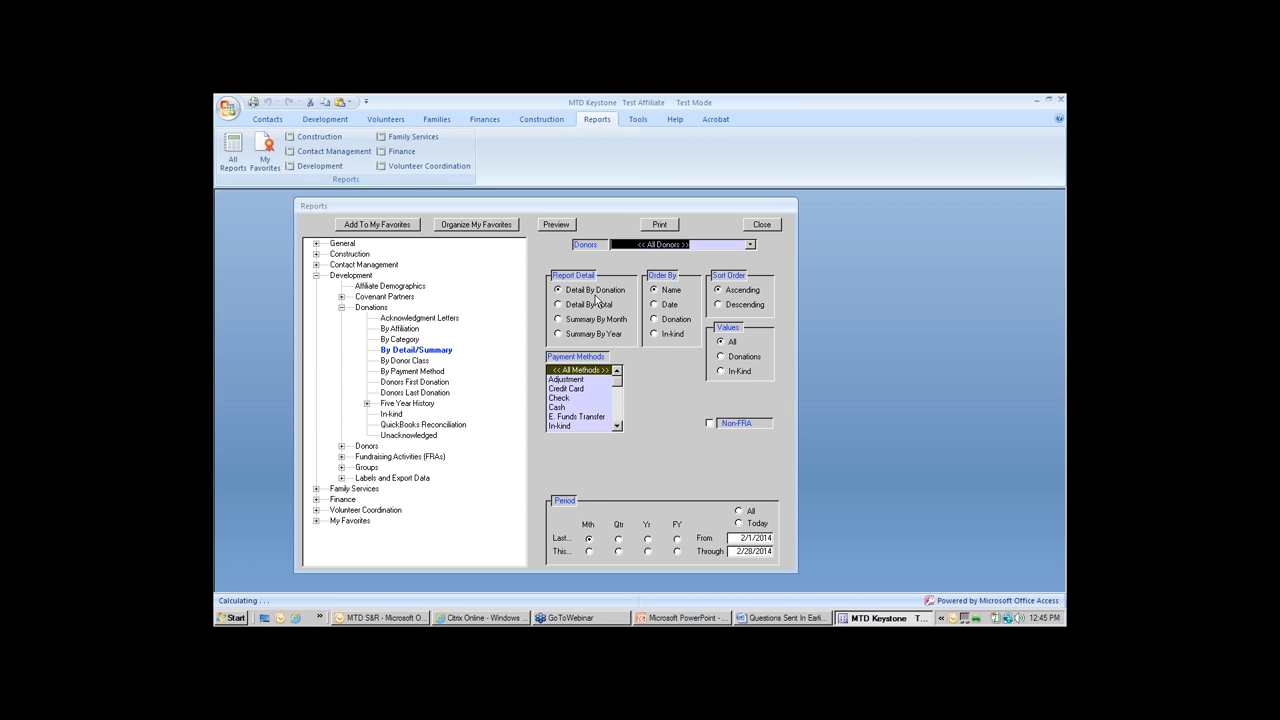
Preview the Detail By Donation report for the first donor listed over this fiscal year, and close the preview.
click(750, 245)
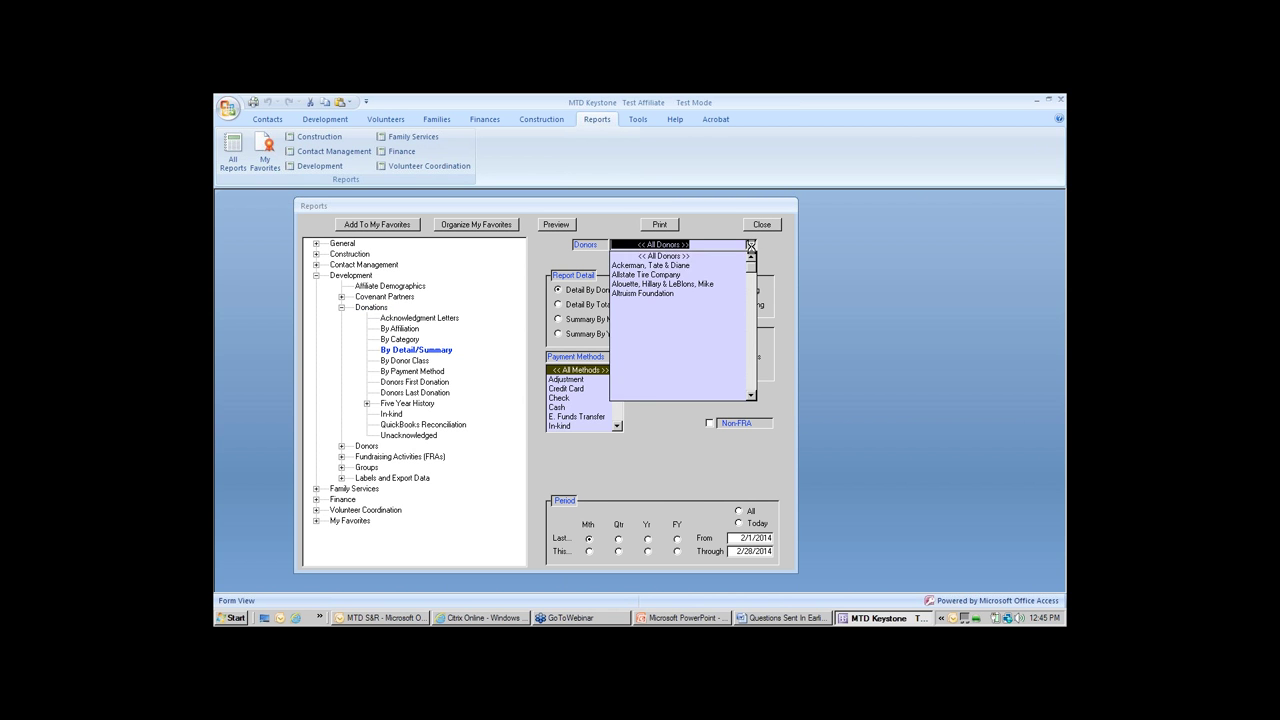
click(689, 265)
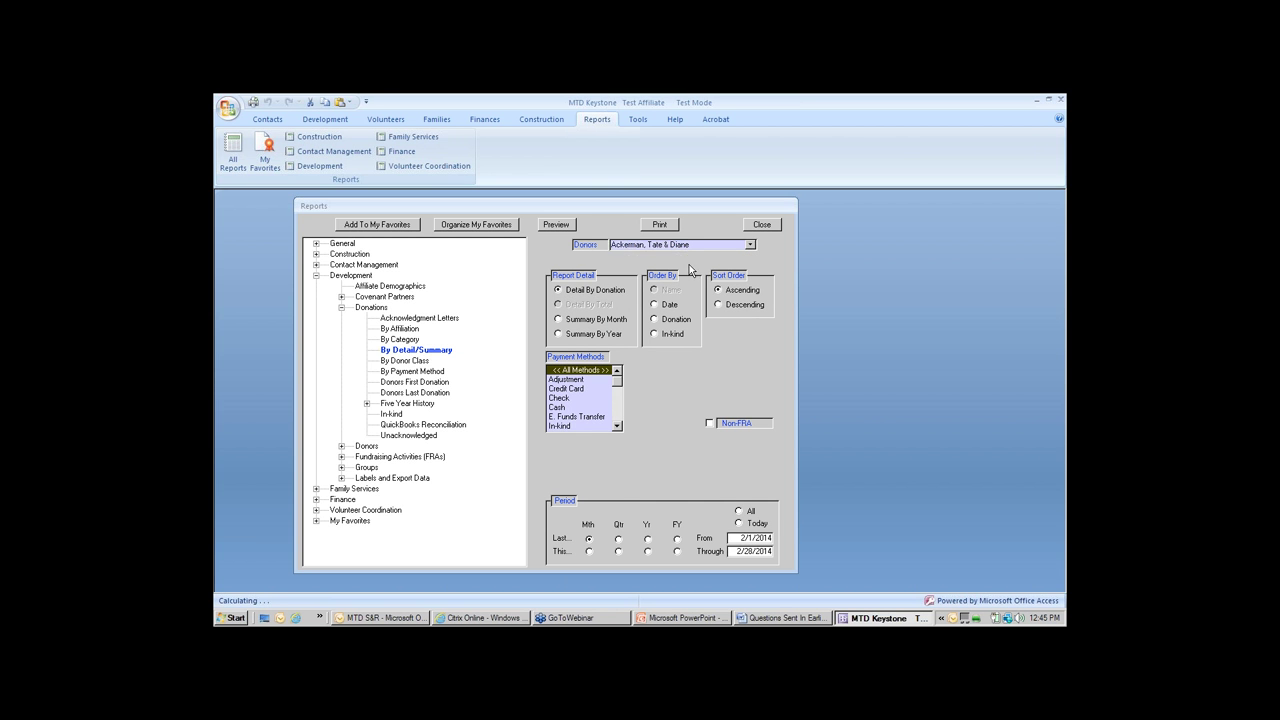
click(557, 290)
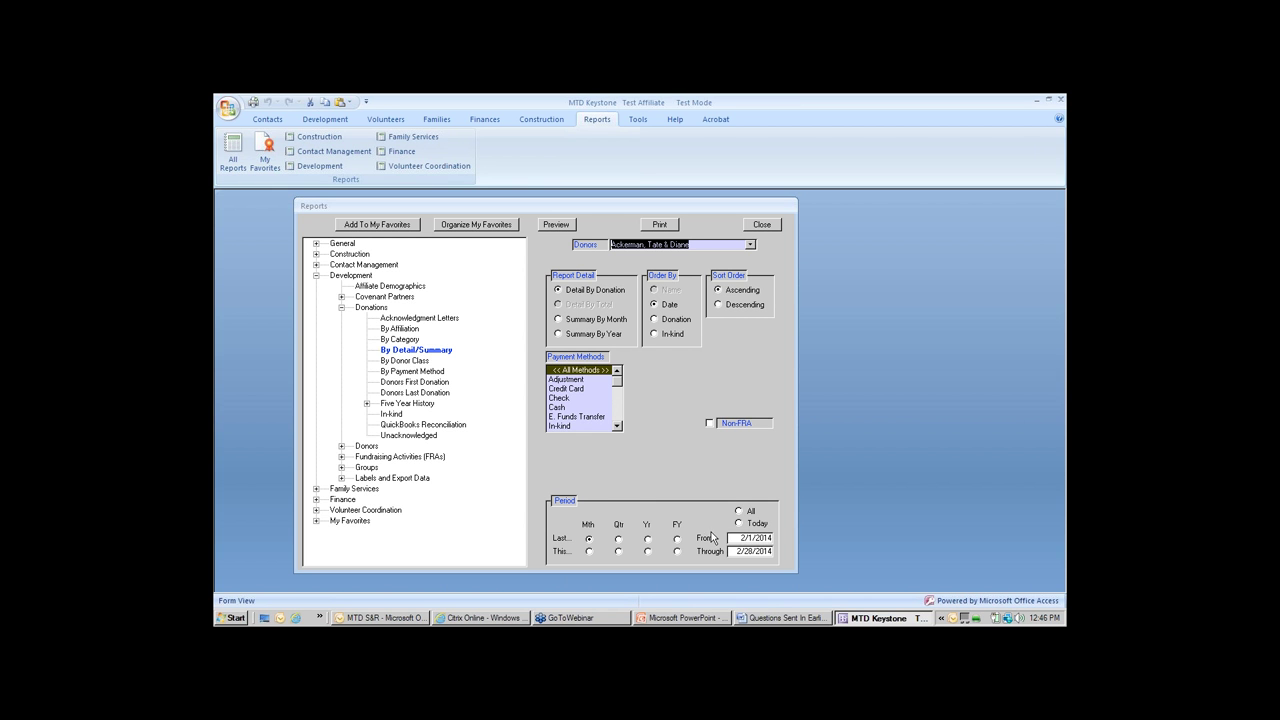
click(677, 551)
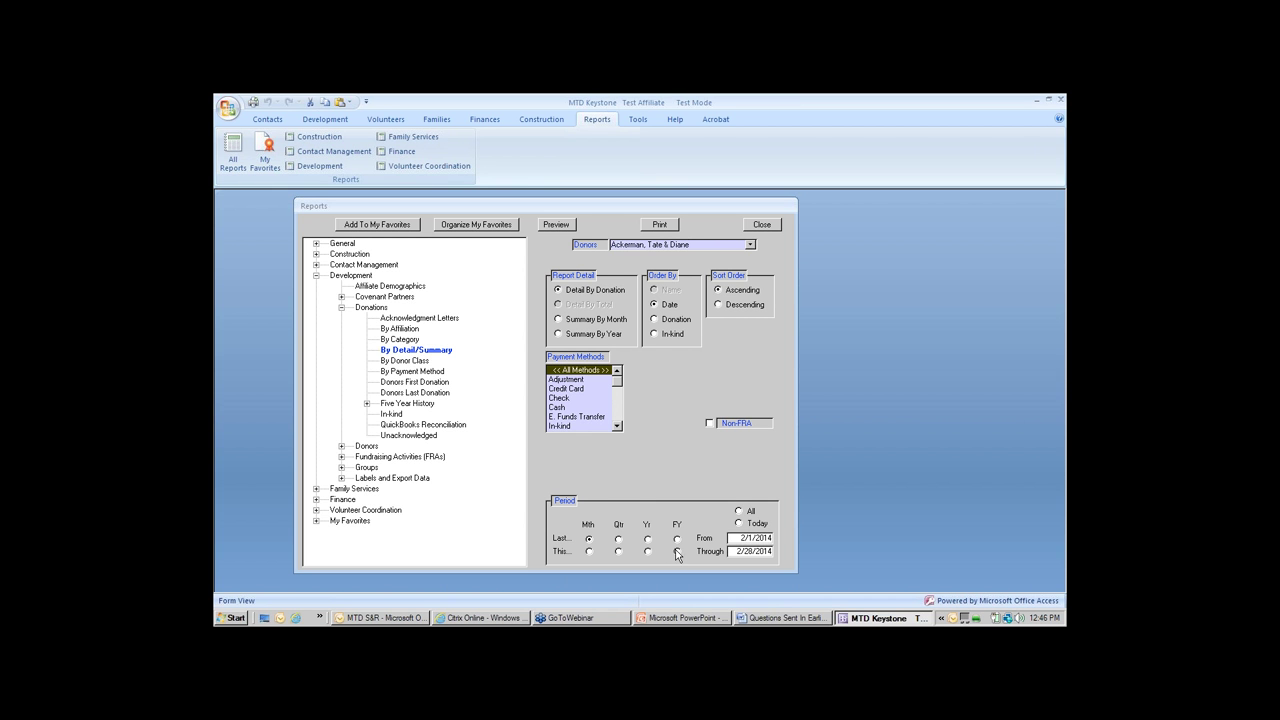
click(555, 224)
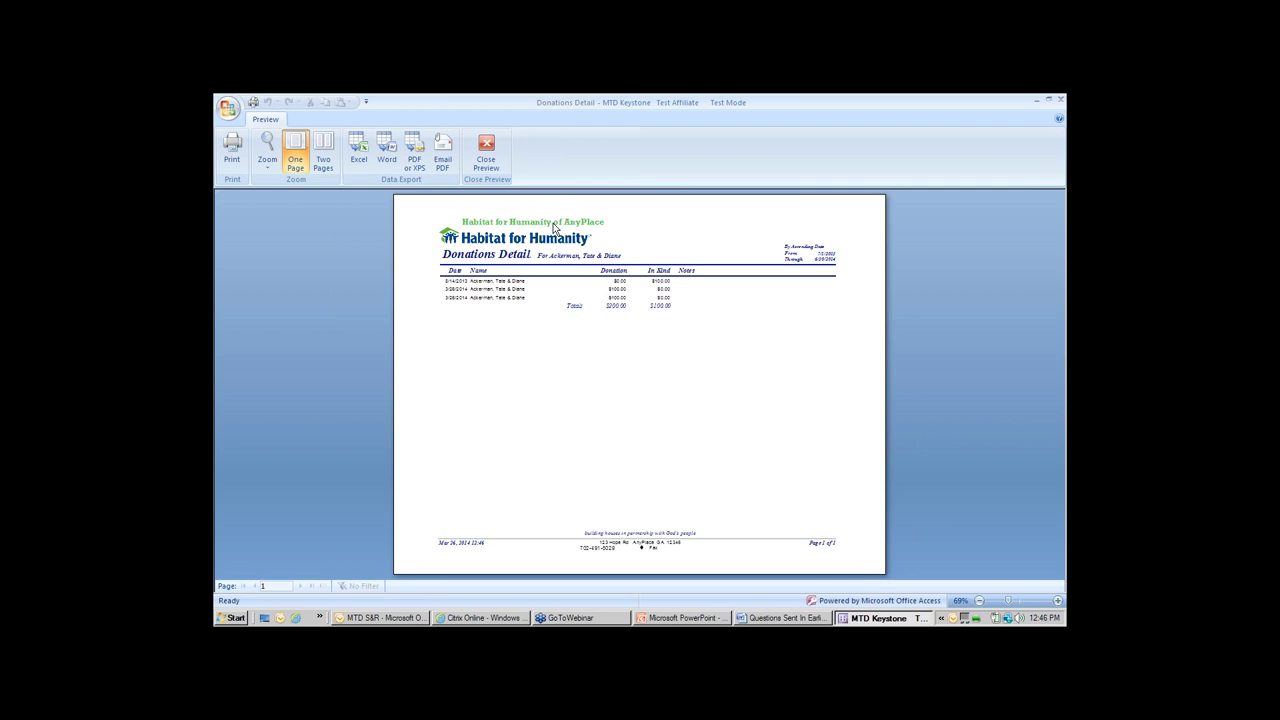
click(553, 210)
click(487, 145)
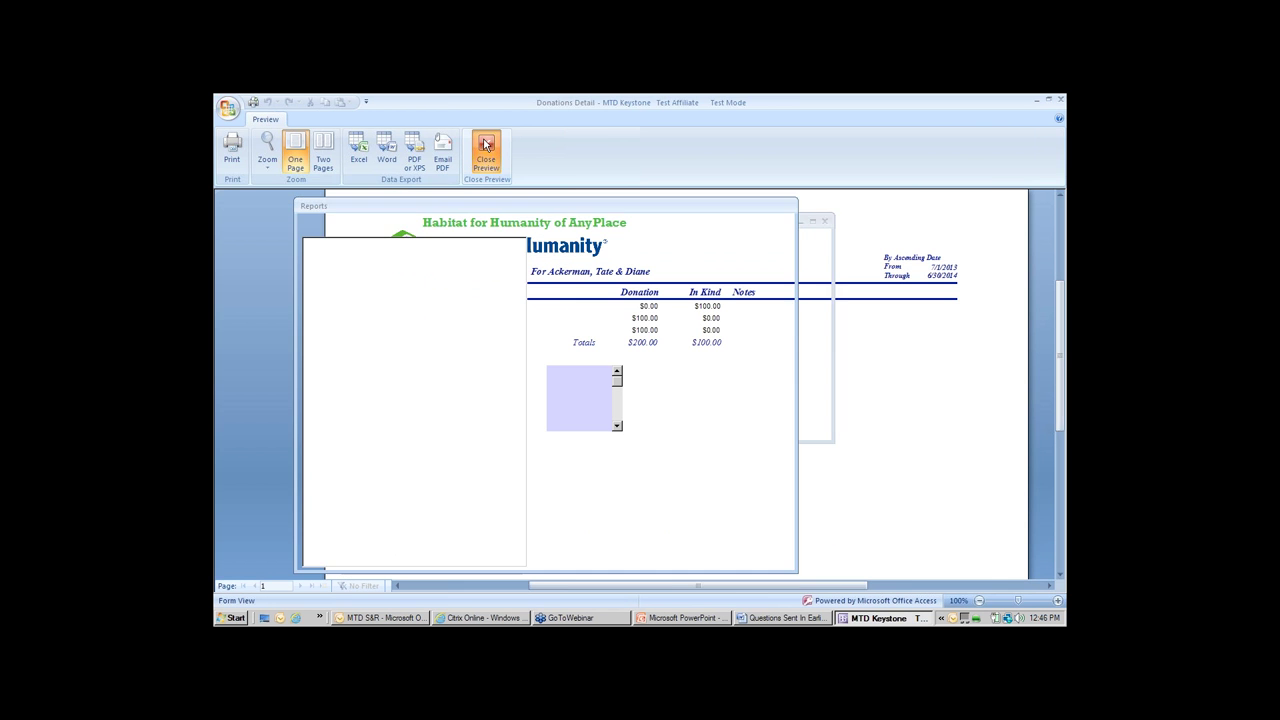
Switch the report detail to Summary By Month, preview the same donor's donations summary and close the preview.
click(561, 322)
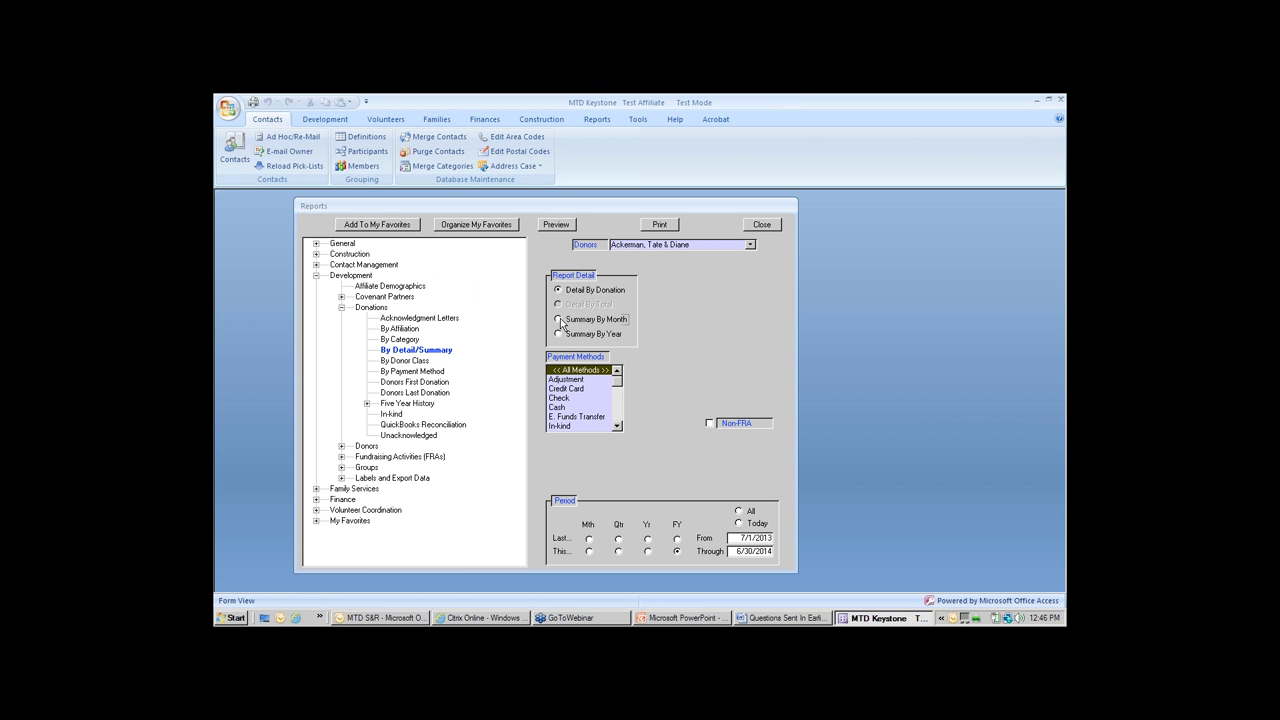
click(558, 225)
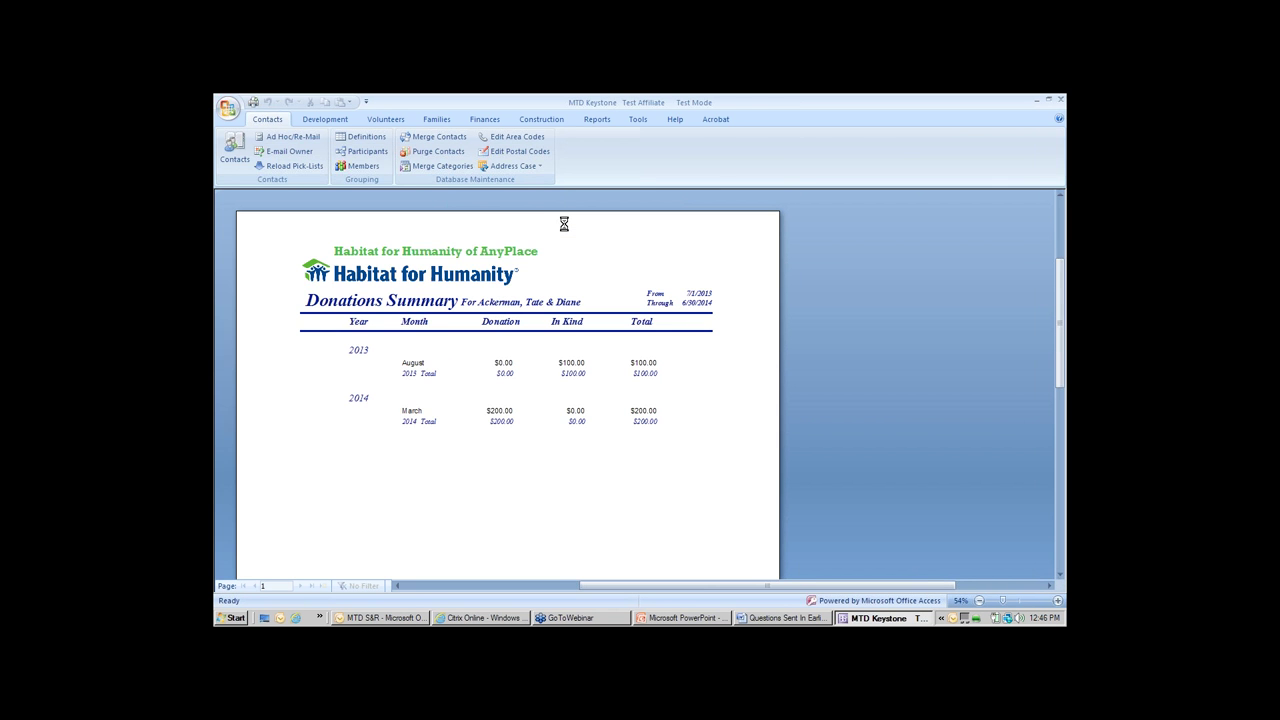
click(629, 386)
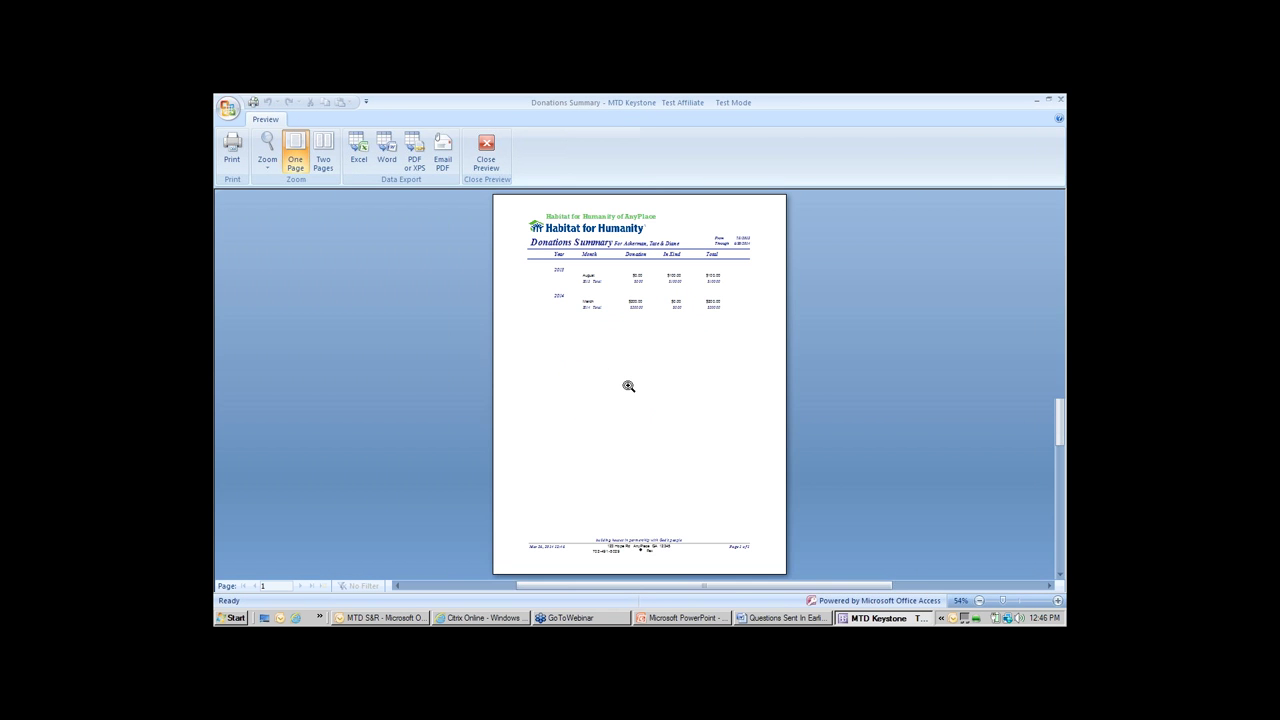
click(549, 261)
click(486, 148)
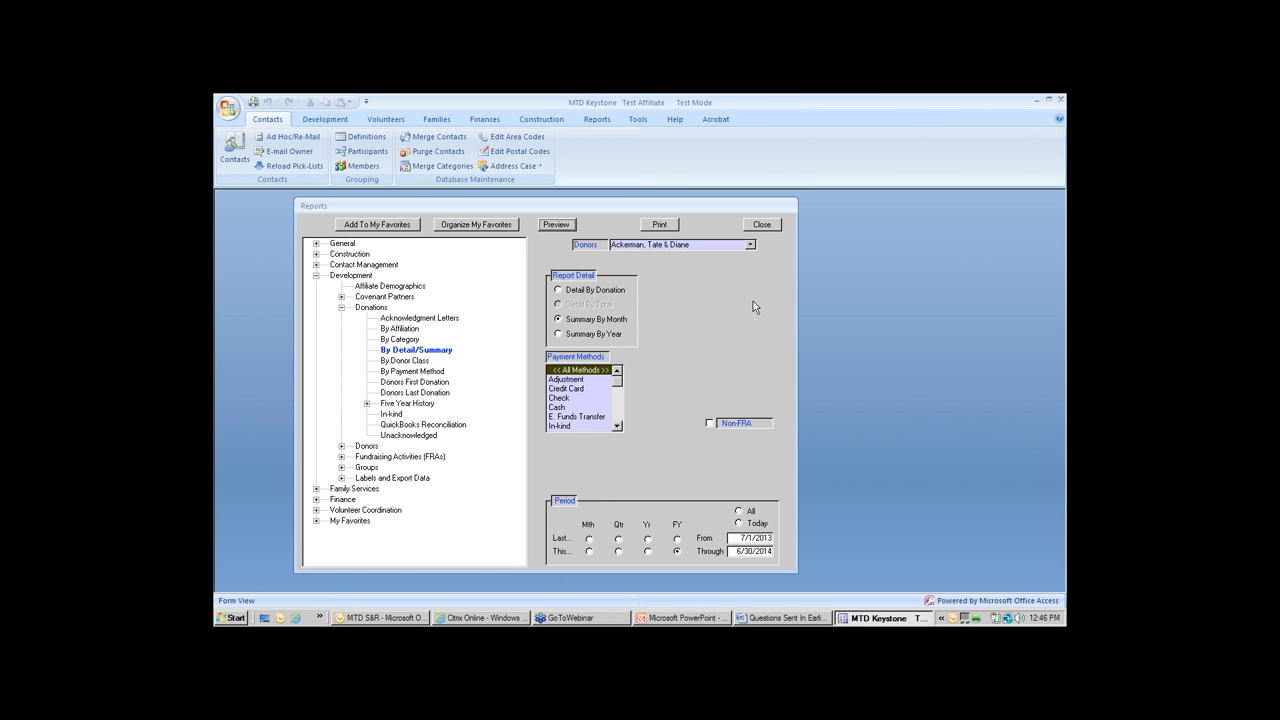
Collapse the Development reports and open the Profile report under Contact Management.
click(341, 307)
click(316, 275)
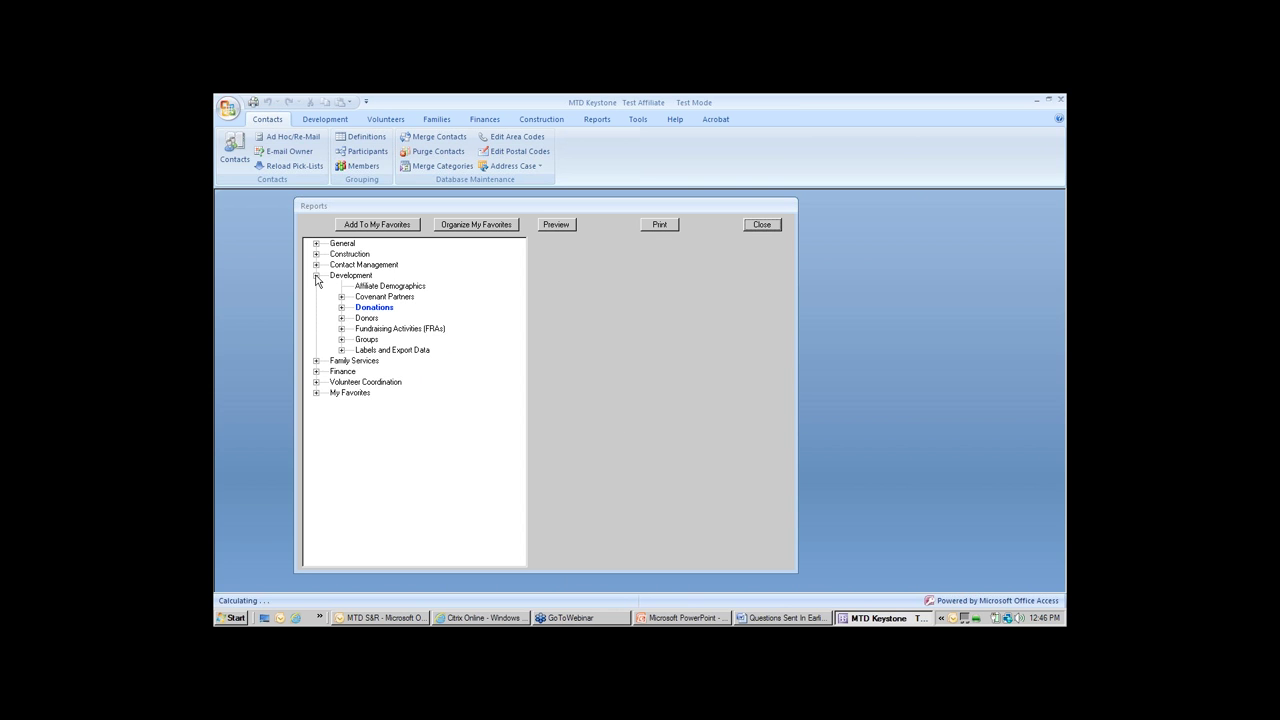
click(316, 275)
click(316, 265)
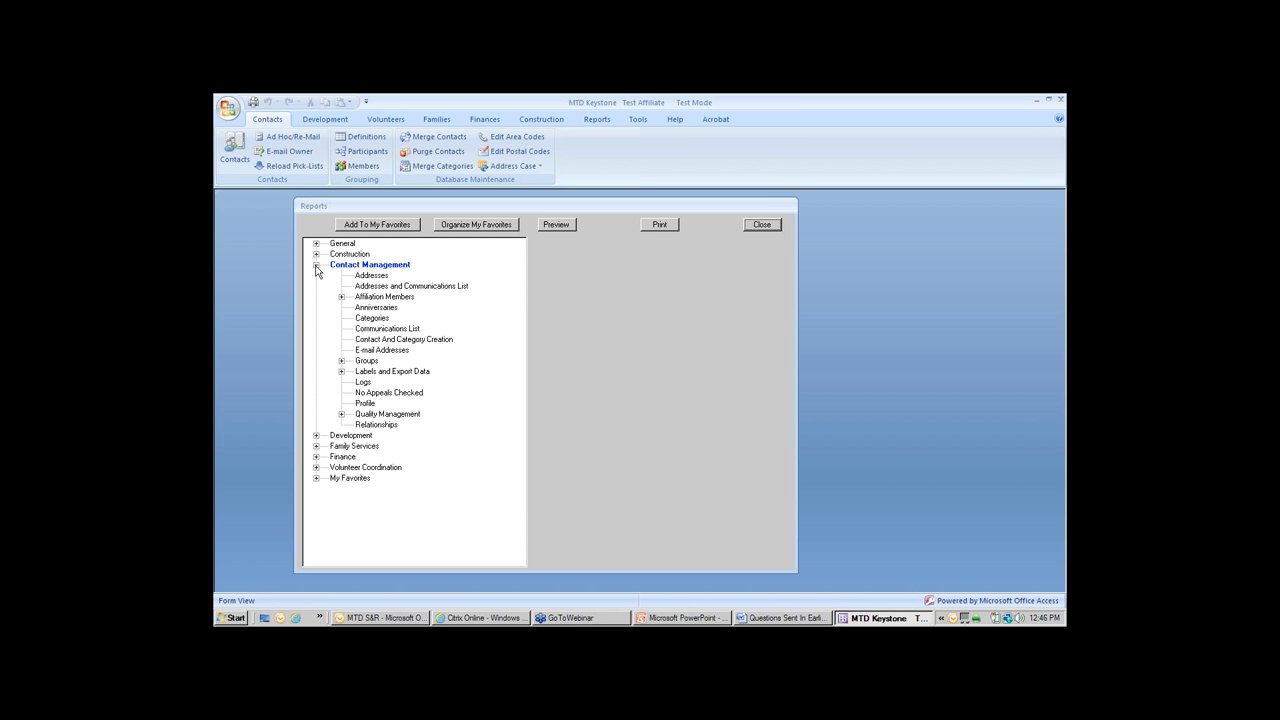
click(366, 402)
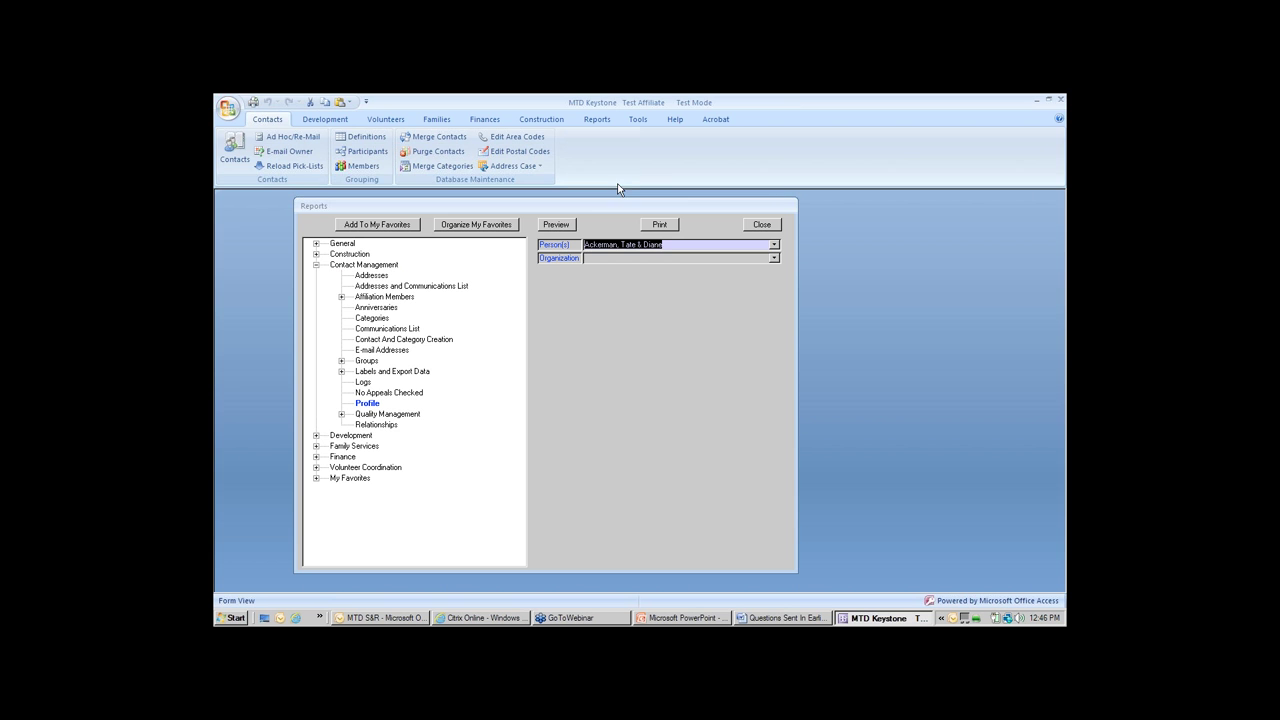
Preview the contact's profile and examine the donation history and volunteer details across both pages.
click(567, 228)
click(567, 227)
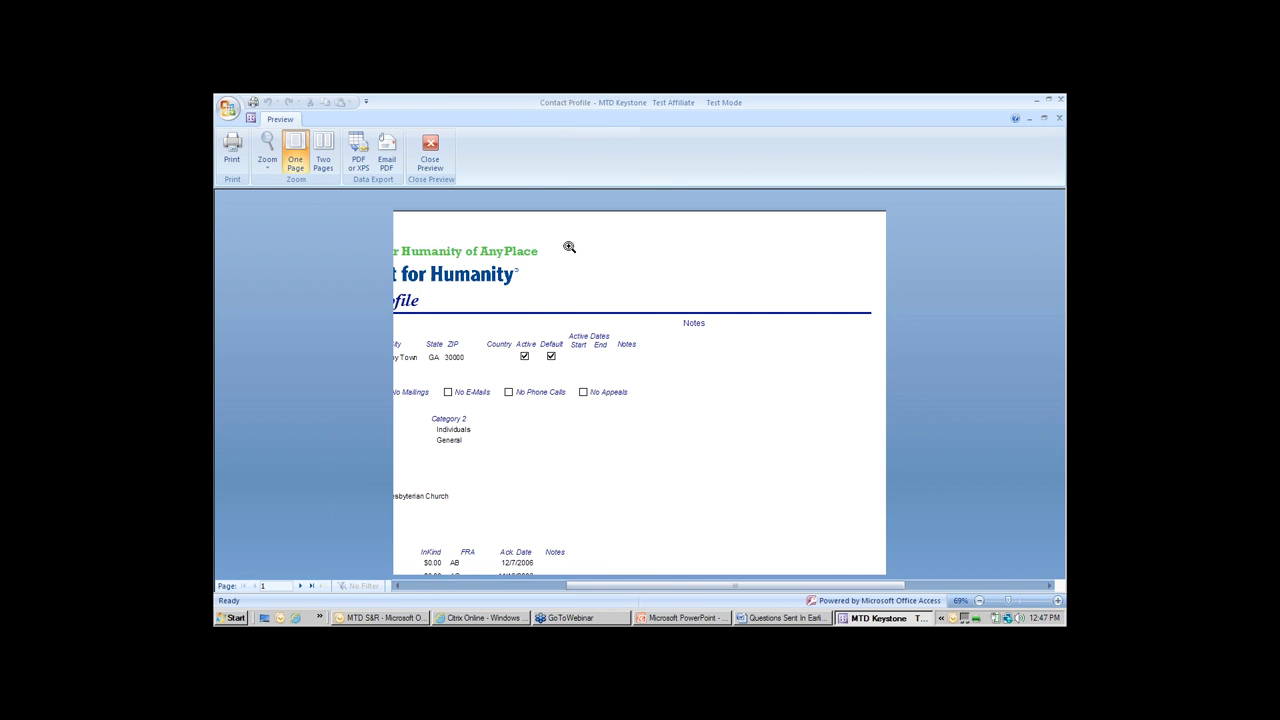
click(569, 247)
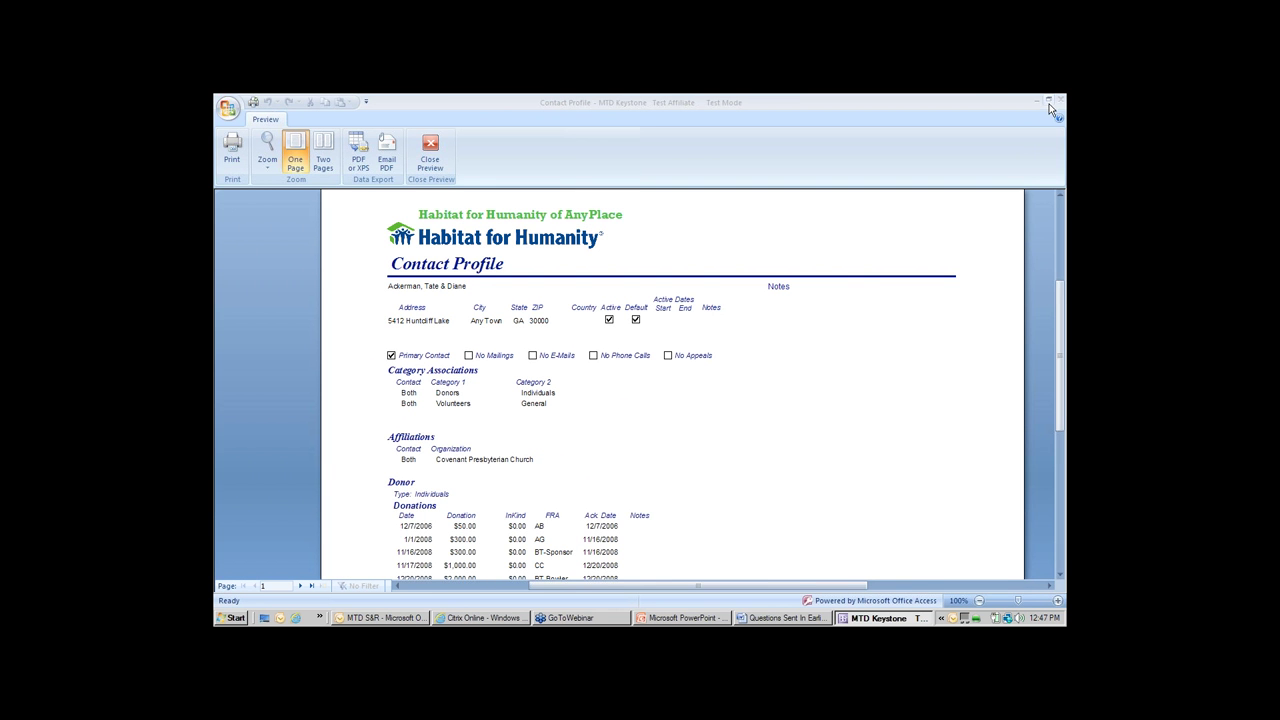
click(1060, 336)
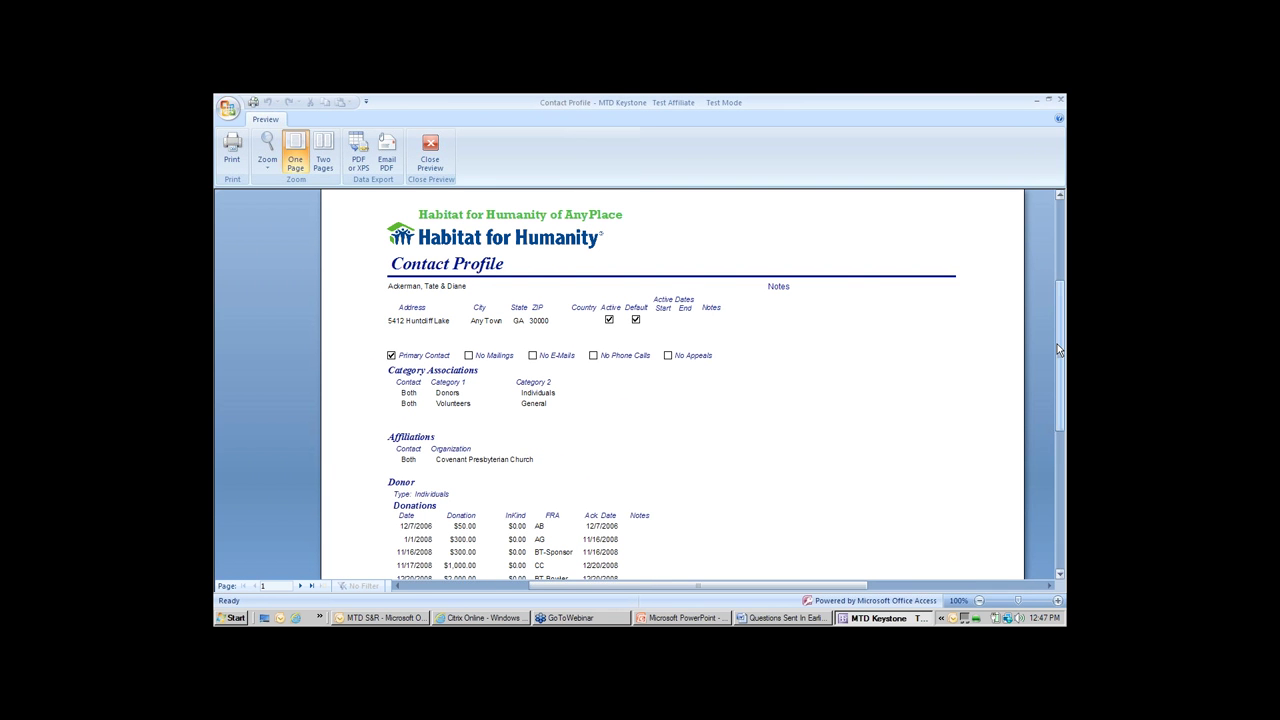
drag(1060, 350, 1055, 423)
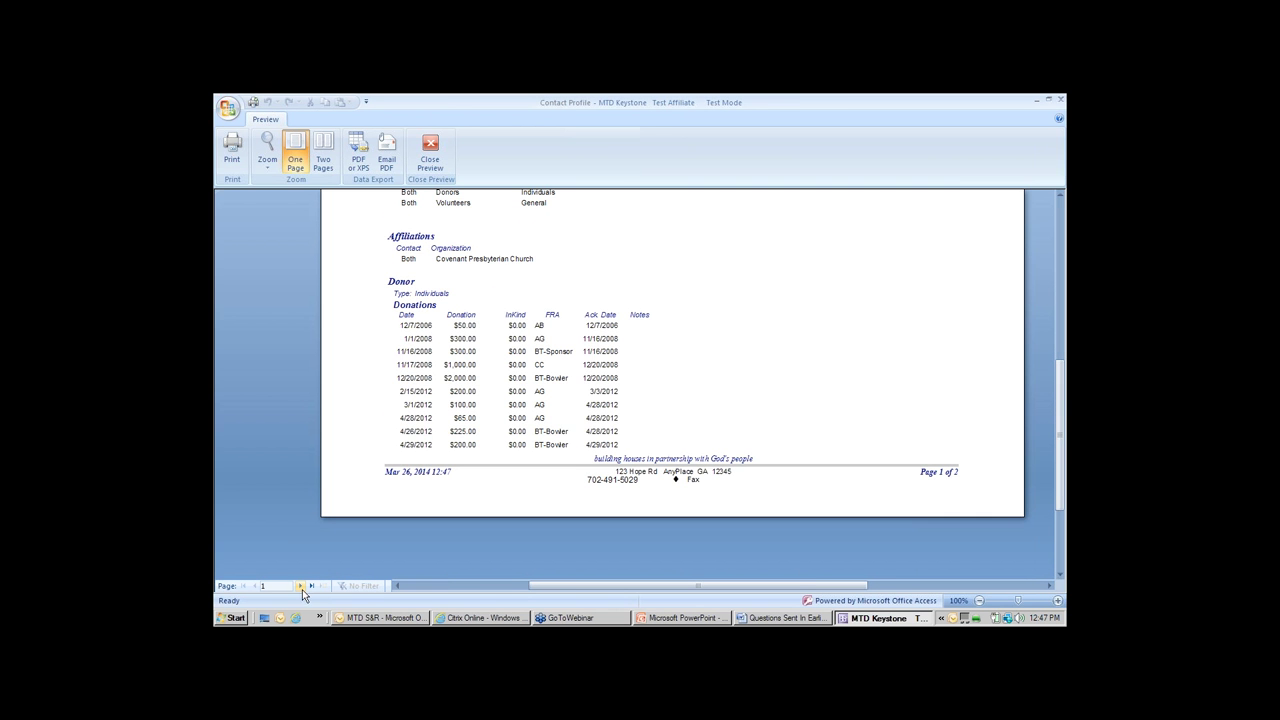
click(300, 586)
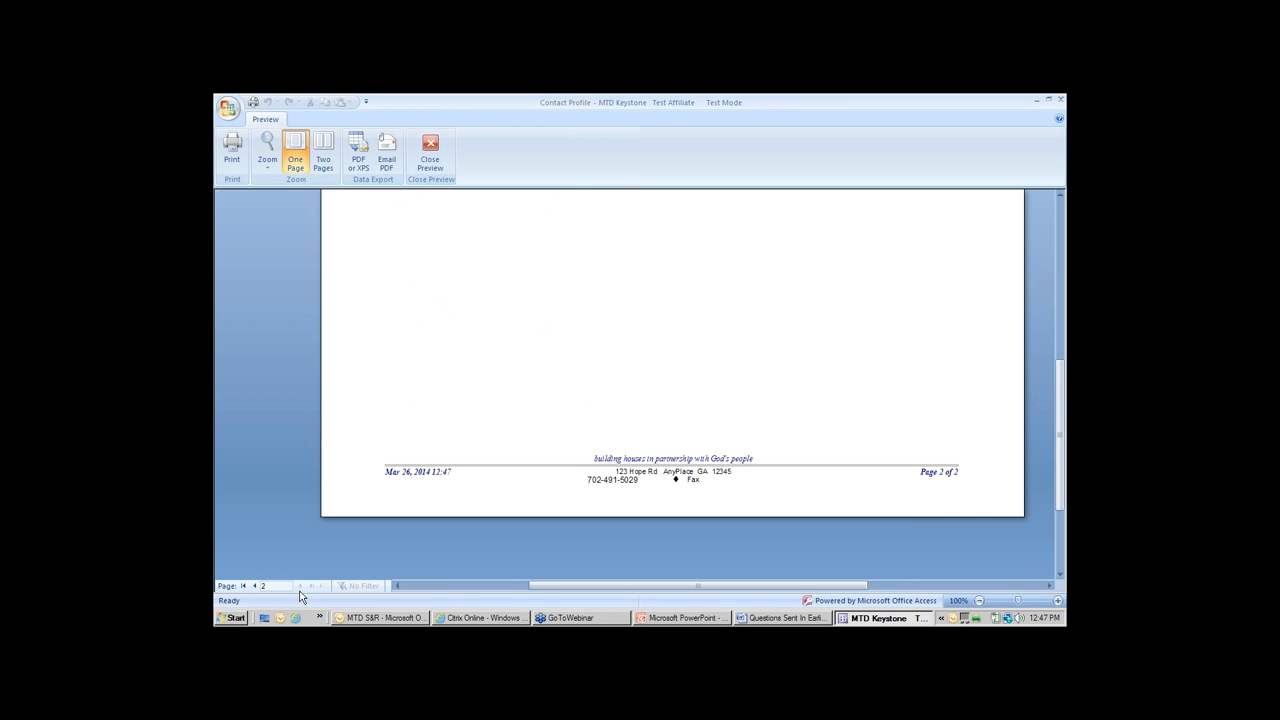
drag(1062, 358, 1065, 243)
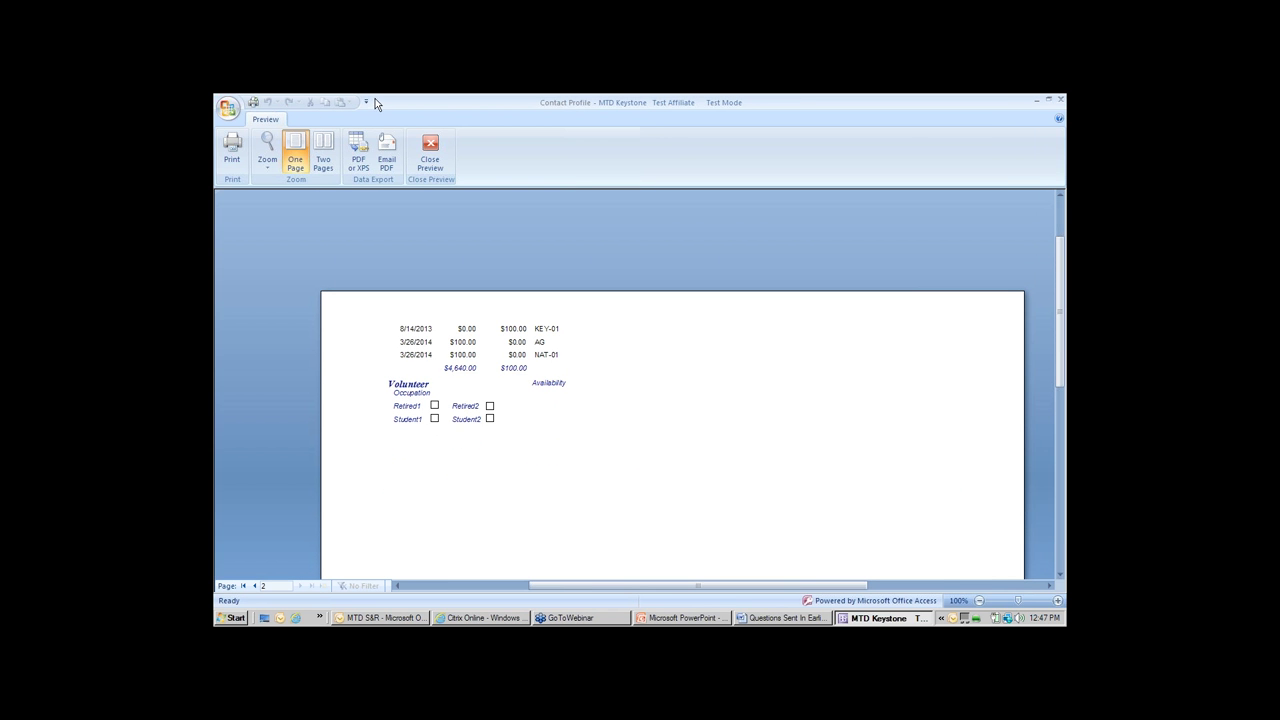
click(655, 490)
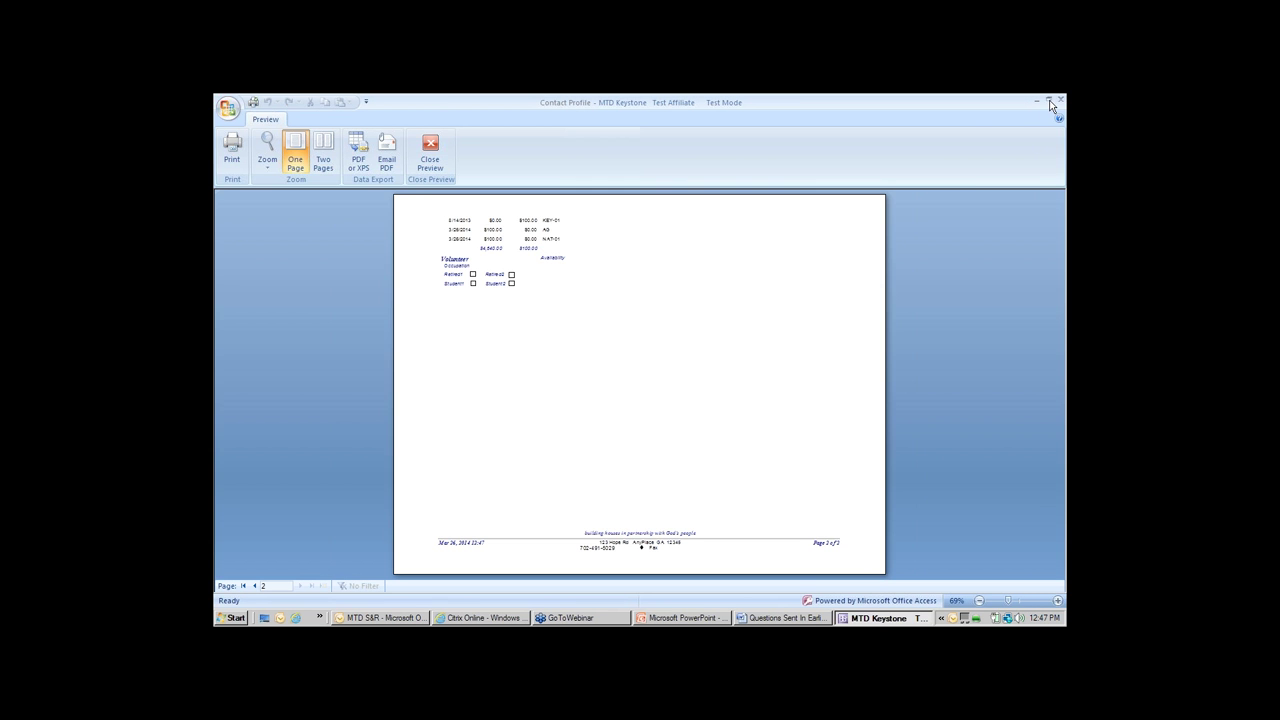
Enlarge the profile's volunteer section, close the preview and close the reports window.
click(680, 386)
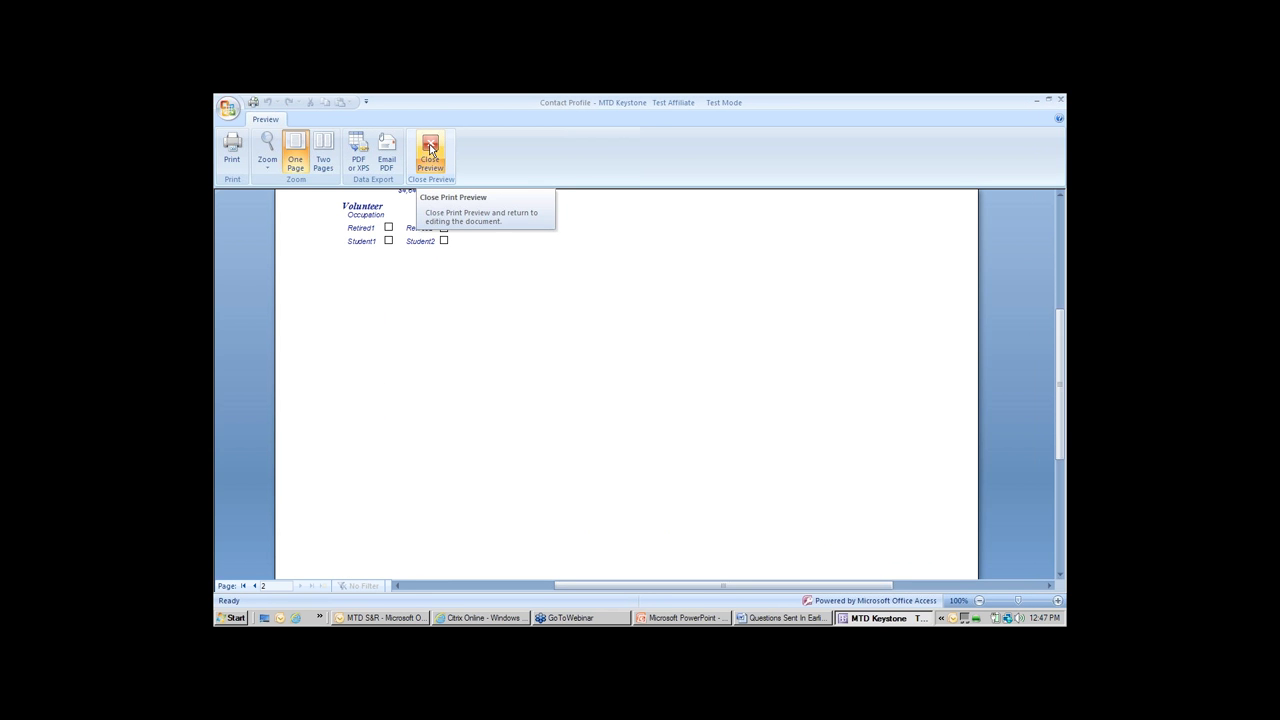
click(430, 148)
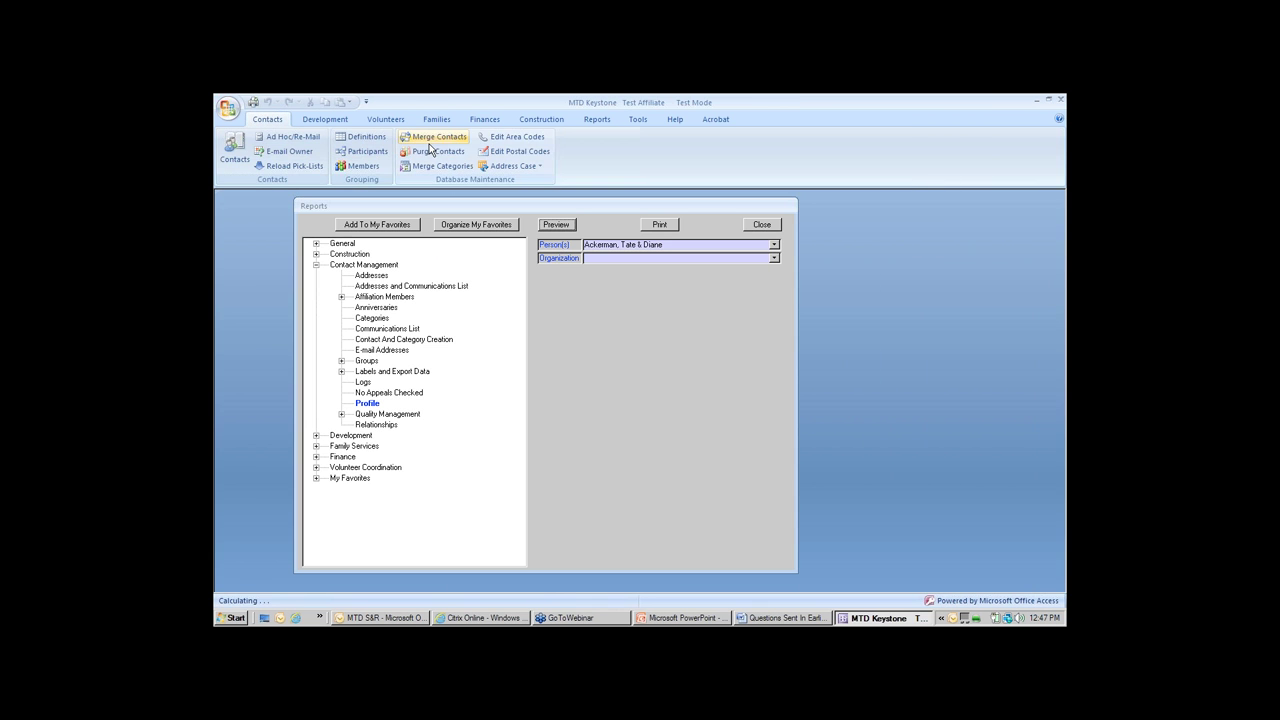
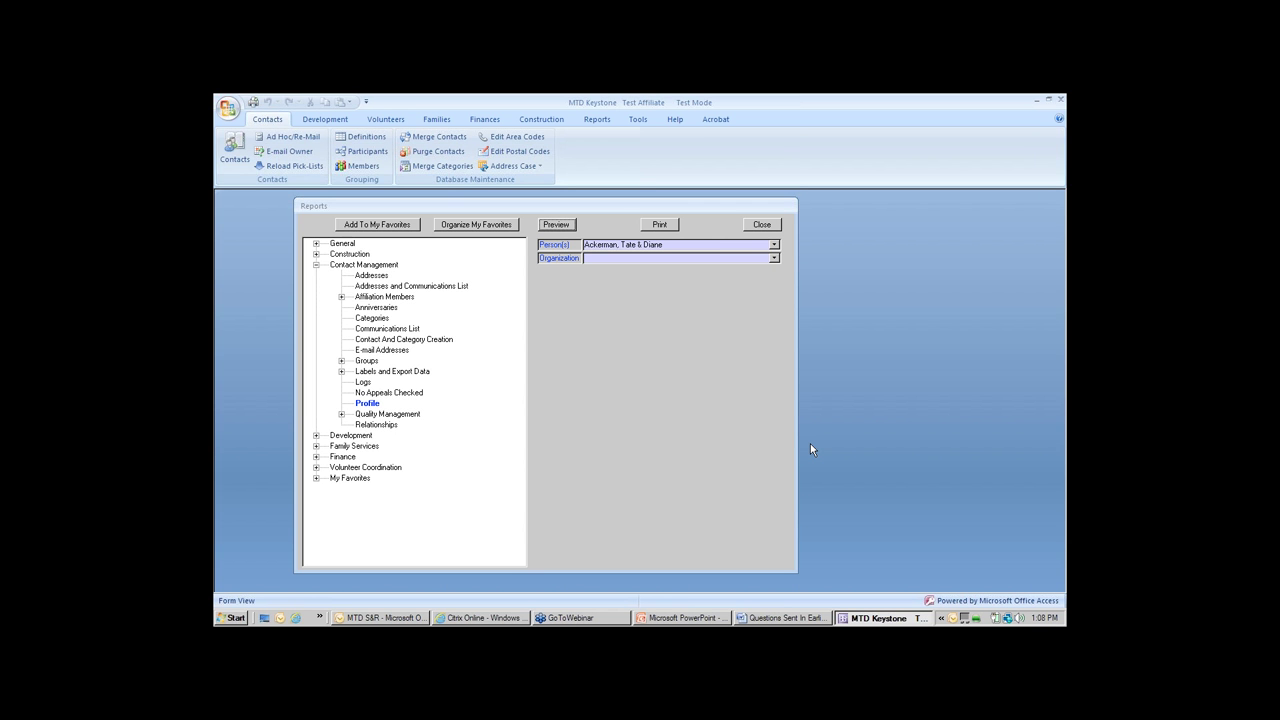
click(761, 225)
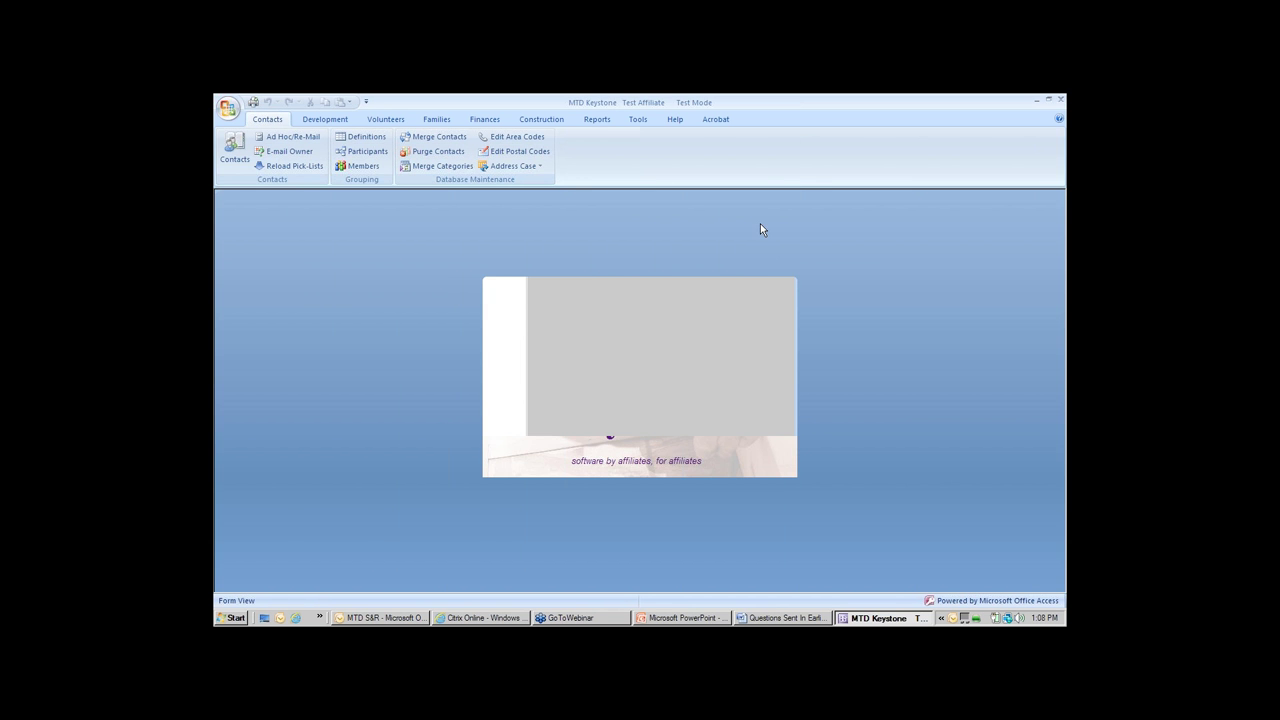
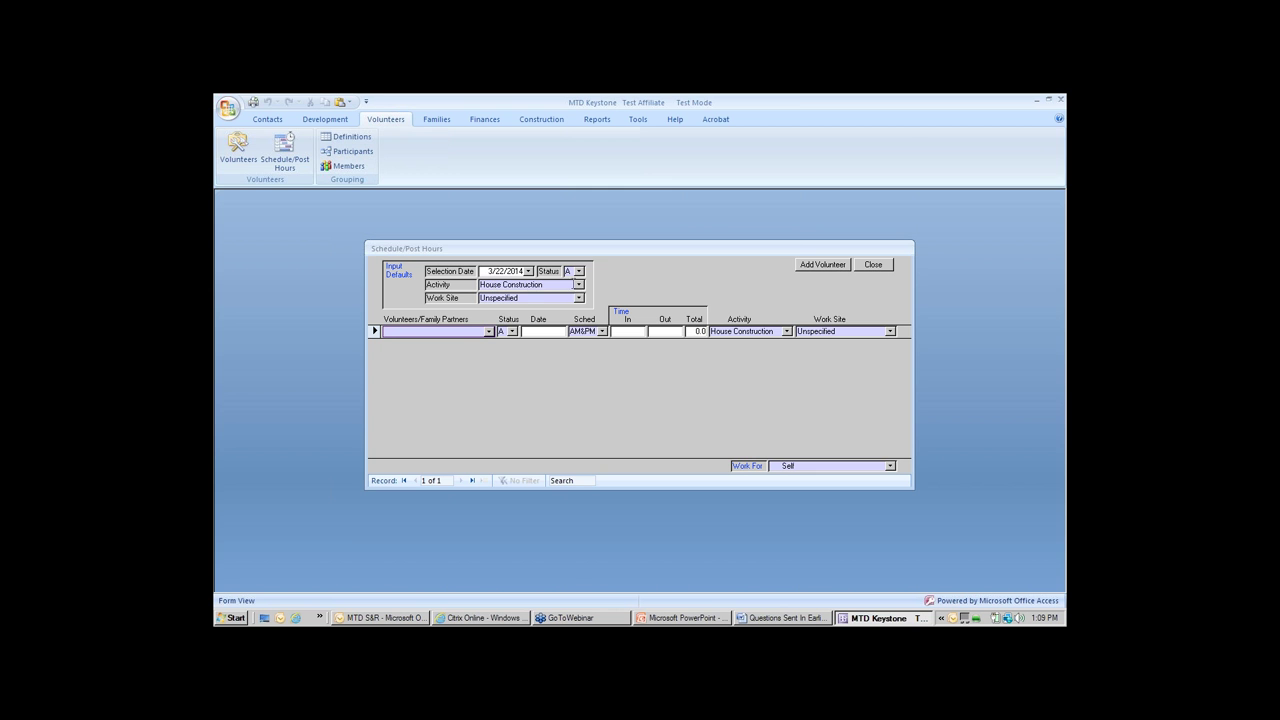
Set the default work site for posting hours to the first street address listed after Warehouse.
click(578, 298)
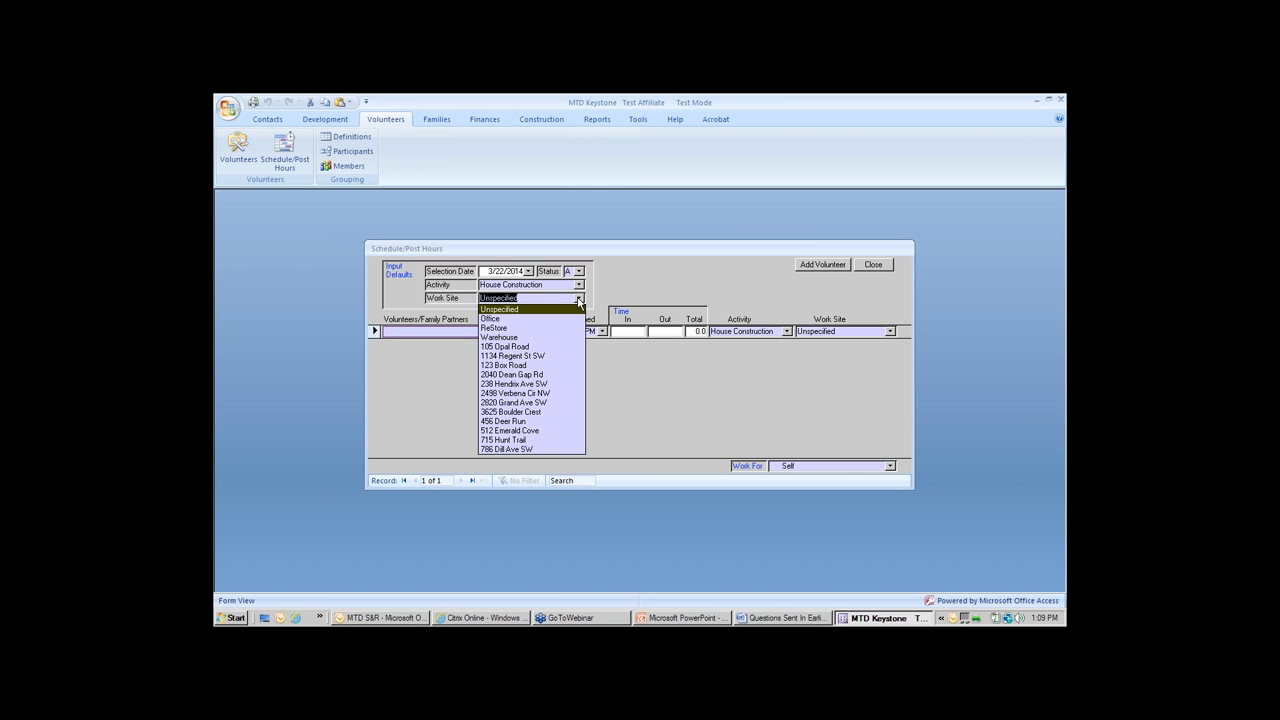
click(528, 346)
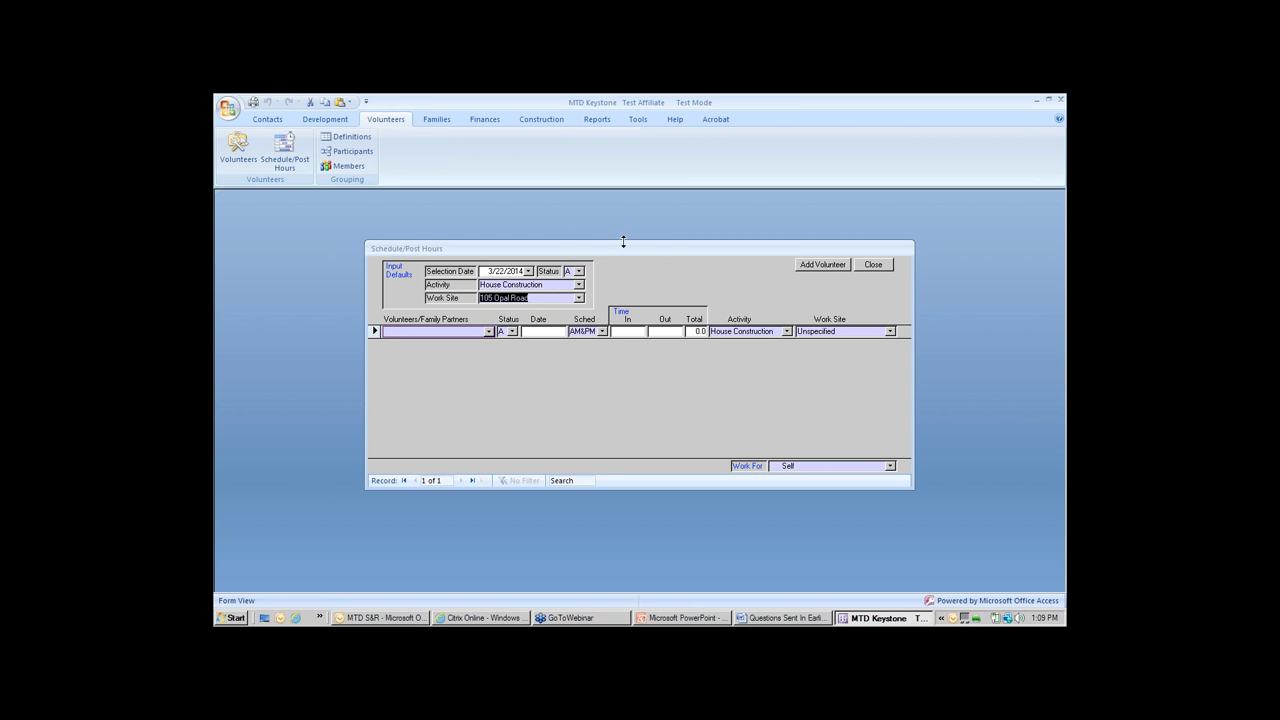
drag(655, 248, 603, 236)
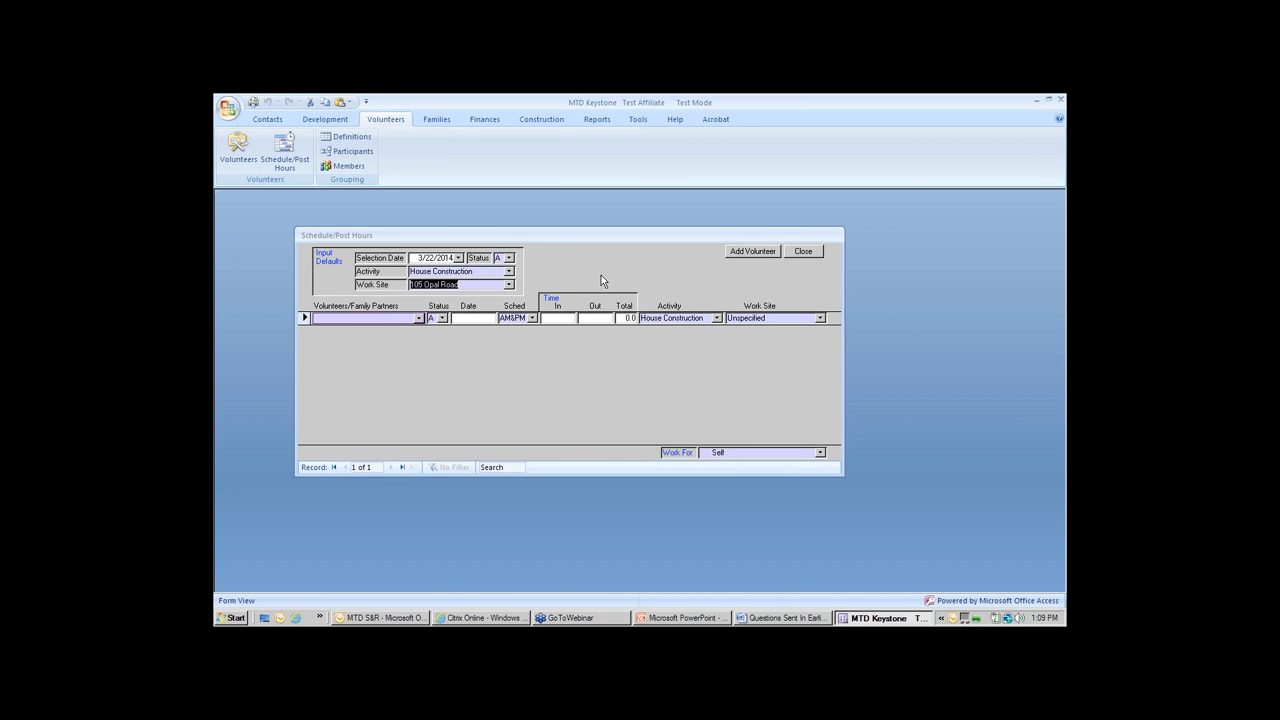
Post 6.7 total hours on the first row for the first volunteer in the list.
click(421, 318)
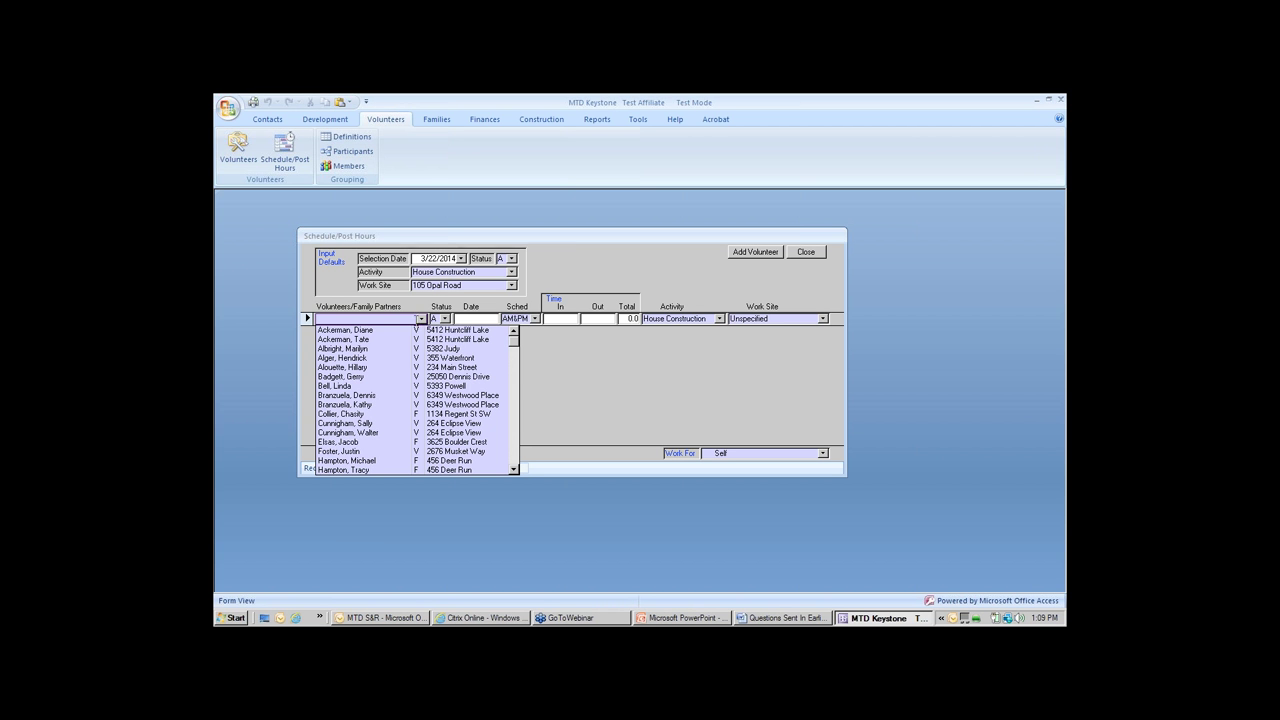
click(407, 331)
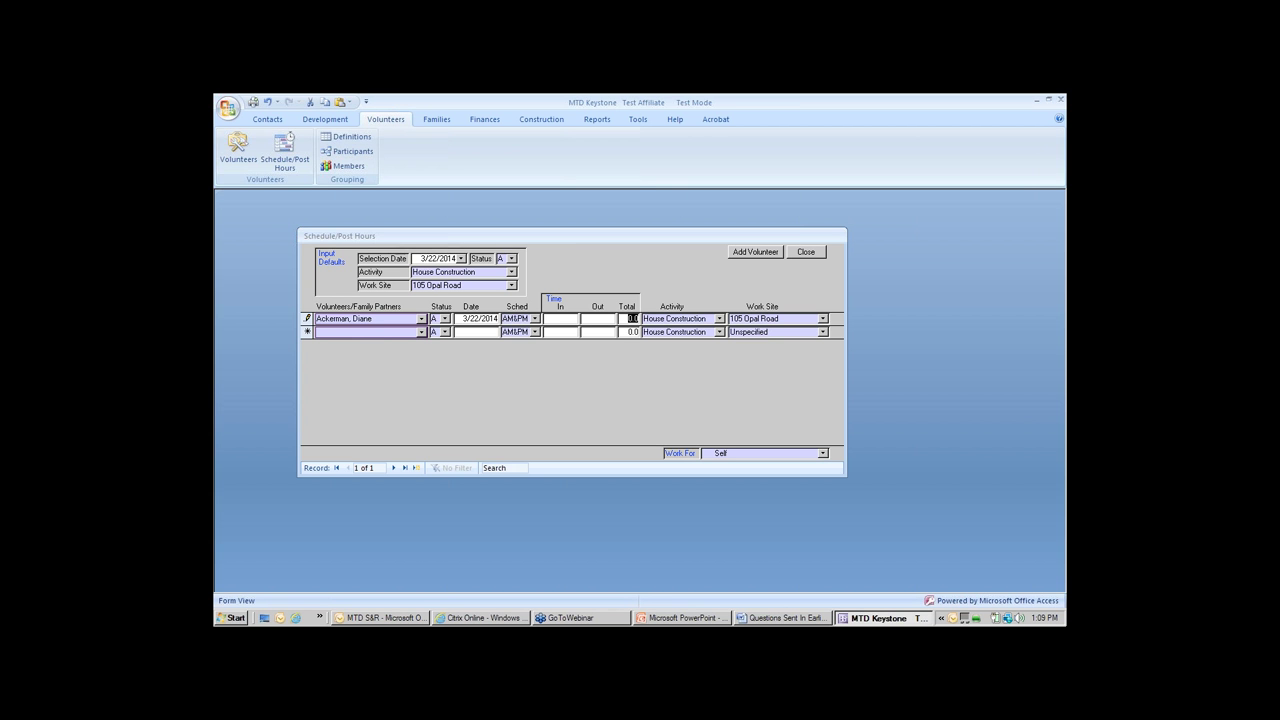
text(6.7)
key(Tab)
Post 5.6 total hours on the second row for the first family partner marked F, and reselect that same person in the list.
click(422, 335)
click(422, 333)
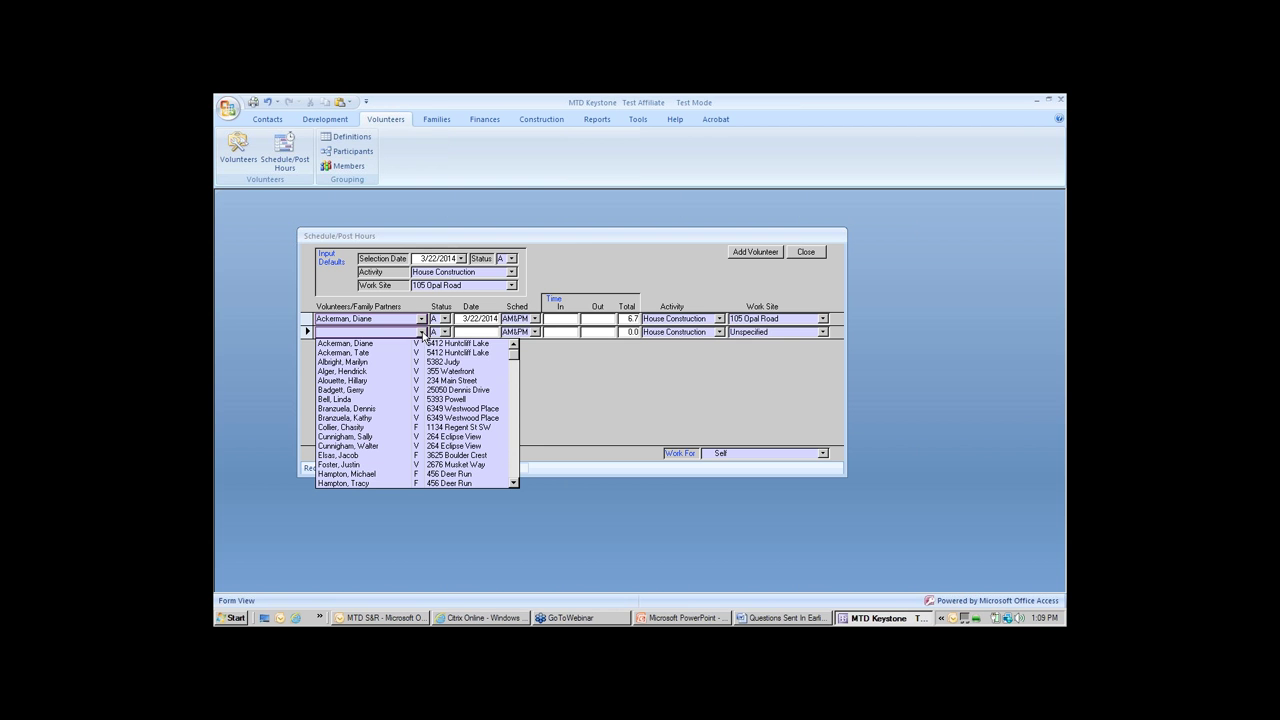
click(421, 428)
click(421, 428)
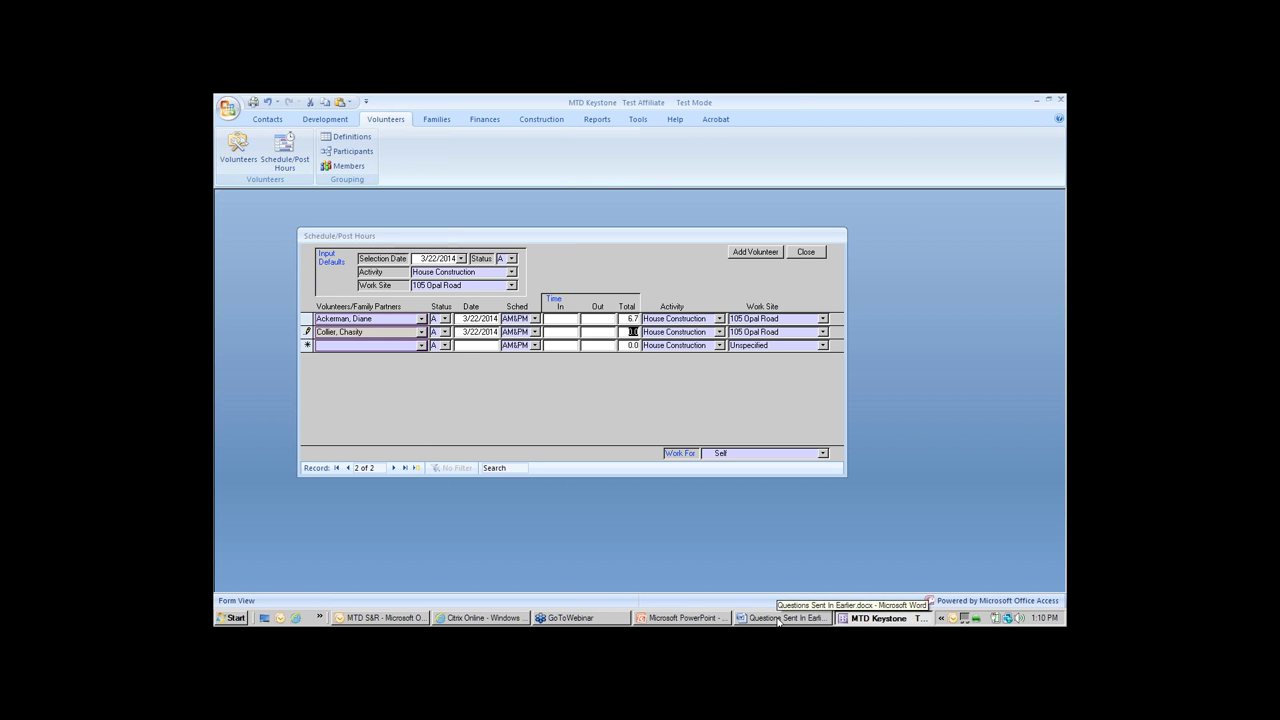
text(5.6)
key(Tab)
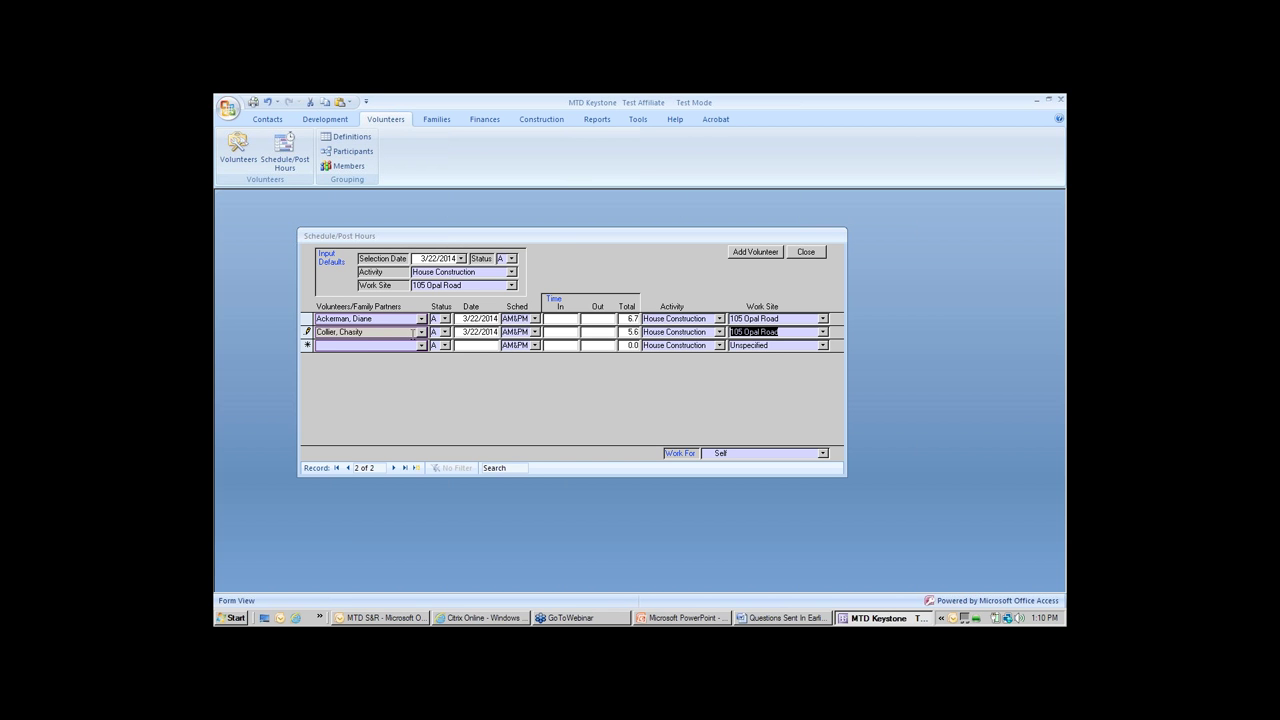
click(421, 334)
click(421, 334)
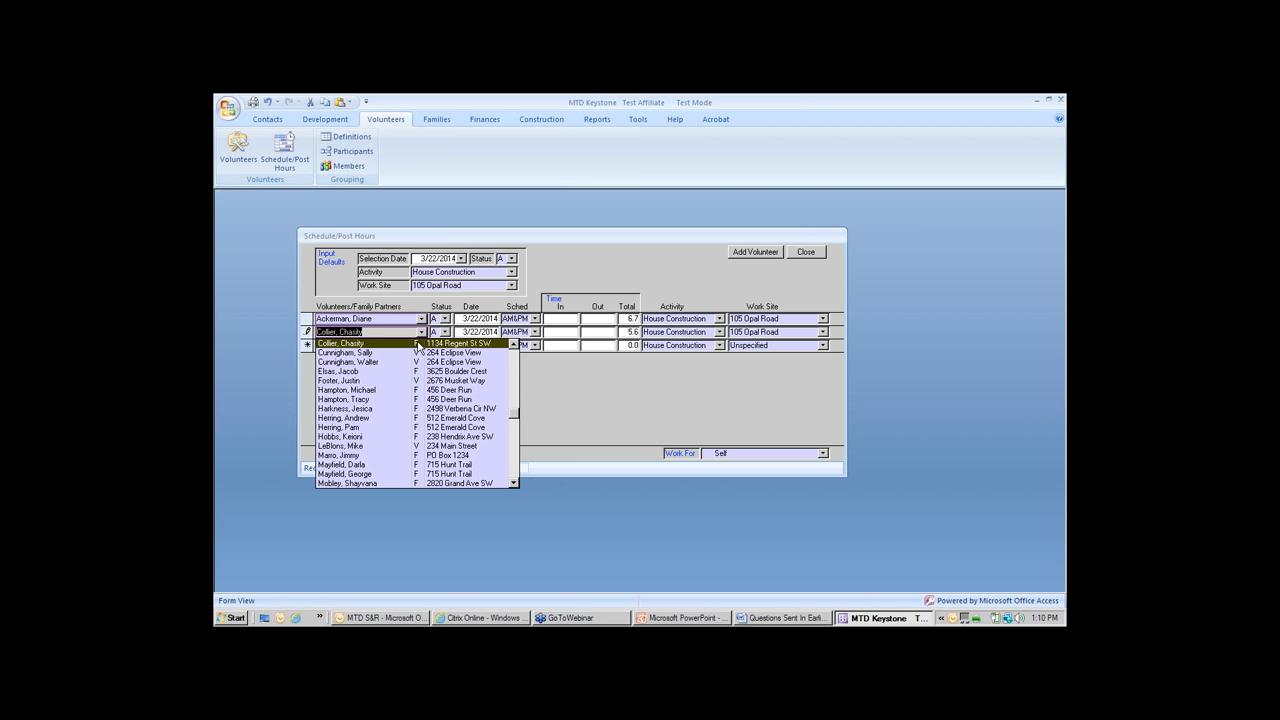
click(418, 344)
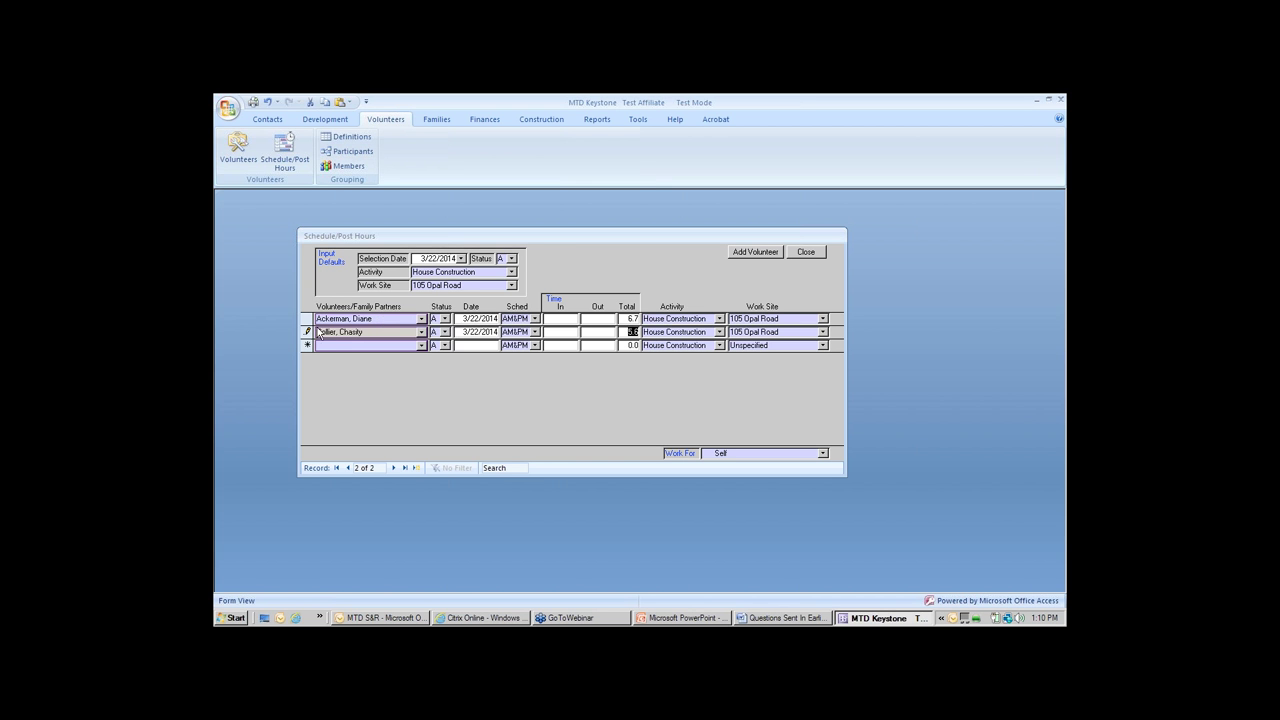
Credit the first volunteer's hours to the first family partner by setting Work For on that row.
key(Up)
click(823, 453)
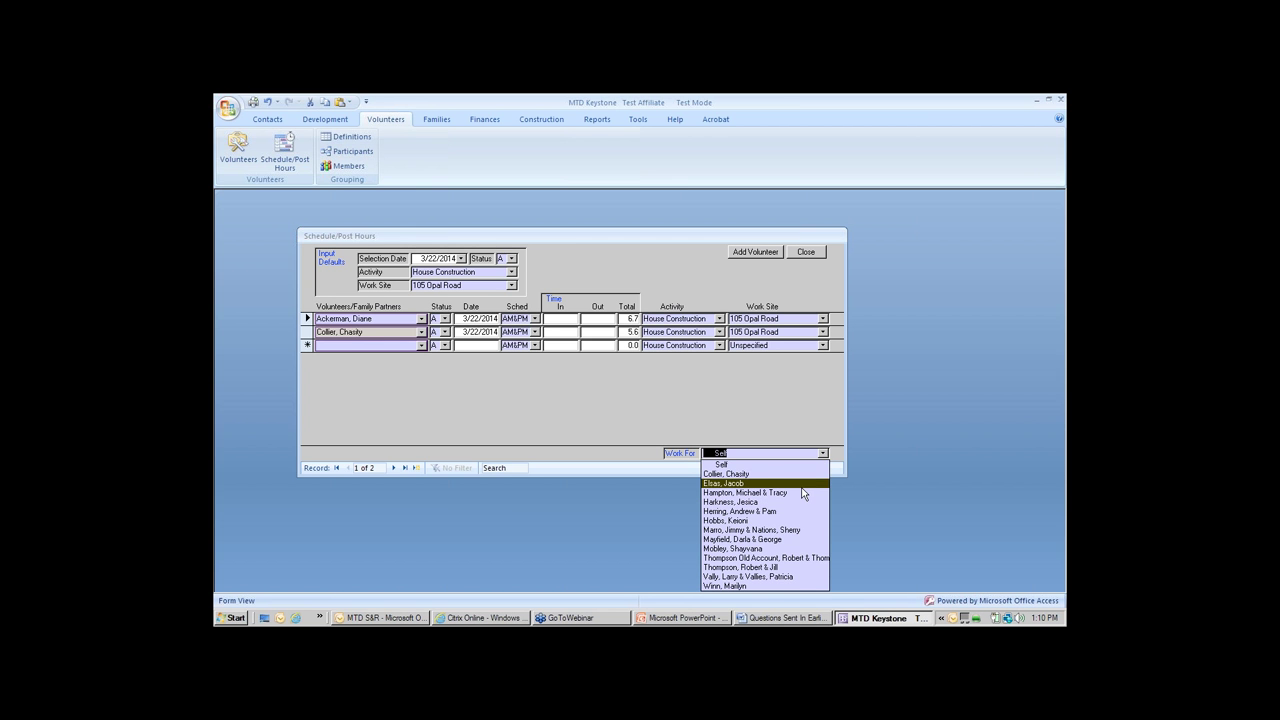
click(757, 475)
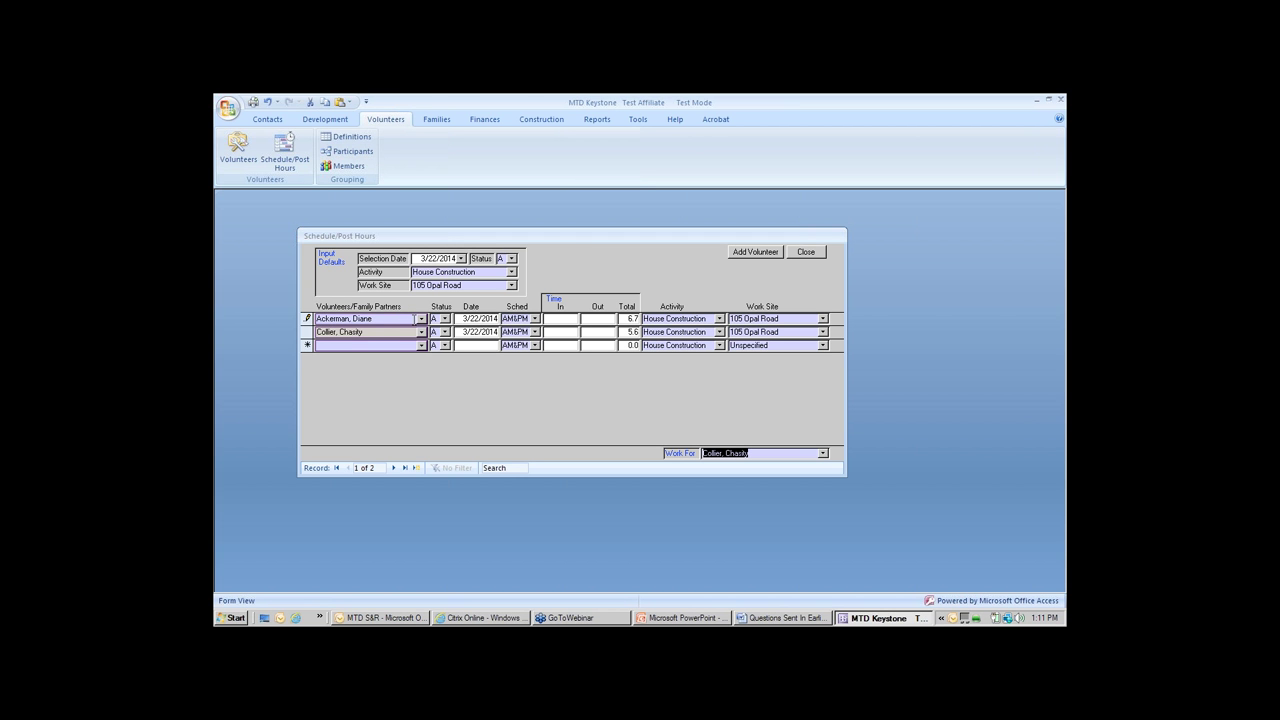
Open the first row's volunteer information record, look over the contact details and return to the posted hours.
double_click(405, 318)
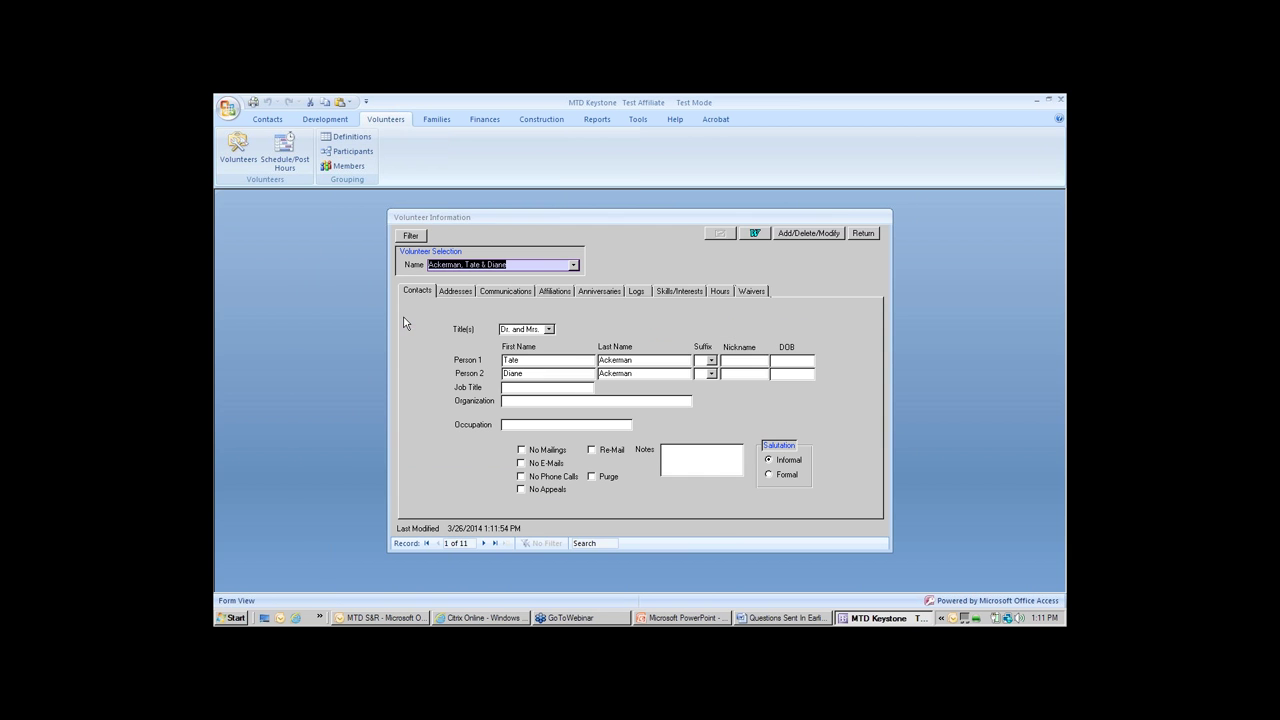
drag(646, 218, 599, 224)
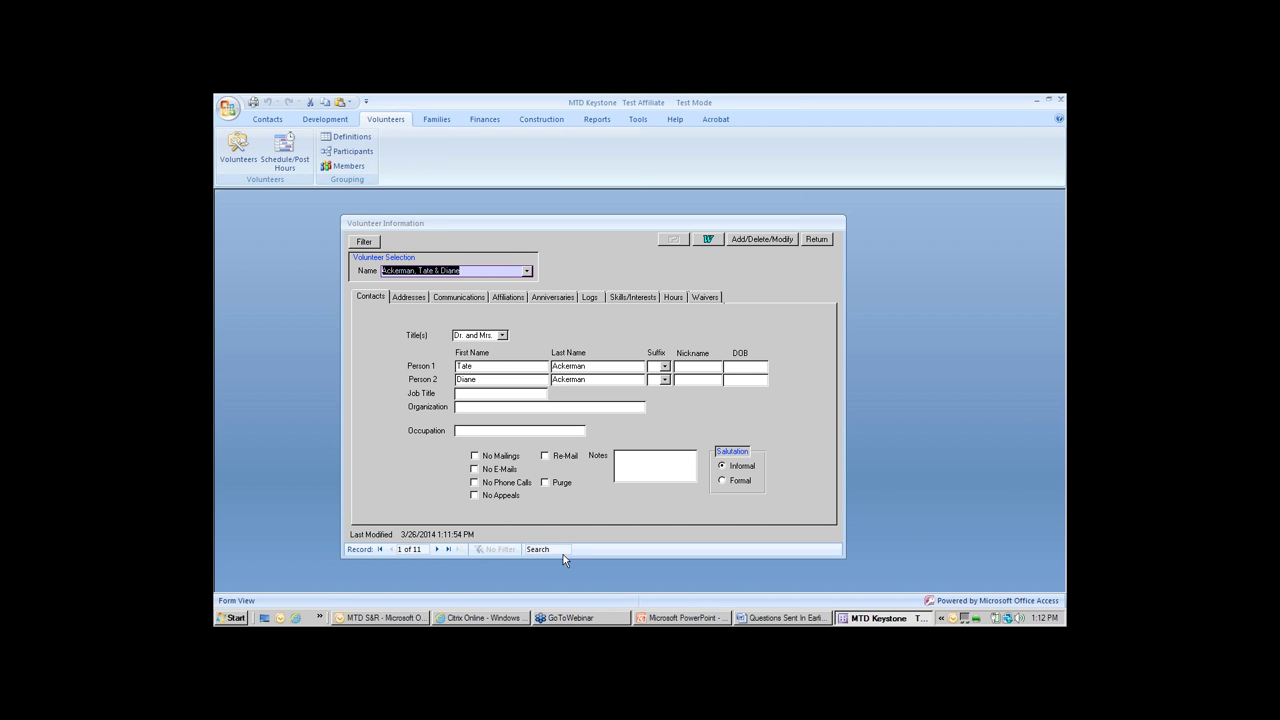
click(822, 242)
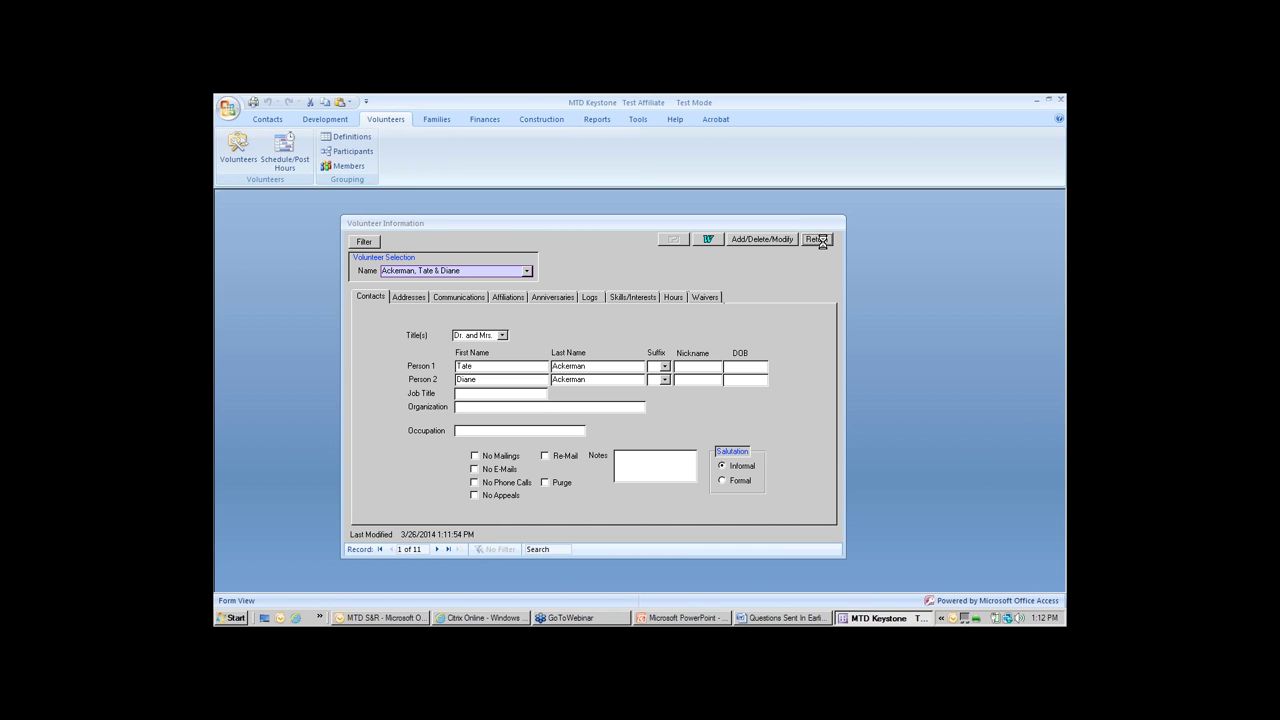